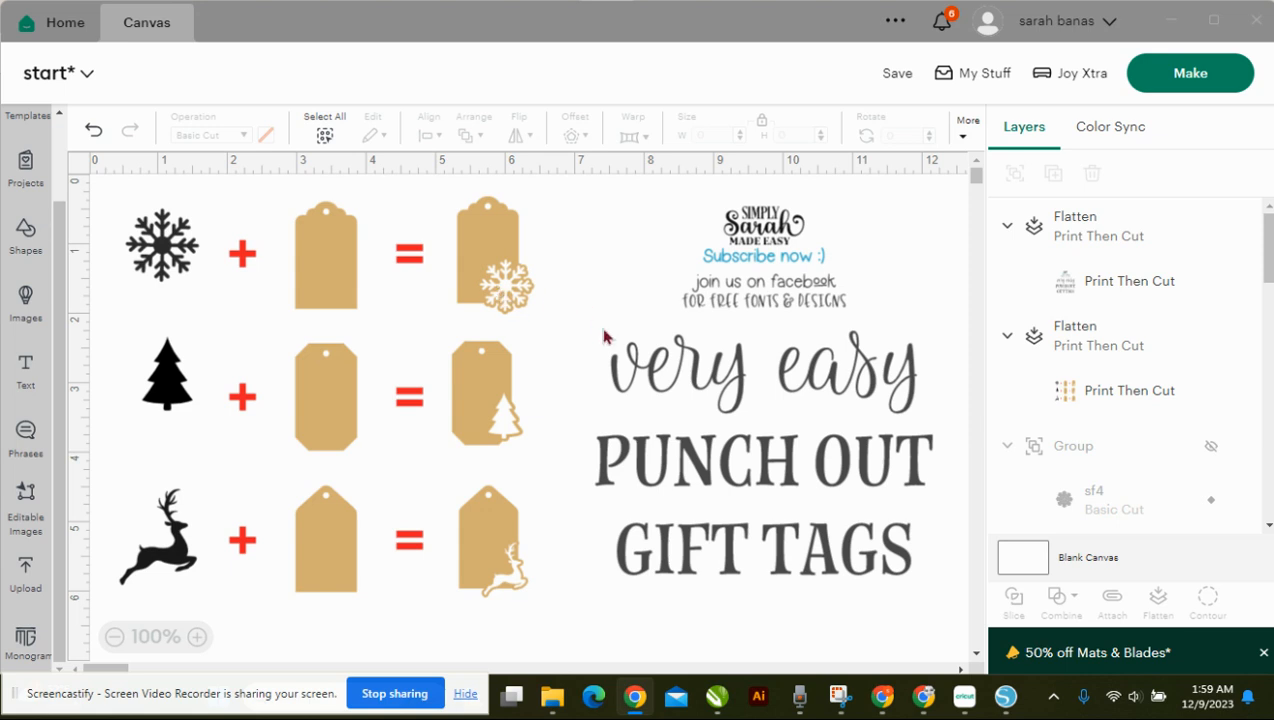
Delete the "very easy punch out gift tags" title image from the canvas.
click(768, 238)
click(768, 238)
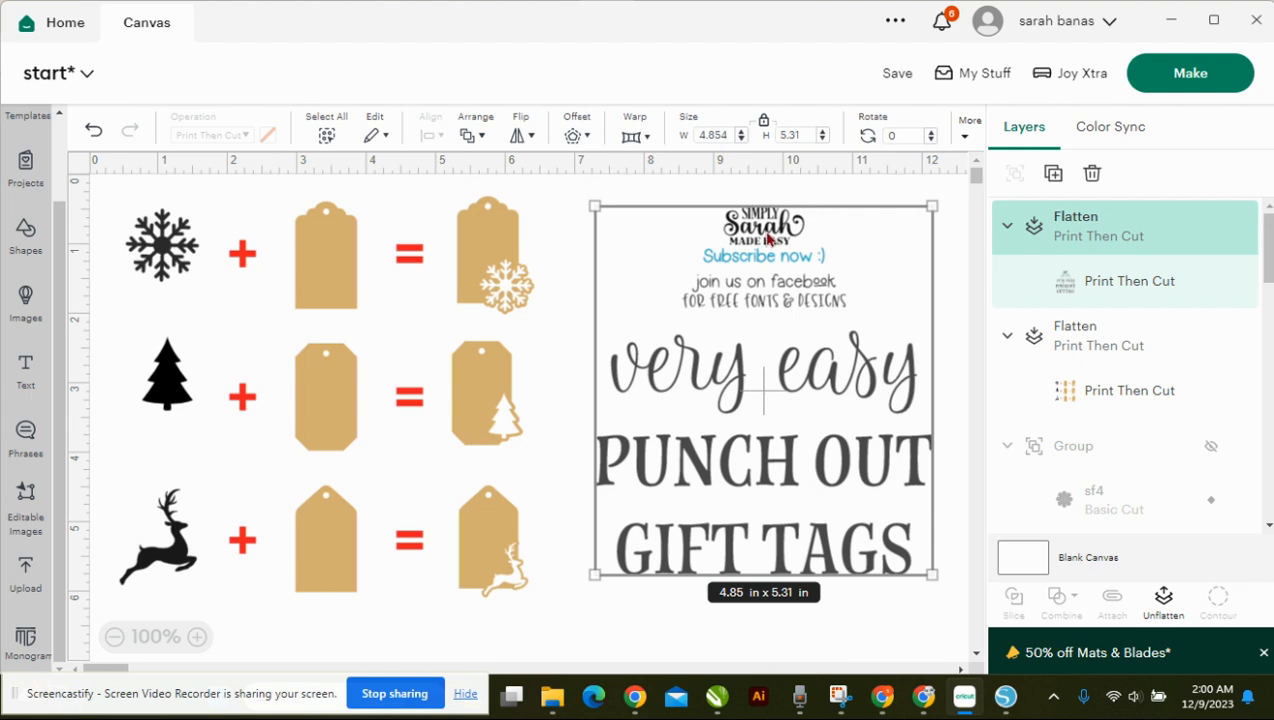
key(Delete)
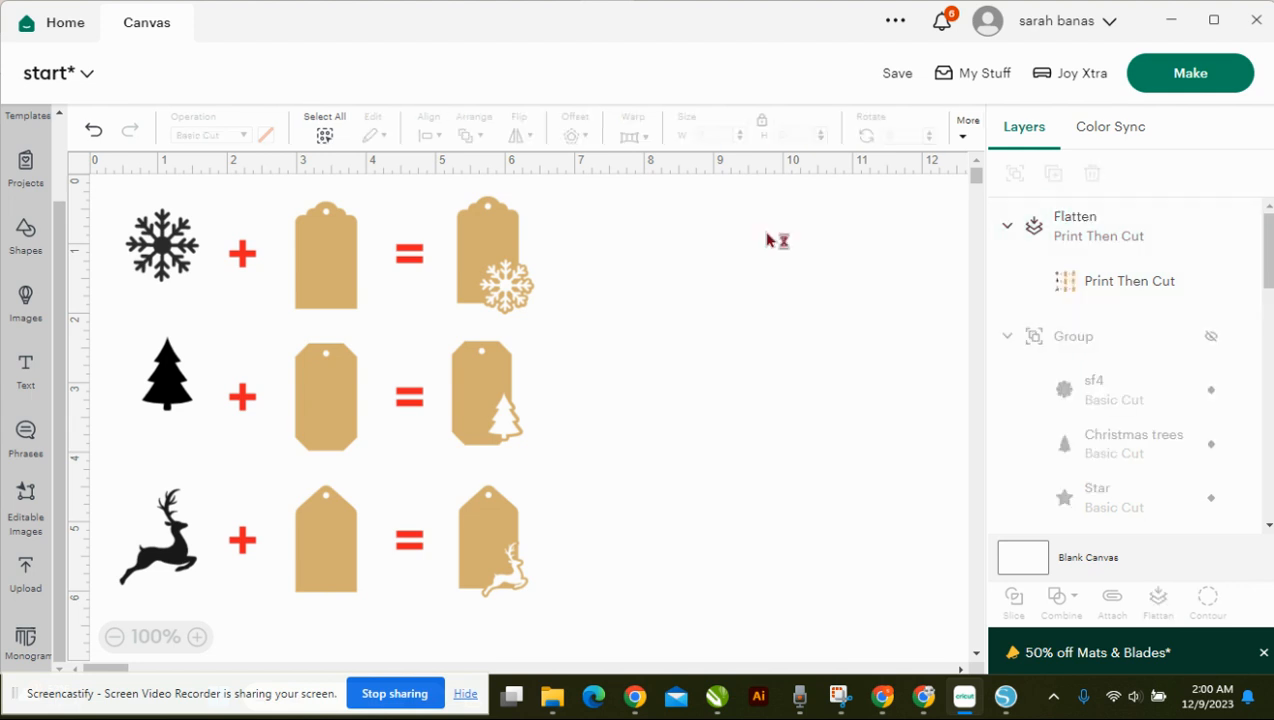
Shrink the flattened tag examples image and move it to the canvas's upper-right corner.
click(481, 257)
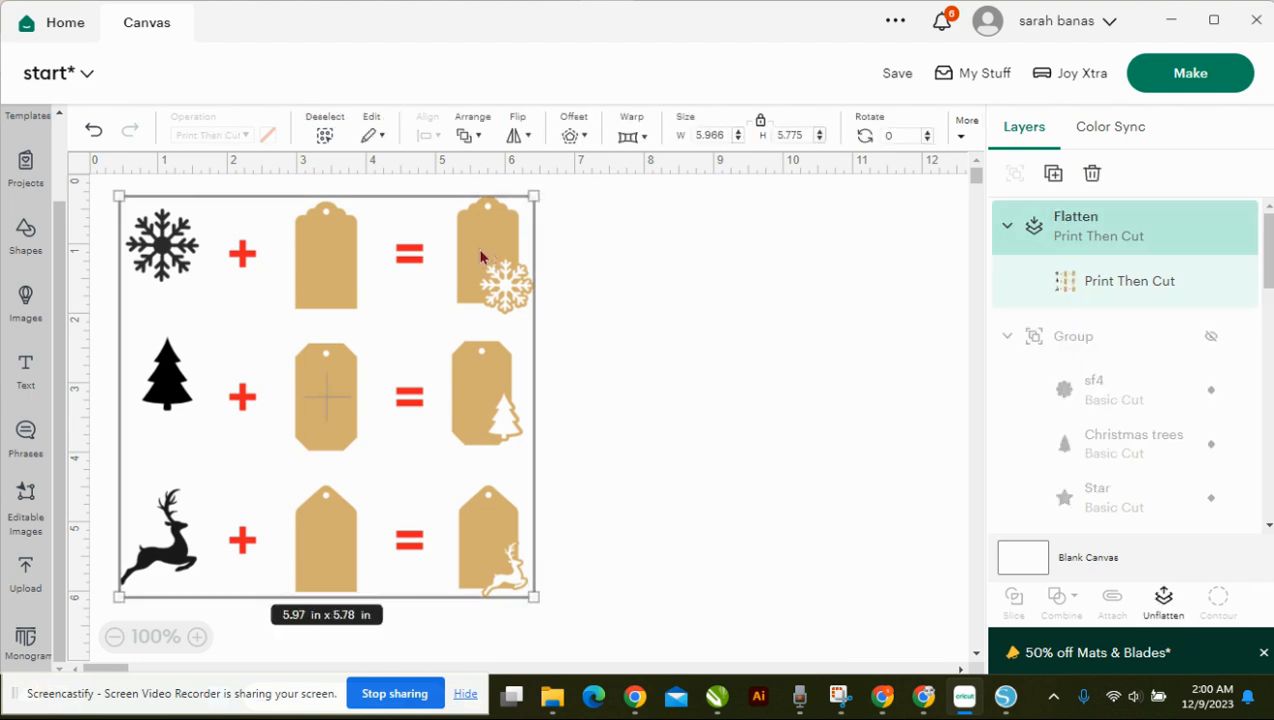
drag(534, 597, 242, 316)
drag(176, 220, 876, 218)
click(492, 380)
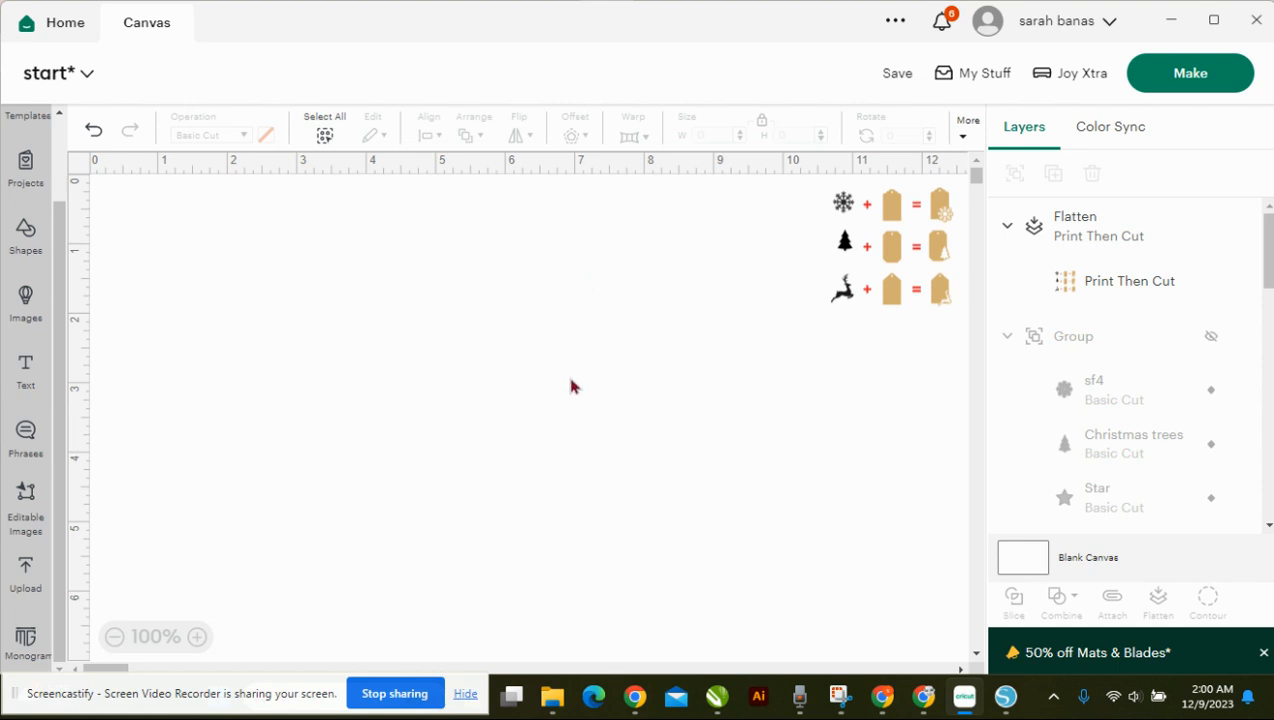
click(76, 172)
click(76, 172)
click(76, 172)
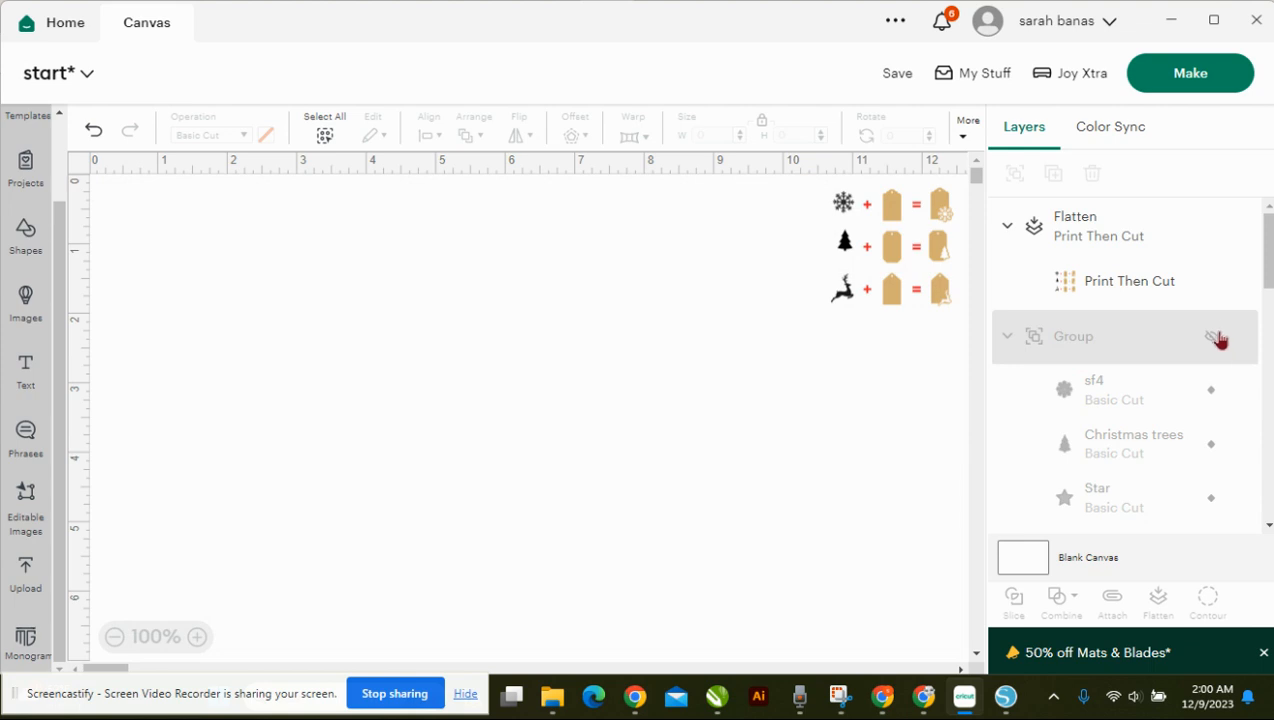
Unhide the group of Christmas shapes, shrink it to about 1.86 by 2.03 in, and place it in the canvas's upper-left corner.
click(1216, 338)
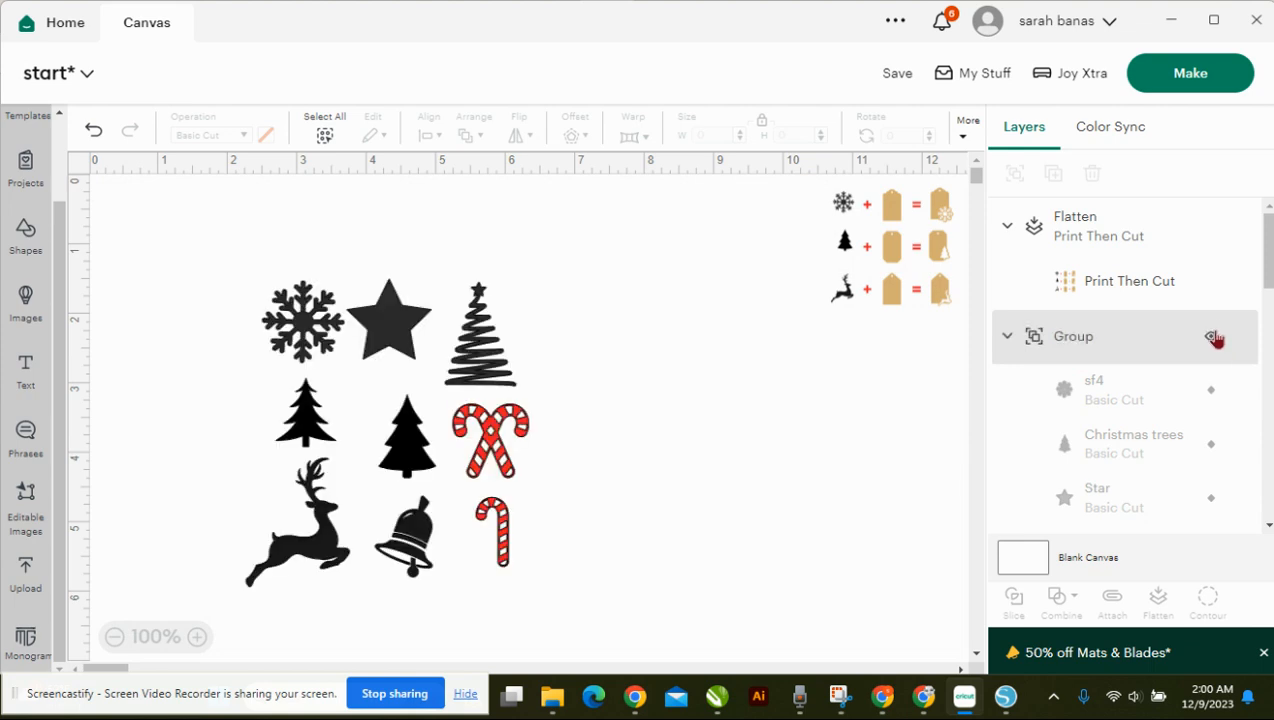
click(490, 369)
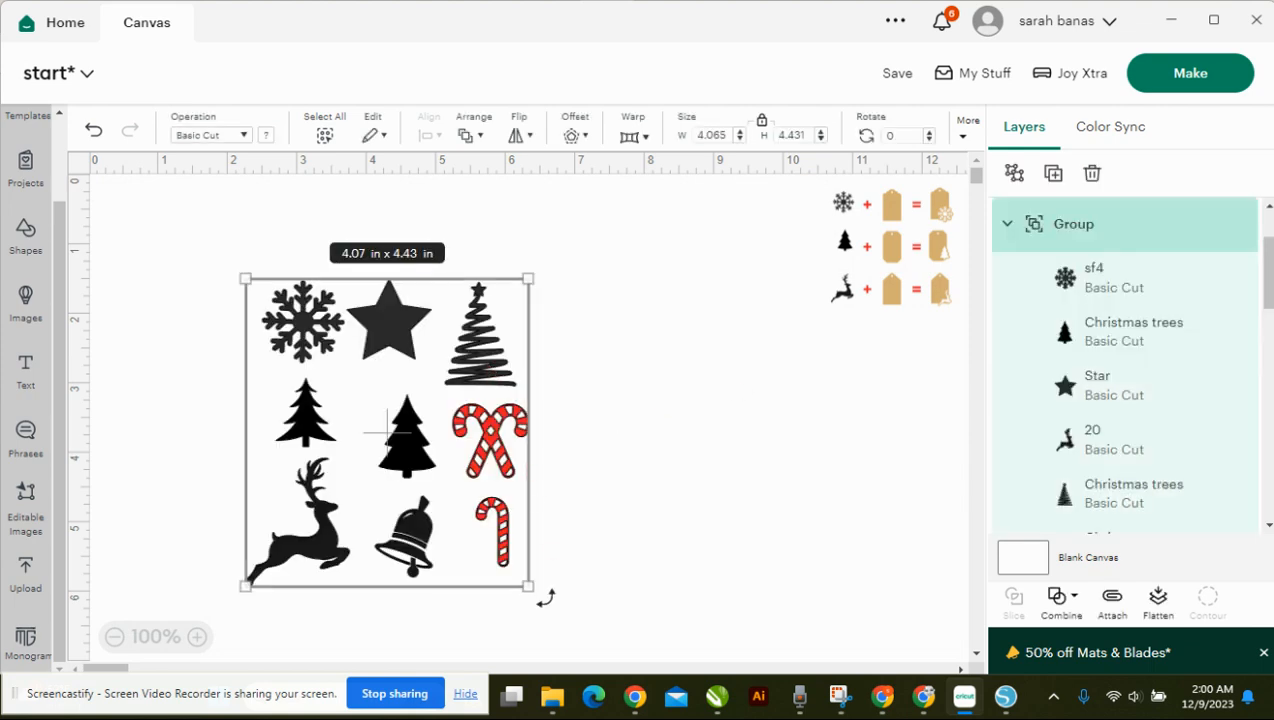
drag(527, 585, 375, 421)
drag(352, 352, 181, 246)
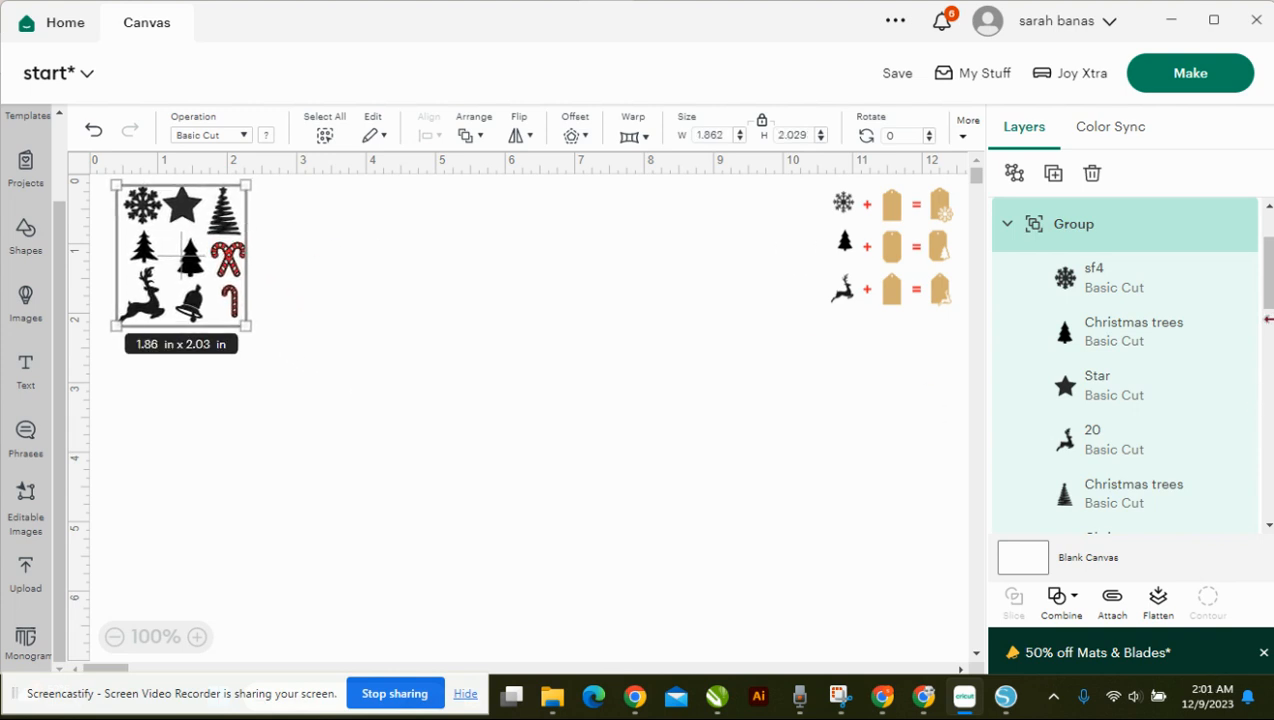
Unhide the group of seven gift tag templates.
drag(1245, 218, 1268, 314)
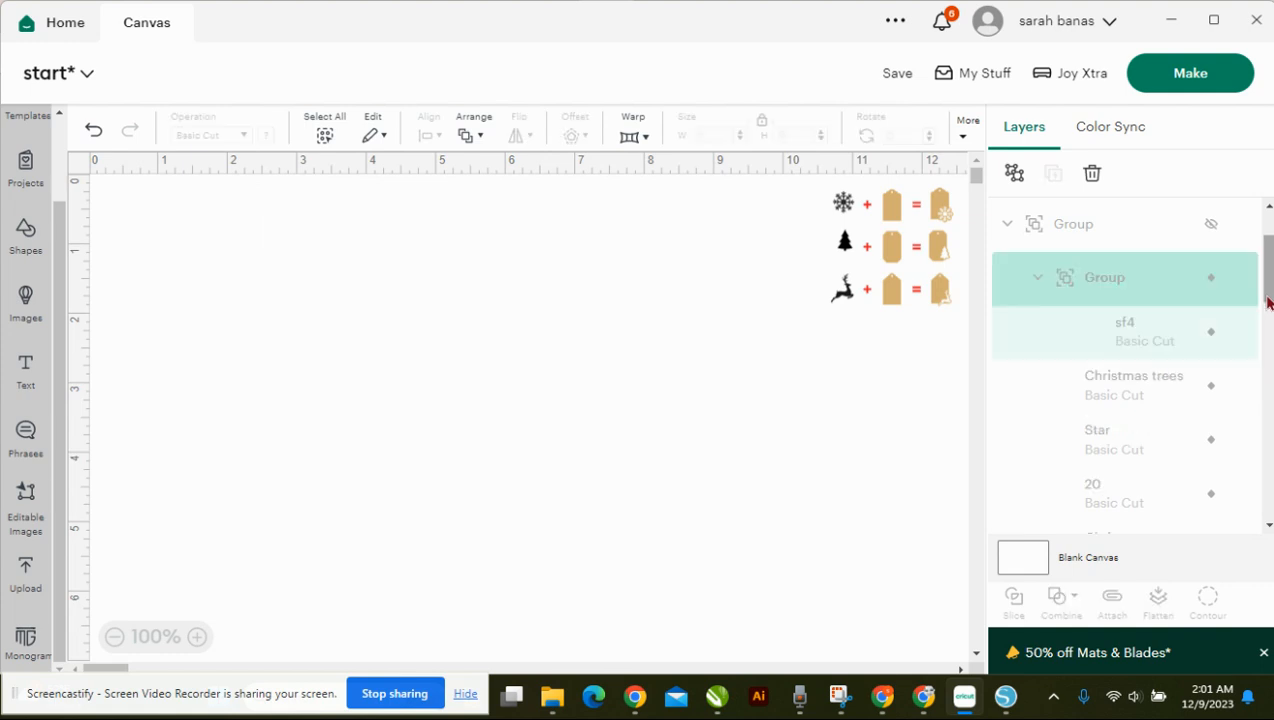
drag(1268, 250, 1268, 487)
scroll(1210, 400, up, 4)
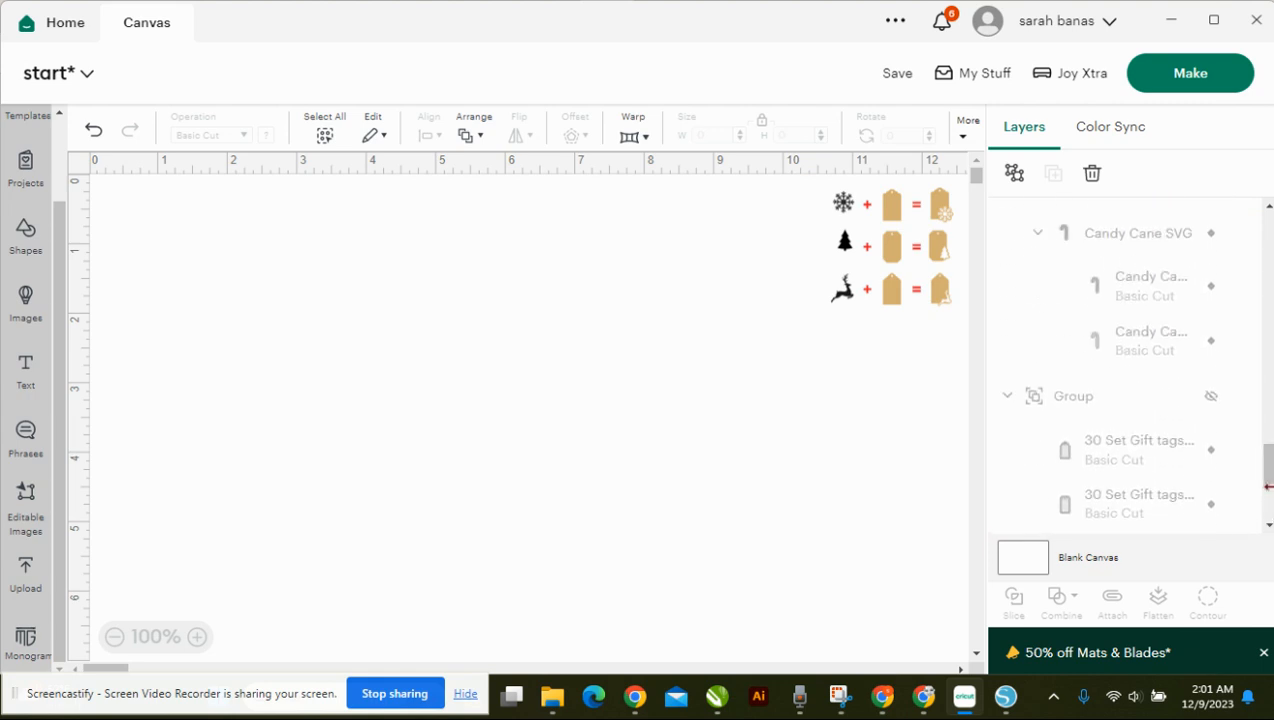
click(1210, 400)
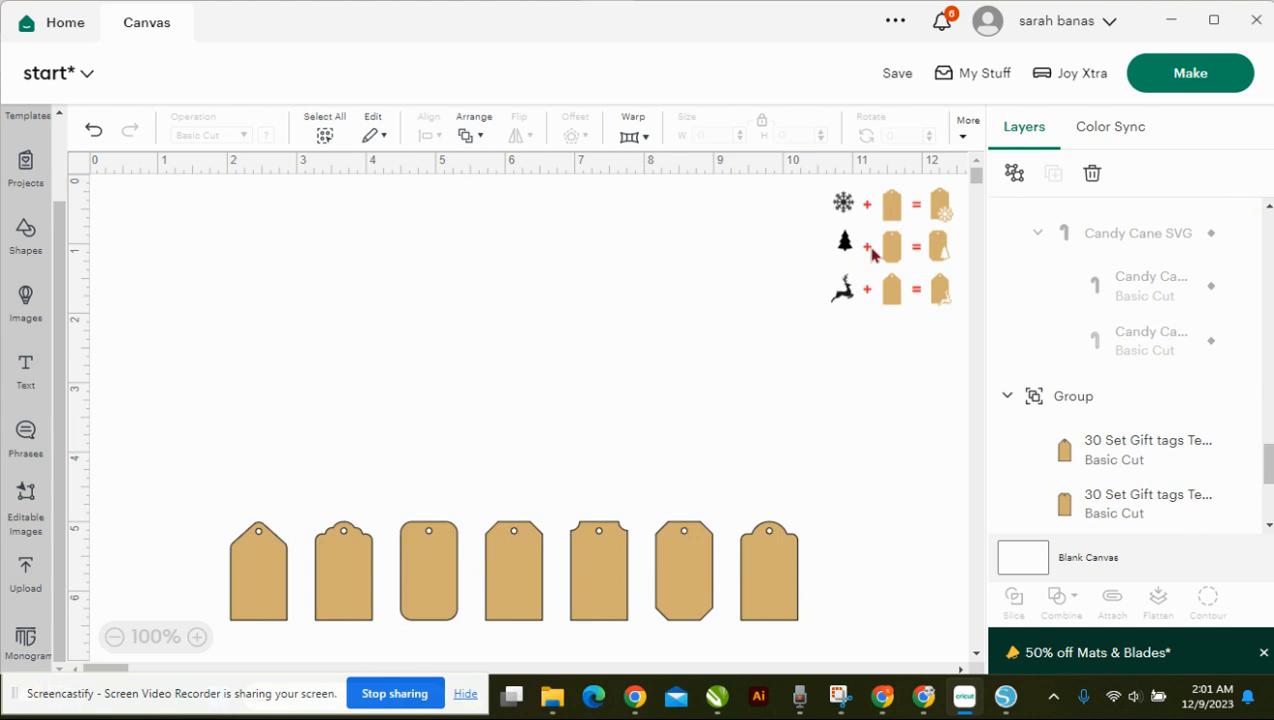
Unhide the outer group holding both sets of Christmas shapes and ungroup it.
drag(1268, 465, 1268, 233)
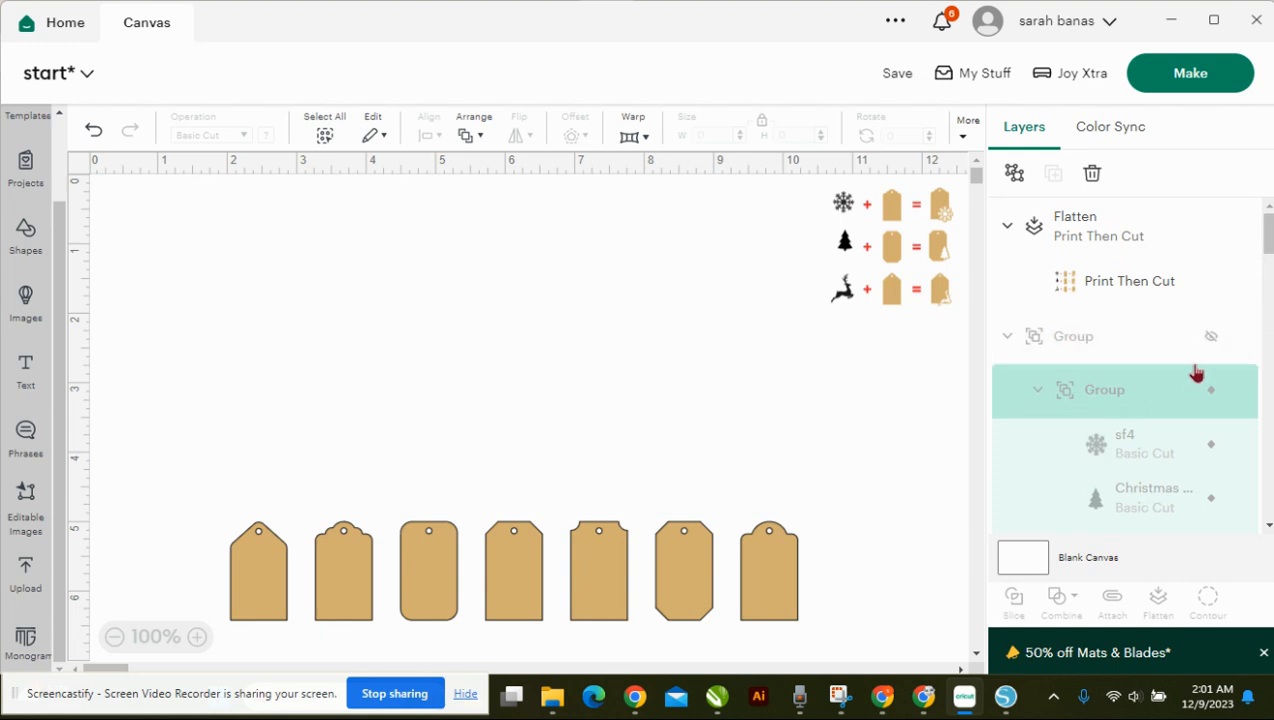
click(1211, 336)
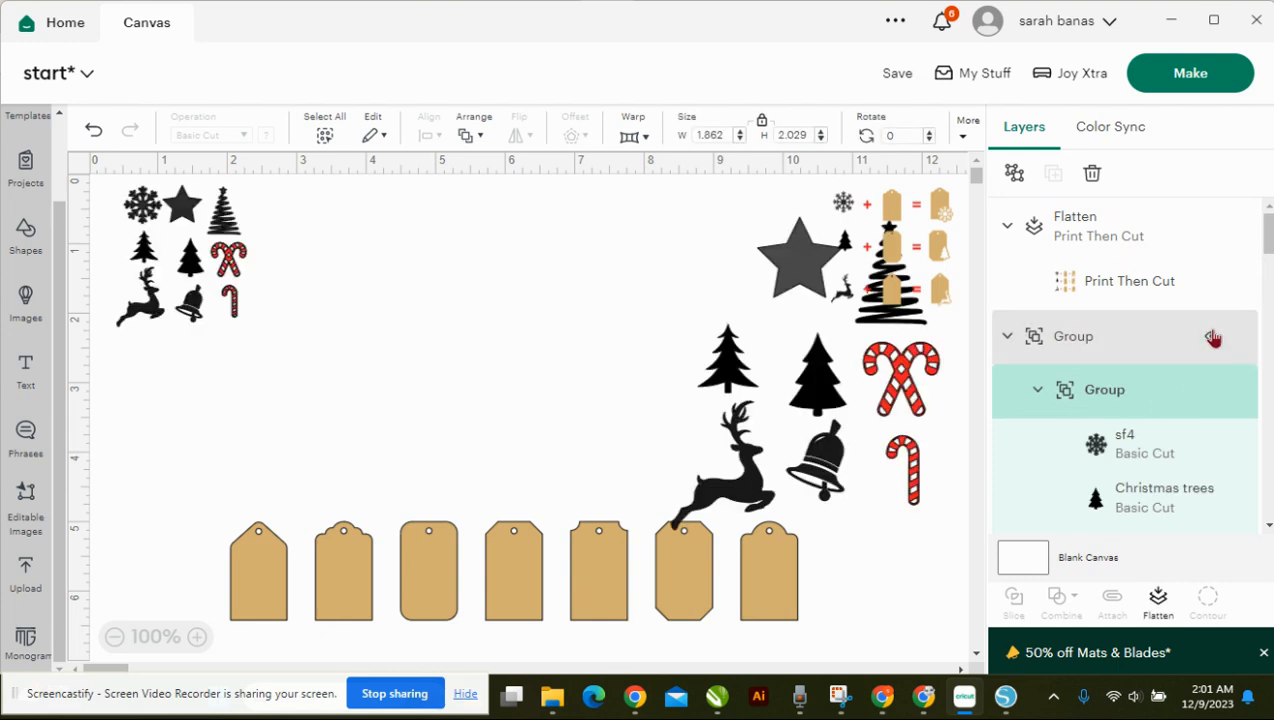
click(540, 334)
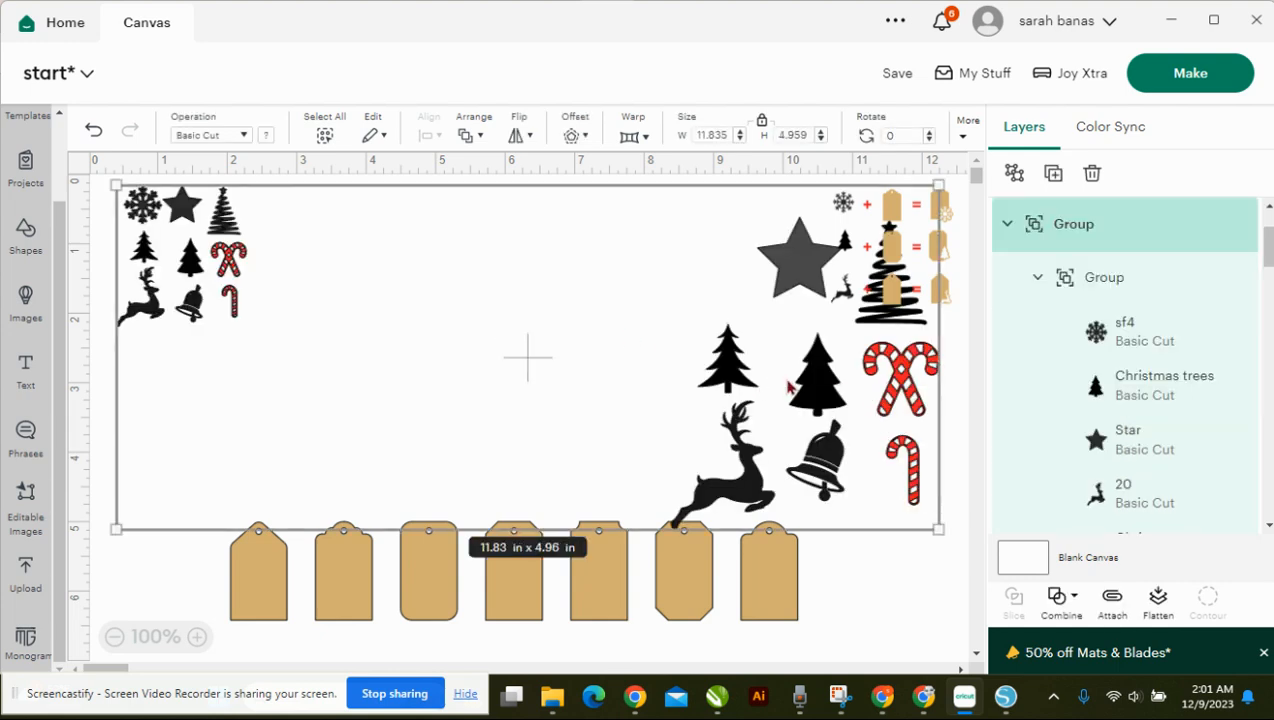
drag(722, 378, 675, 395)
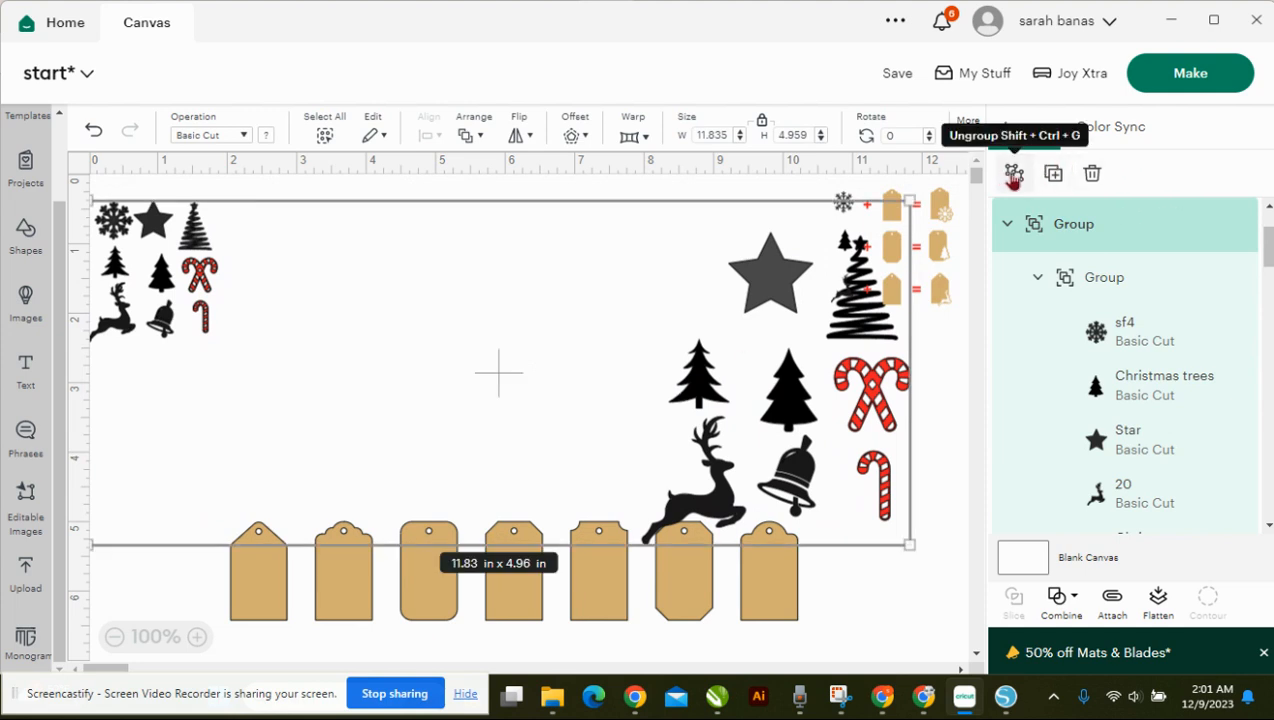
click(1013, 177)
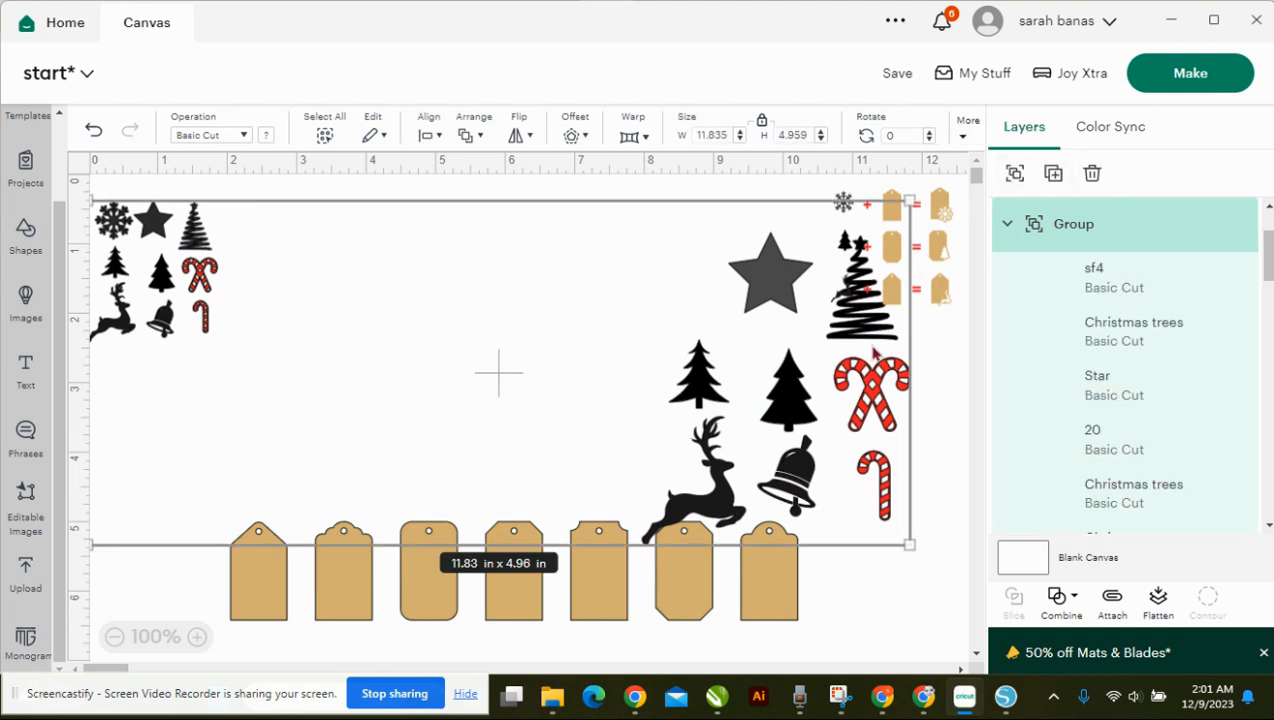
Delete the loose larger set of shapes: scribble tree, star, trees, reindeer, bell and candy canes.
click(925, 384)
click(870, 325)
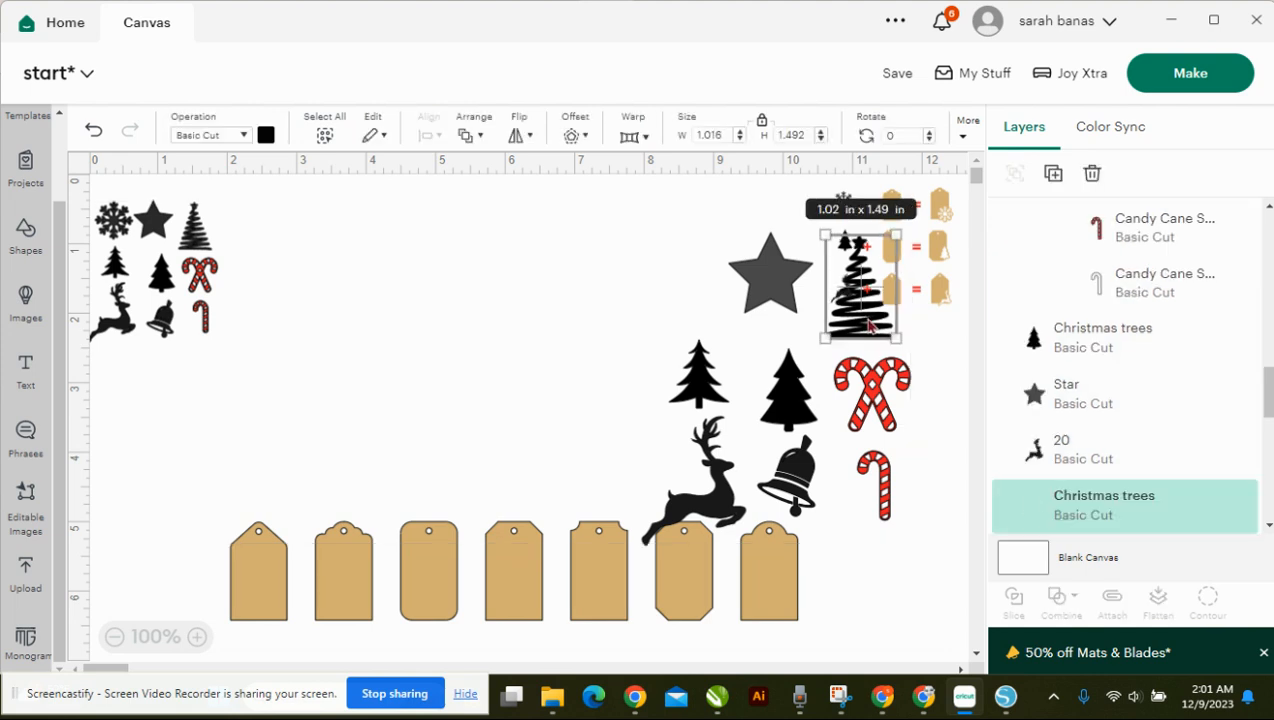
key(Delete)
drag(624, 233, 822, 550)
key(Delete)
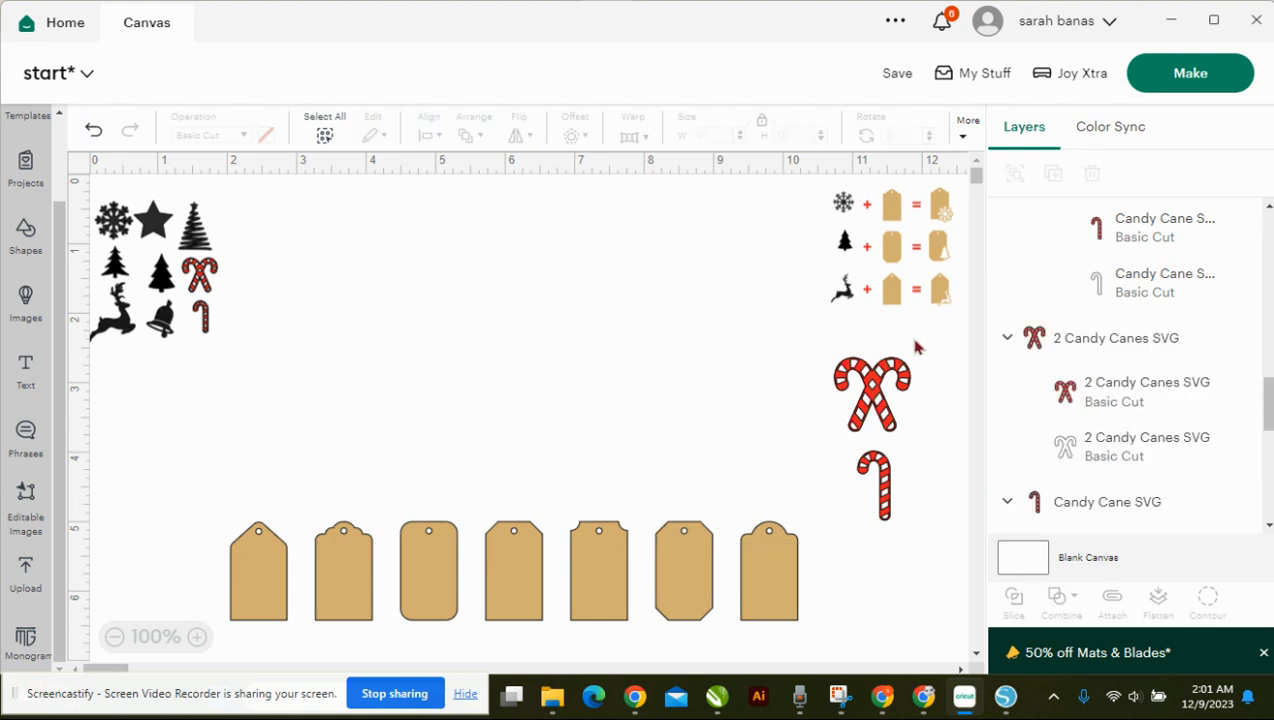
drag(930, 349, 882, 497)
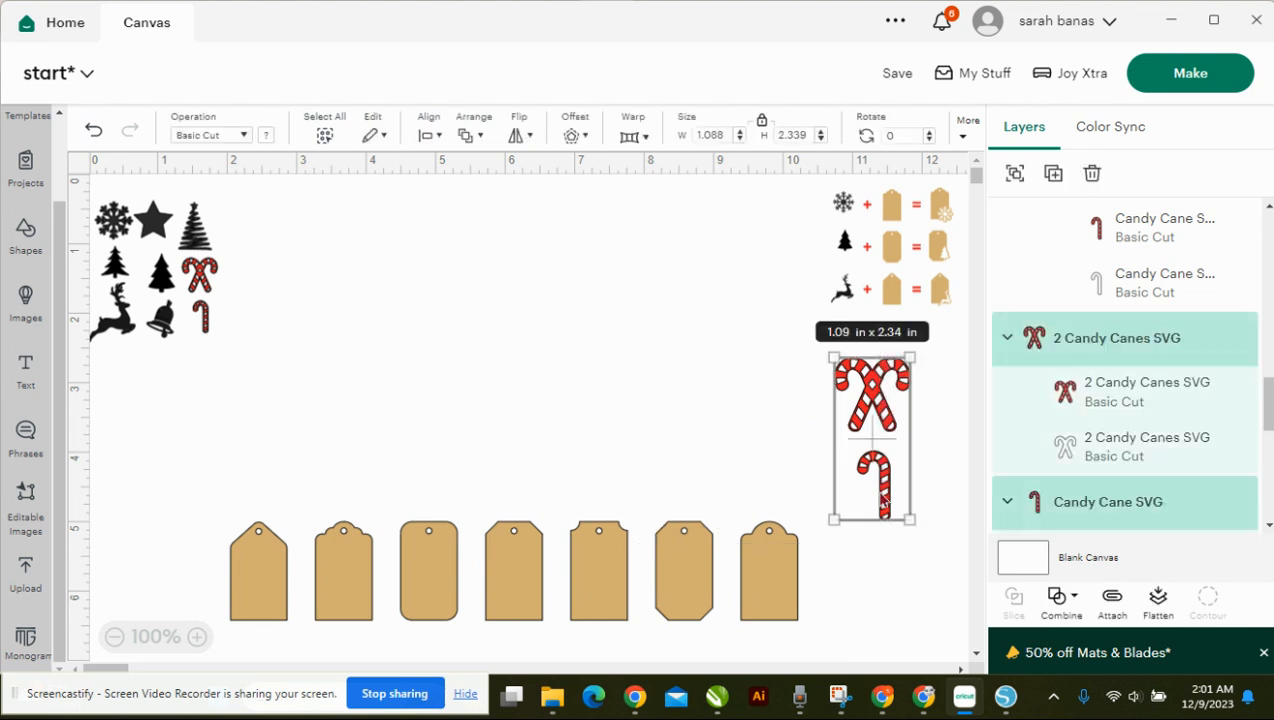
key(Delete)
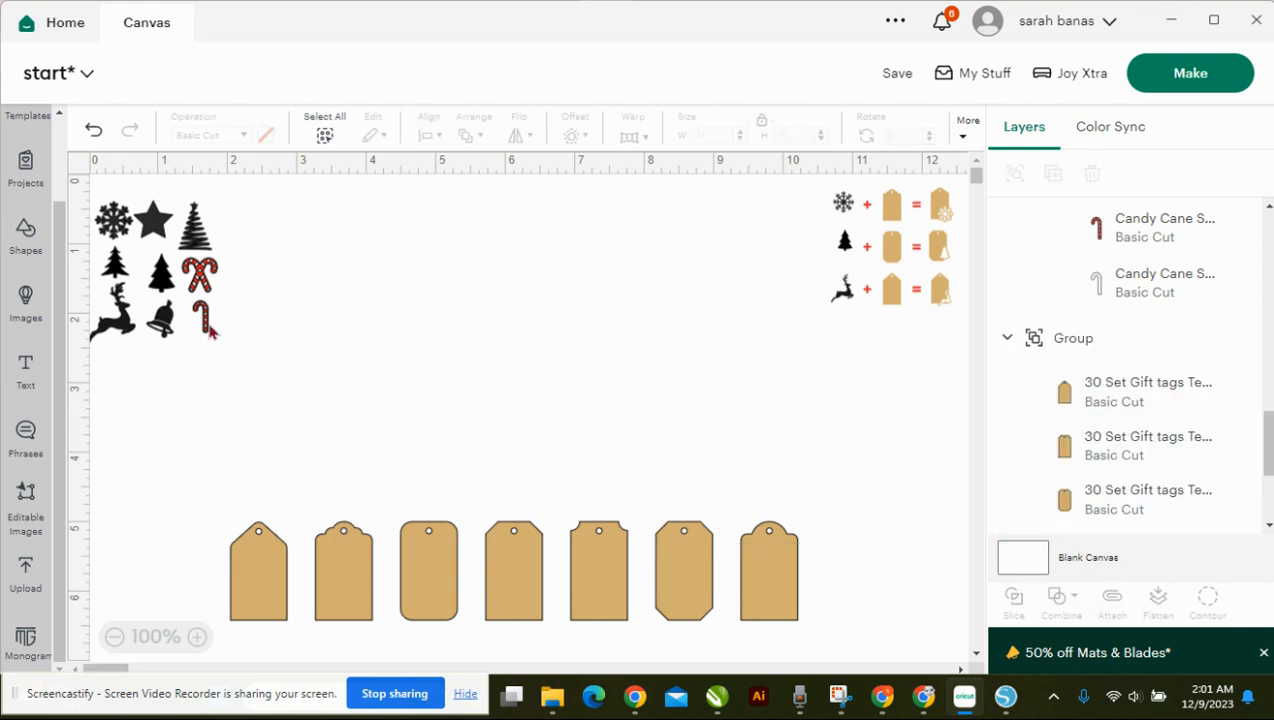
Enlarge the remaining group of Christmas shapes to about 3.36 by 3.66 in.
click(212, 333)
drag(216, 347, 325, 441)
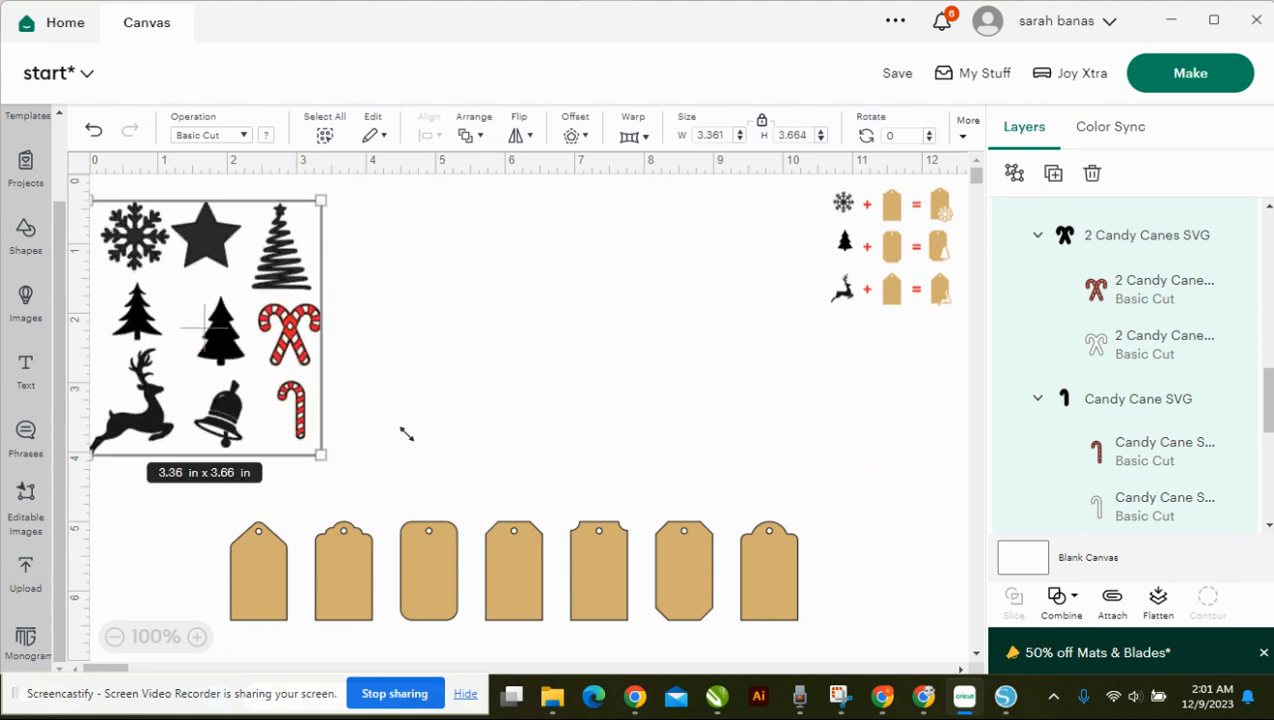
click(597, 432)
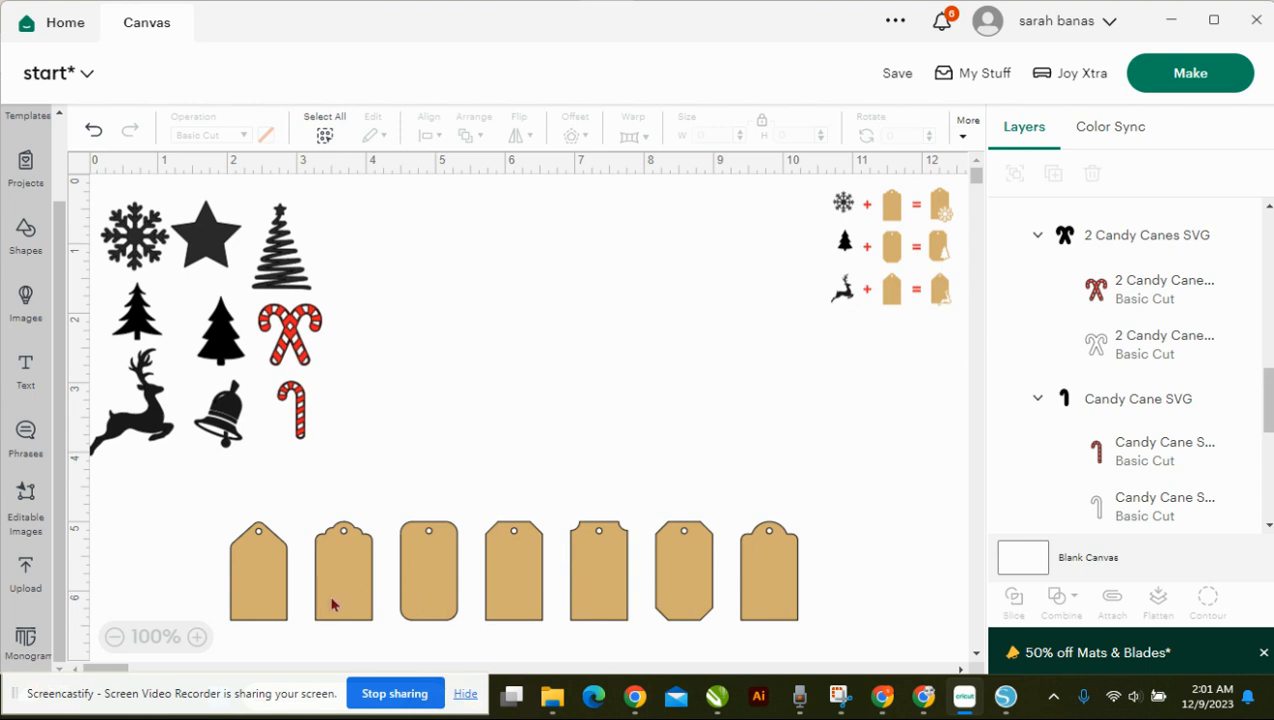
Ungroup the row of seven gift tag templates.
click(359, 590)
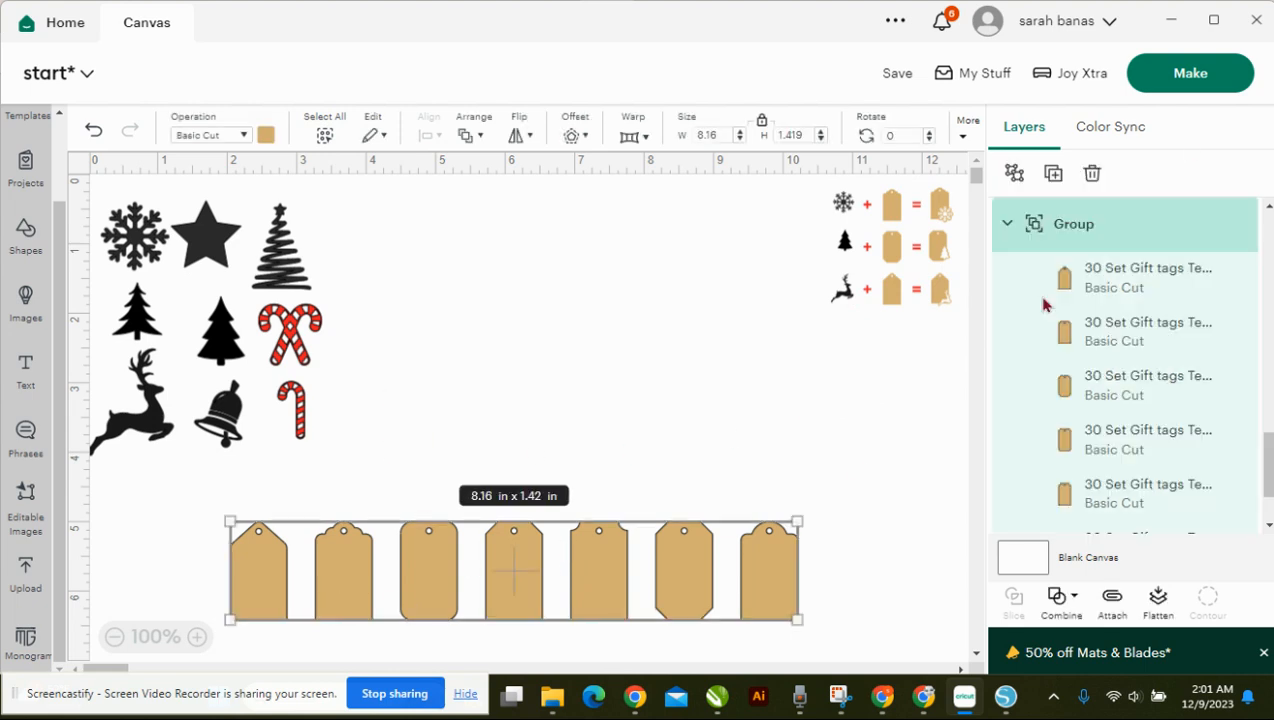
click(1010, 176)
click(897, 420)
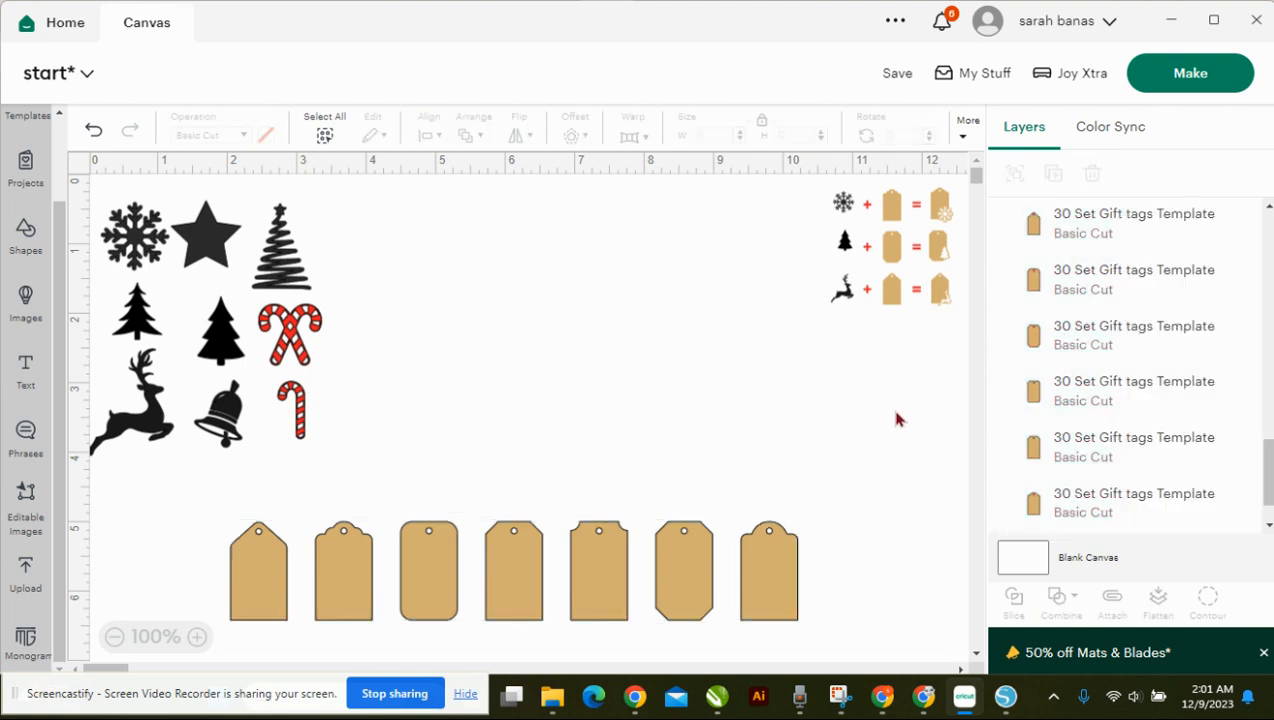
Duplicate the scalloped-top gift tag and place the copy in open space above the tag row.
click(339, 583)
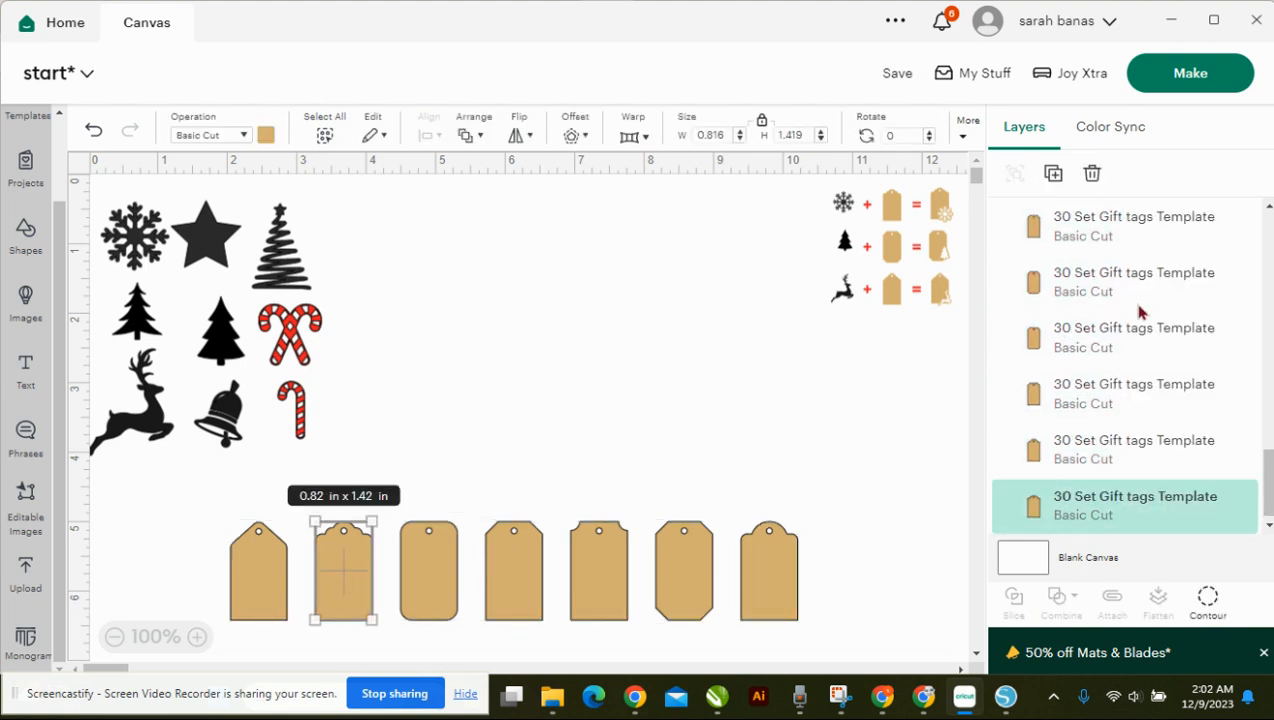
click(1055, 176)
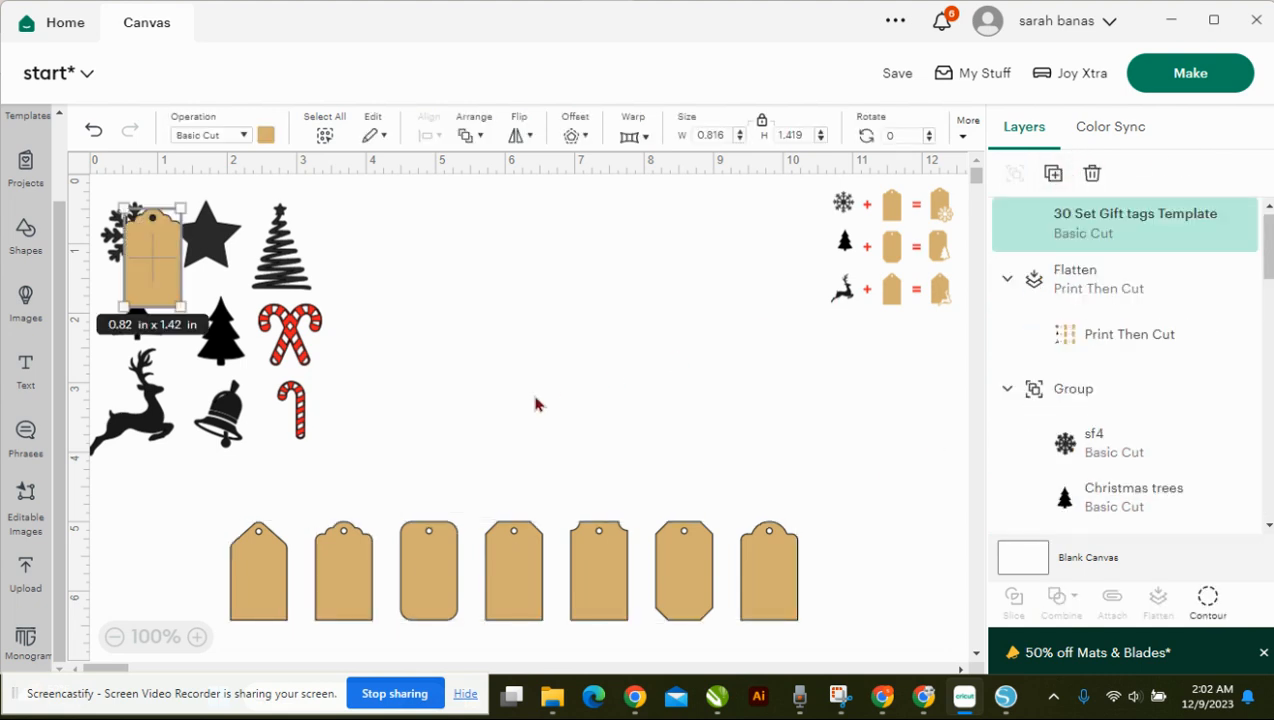
drag(153, 251, 517, 275)
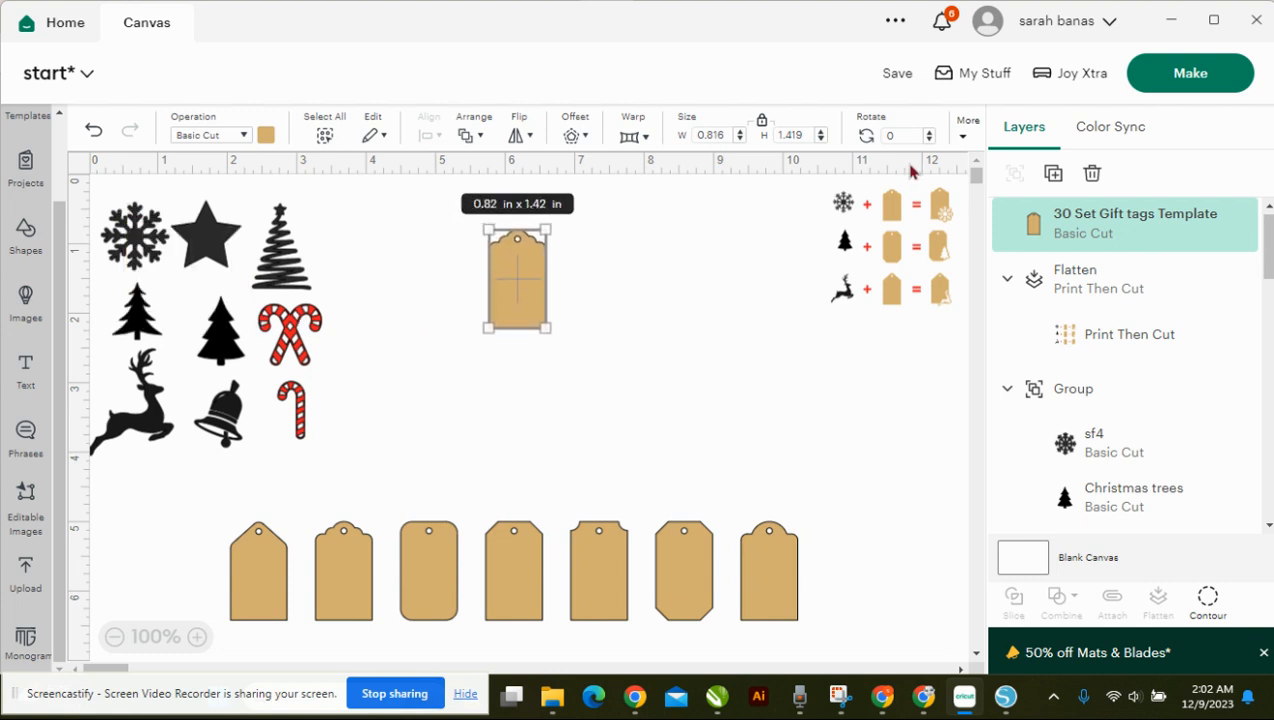
Ungroup the set of Christmas shapes into separate images.
click(134, 232)
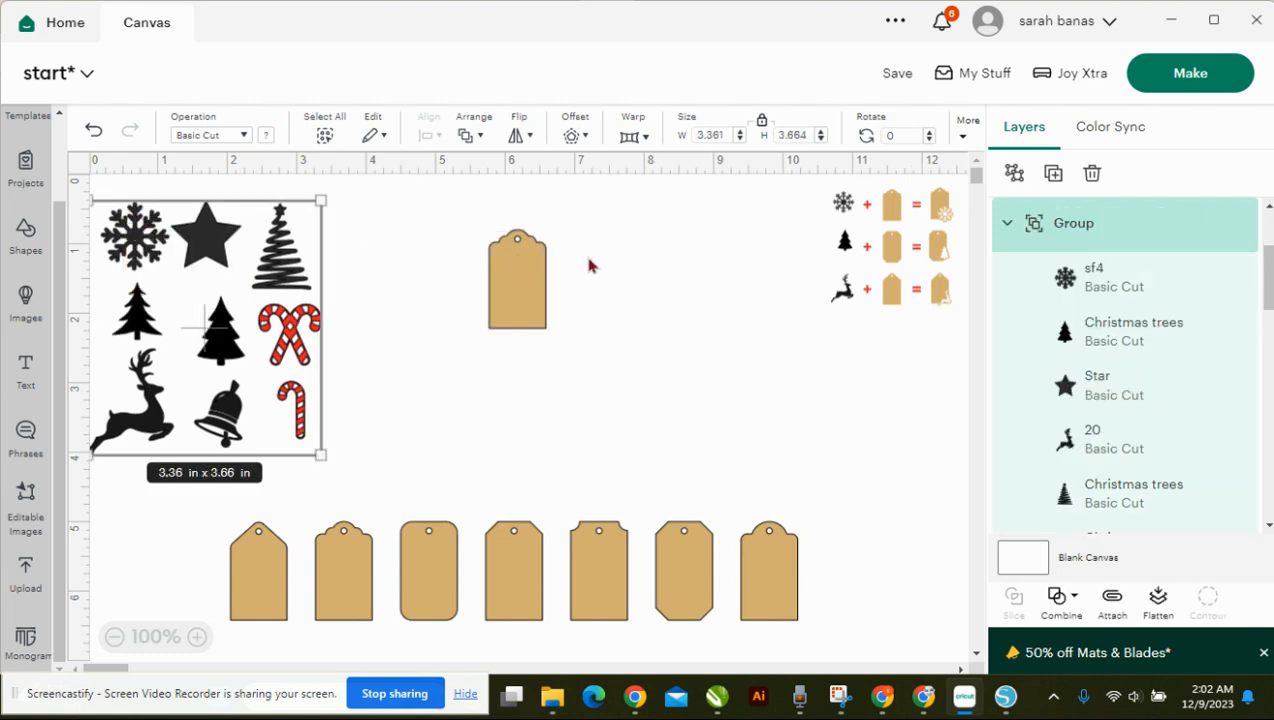
click(1018, 180)
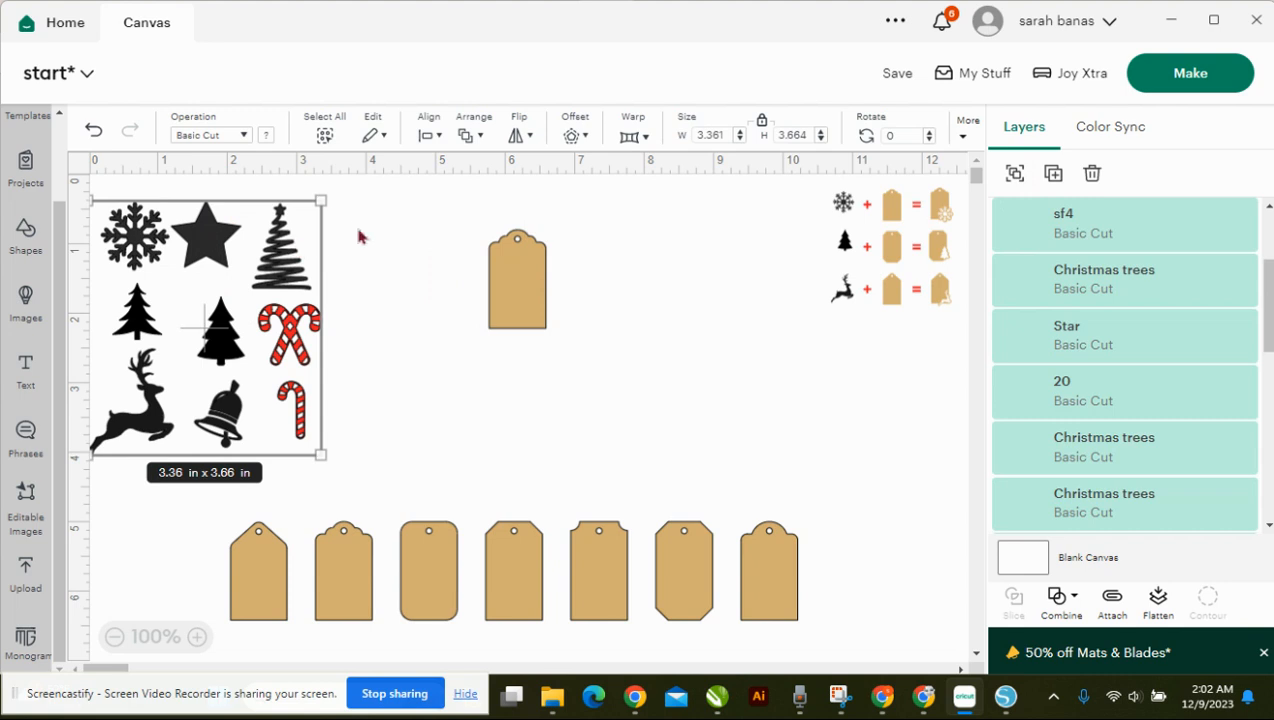
click(292, 218)
Duplicate the snowflake and place the copy beside the scalloped tag copy.
click(120, 236)
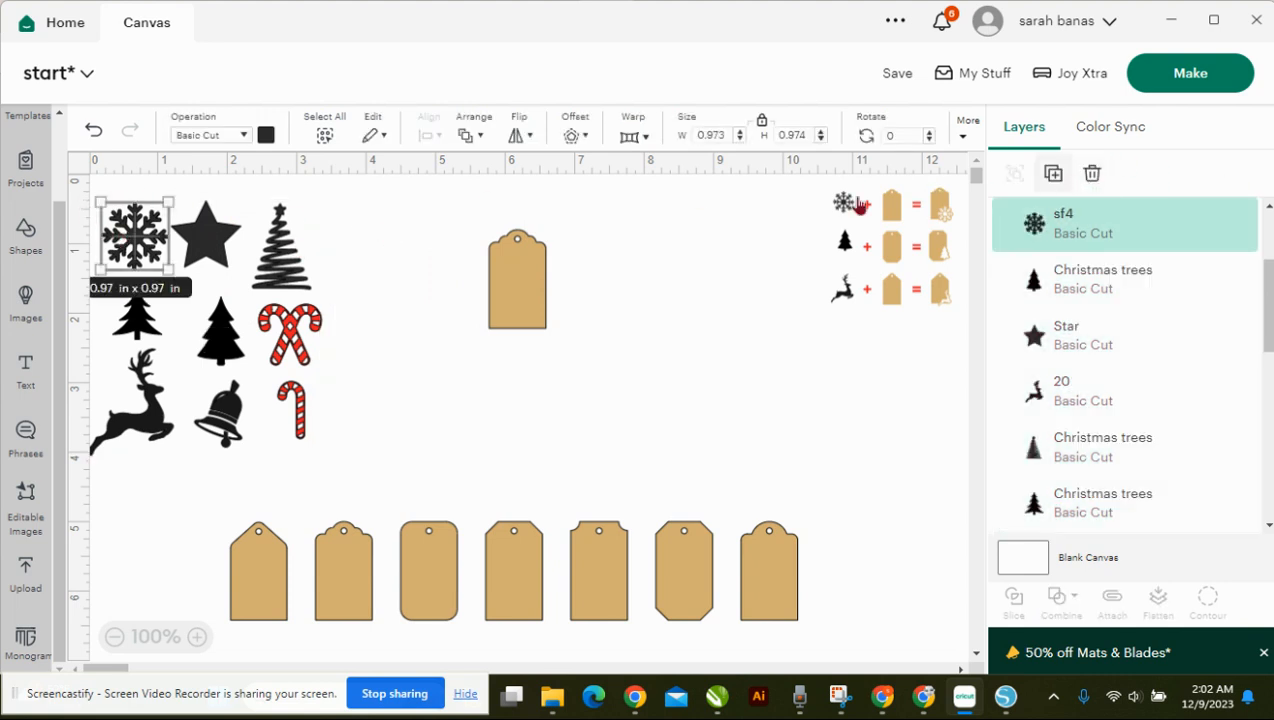
click(1063, 180)
drag(183, 287, 584, 287)
Enlarge the tag and snowflake copies together to about 4.31 by 3.06 in and shift them closer to the Christmas shapes.
drag(660, 266, 498, 286)
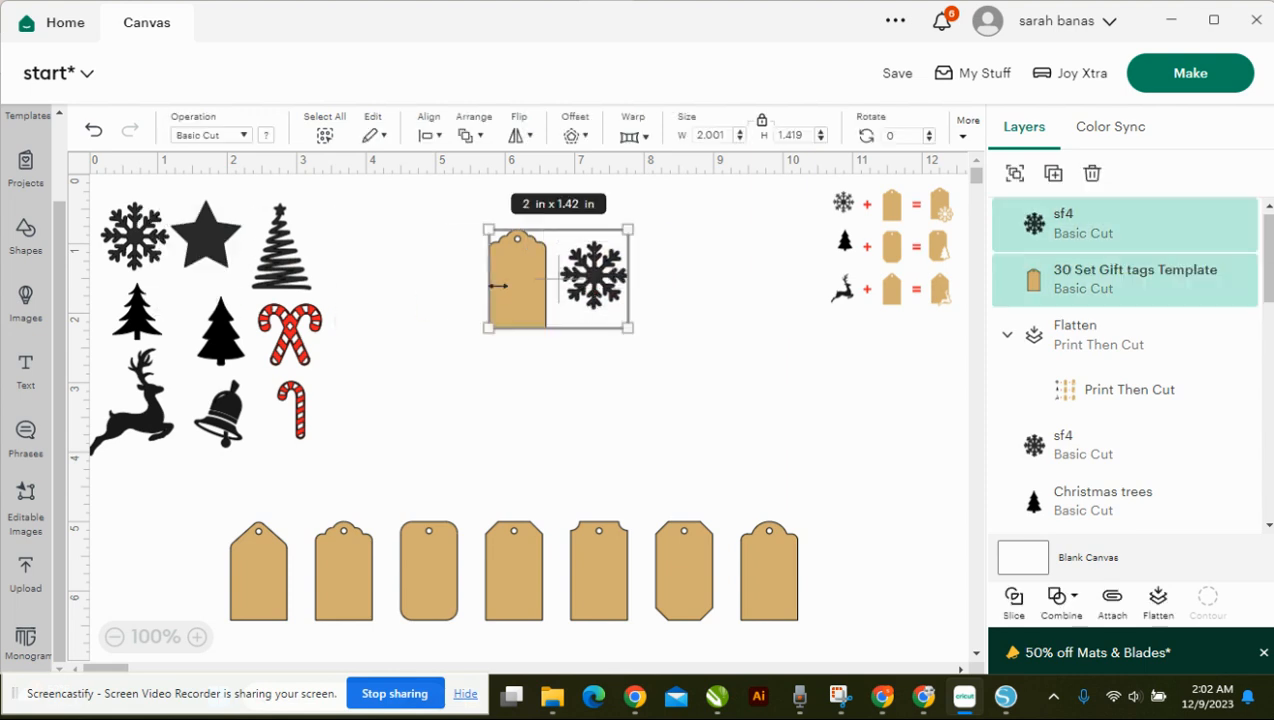
drag(628, 323, 745, 438)
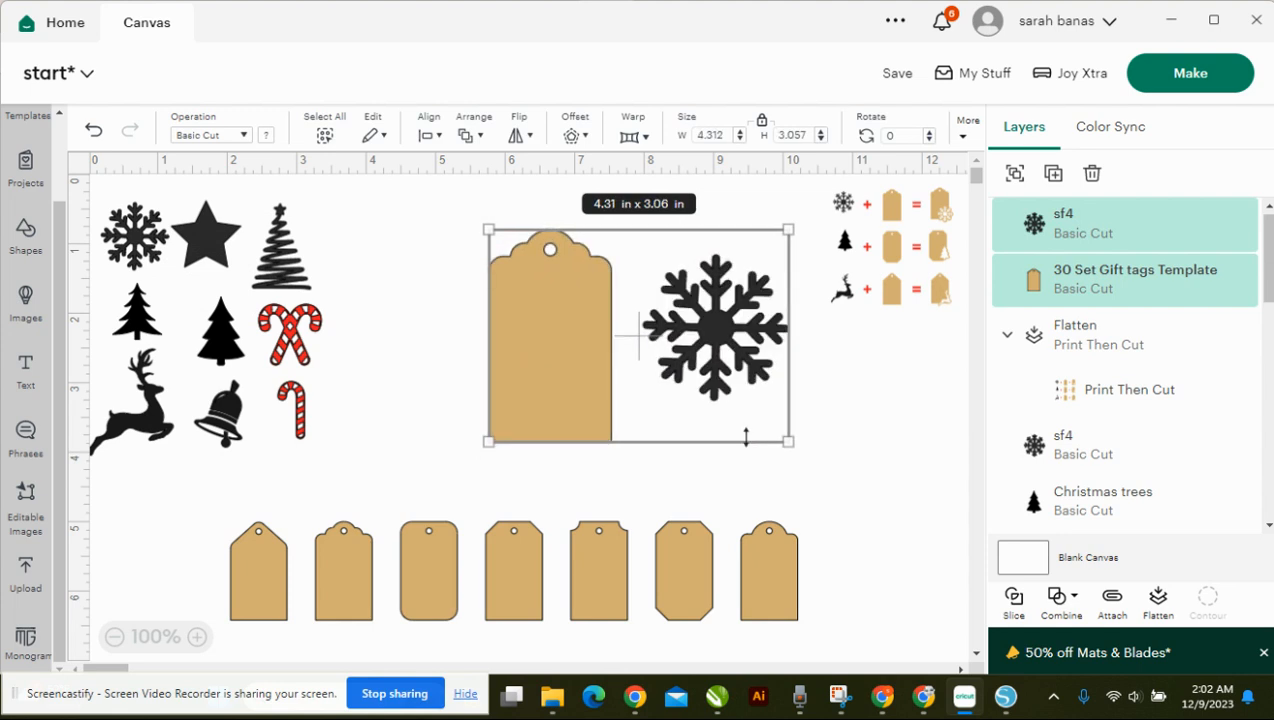
drag(531, 393, 457, 381)
click(760, 395)
Shrink the snowflake copy to about 1.68 by 1.68 in.
click(646, 325)
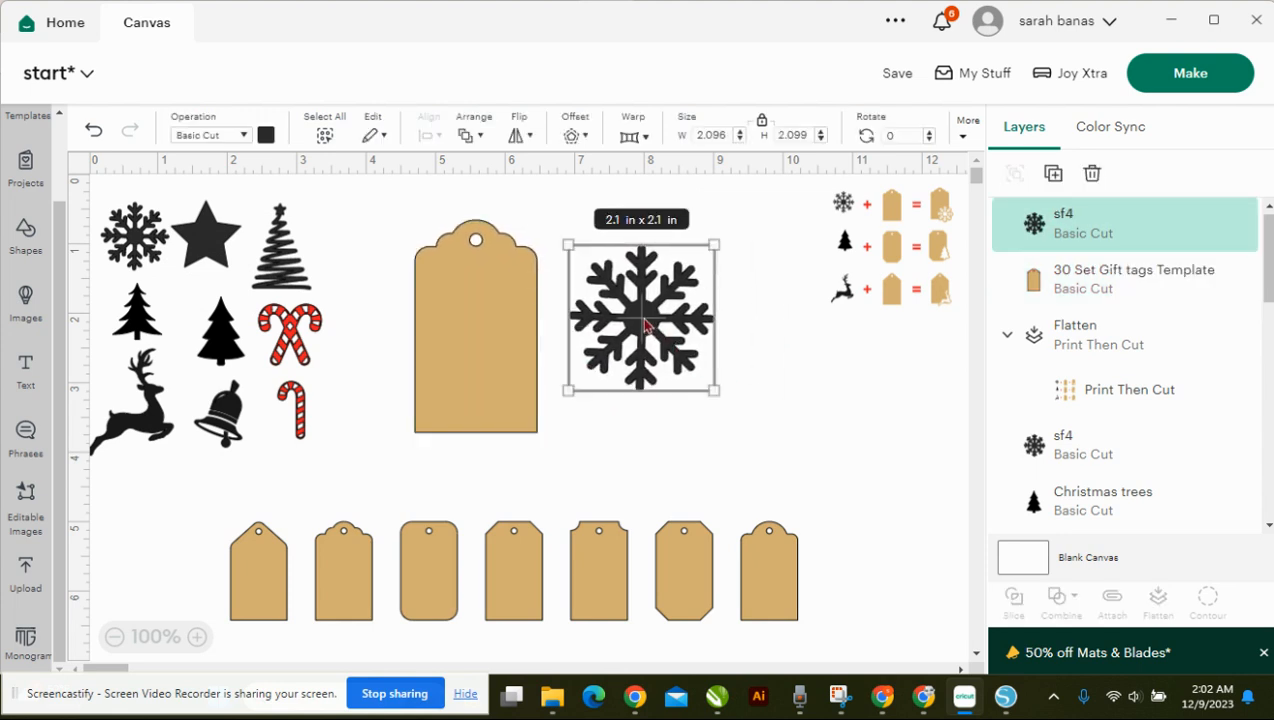
drag(713, 390, 685, 361)
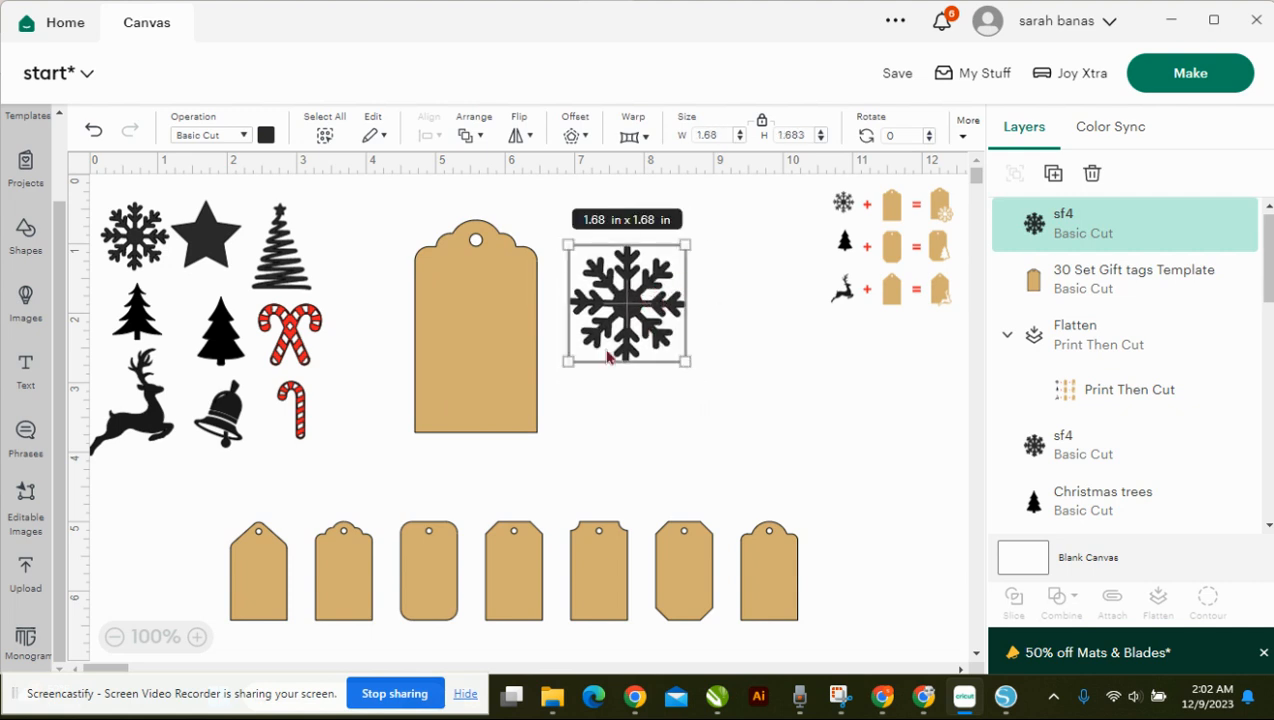
Create a 0.083 in offset with rounded corners around the snowflake copy and move the original snowflake off it.
click(570, 134)
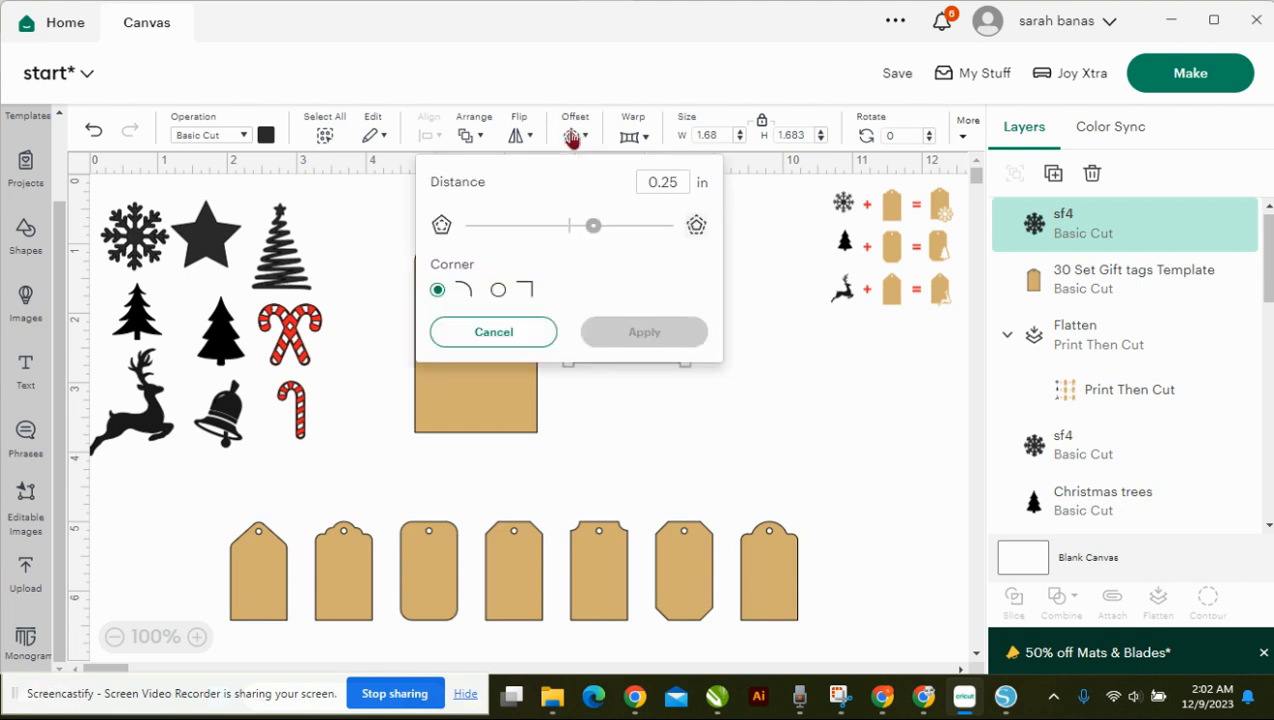
drag(593, 225, 579, 231)
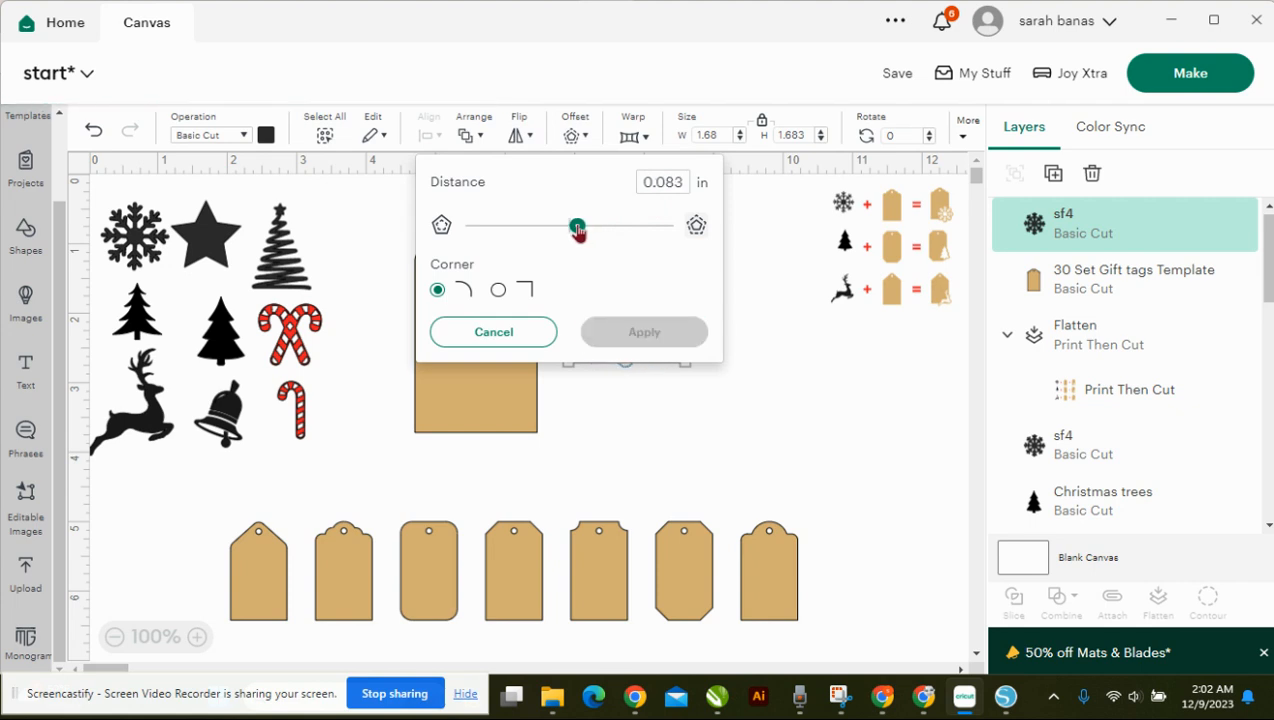
click(648, 332)
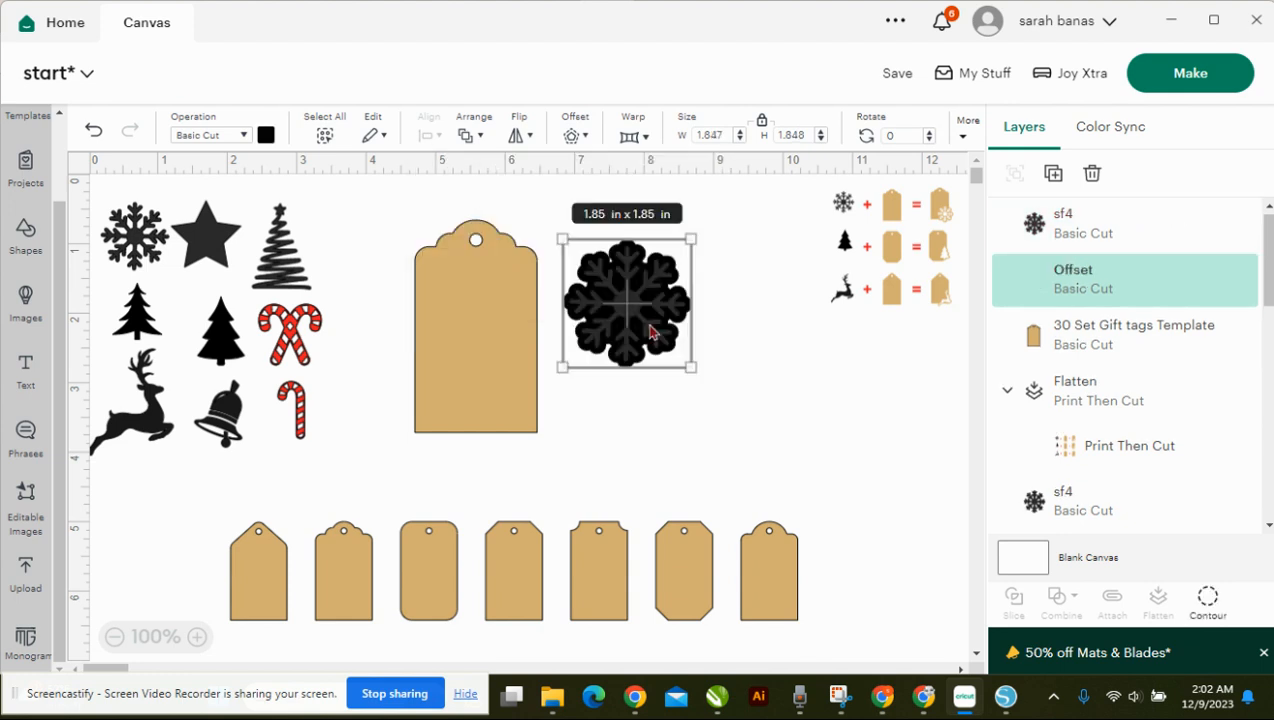
click(776, 338)
drag(631, 309, 838, 395)
Try bringing the snowflake offset to the front of the layer stack and undo the change.
click(620, 280)
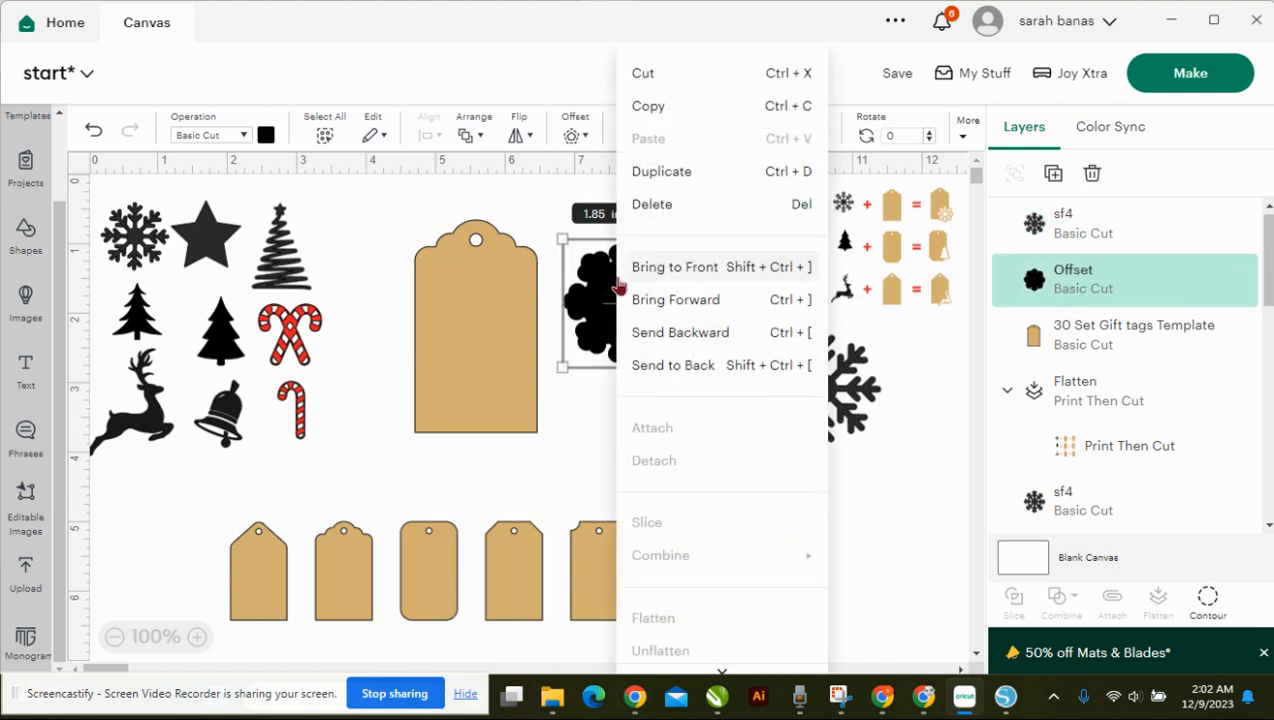
click(675, 267)
click(738, 279)
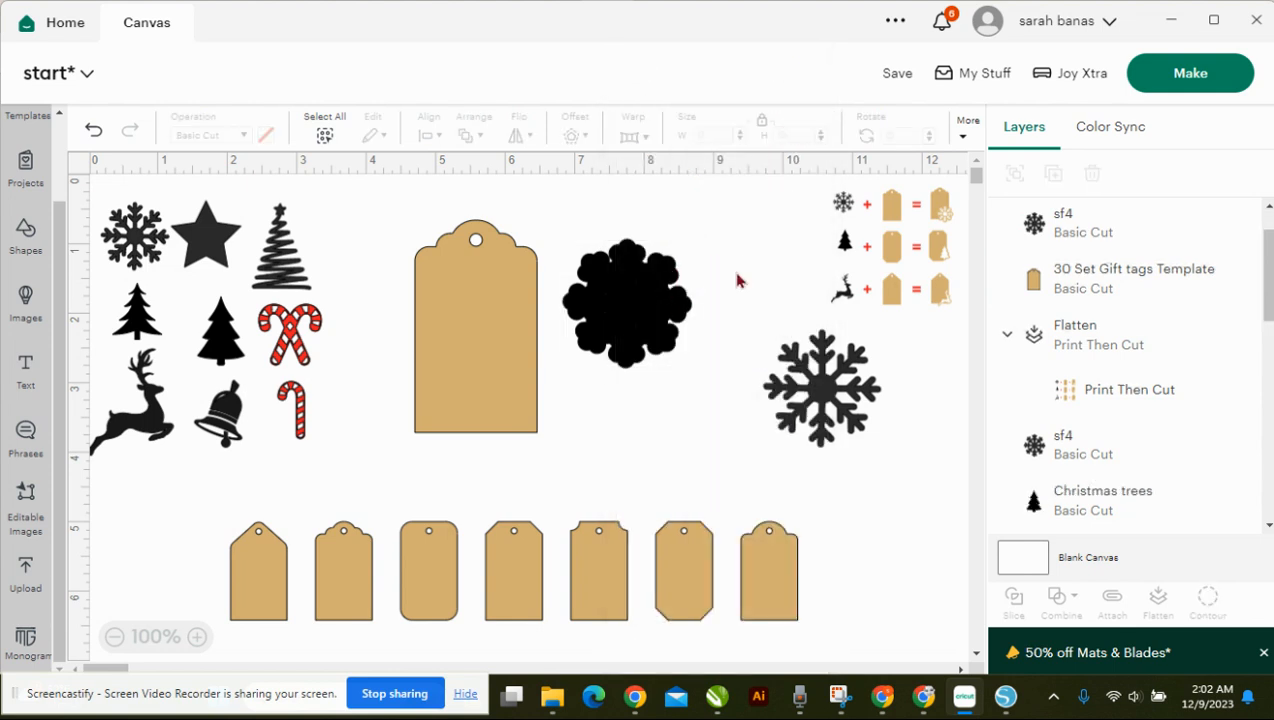
click(93, 129)
Try sending the snowflake offset to the back and placing it on the large scalloped tag.
mouse_move(660, 300)
mouse_down()
mouse_move(565, 325)
mouse_move(660, 323)
mouse_up()
right_click(663, 325)
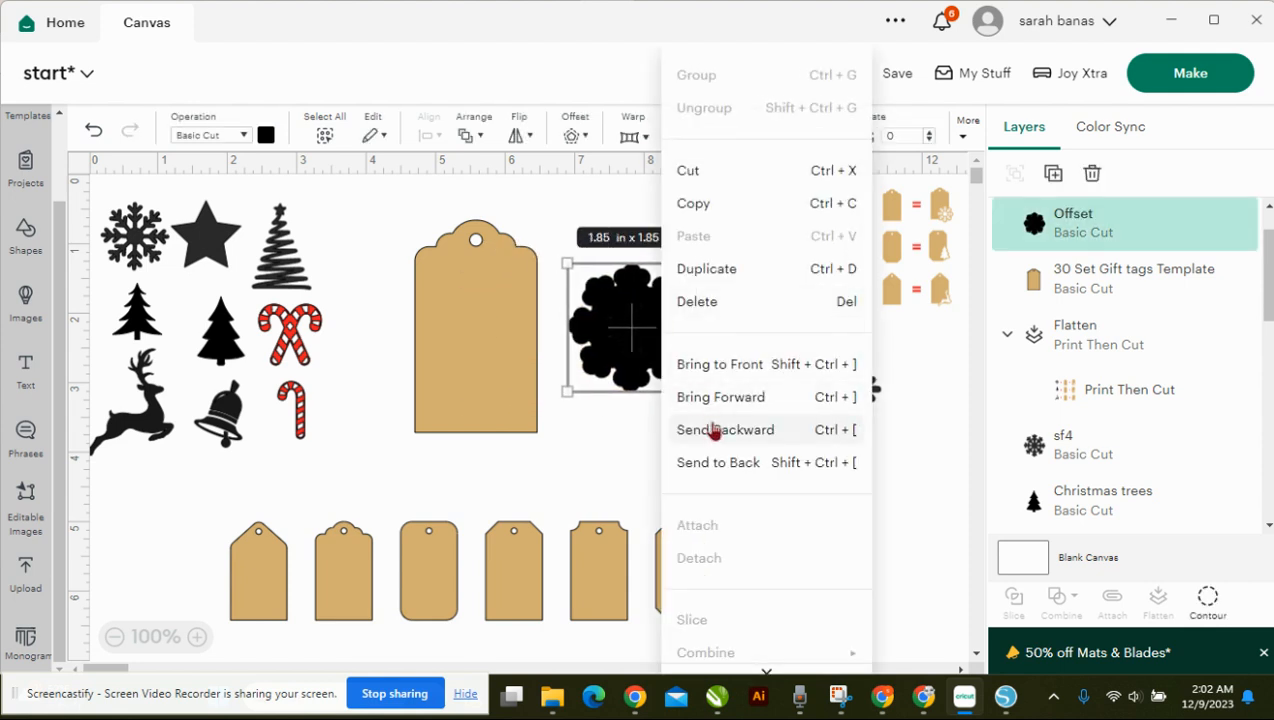
click(726, 464)
click(599, 427)
drag(648, 355, 491, 358)
key(ctrl+z)
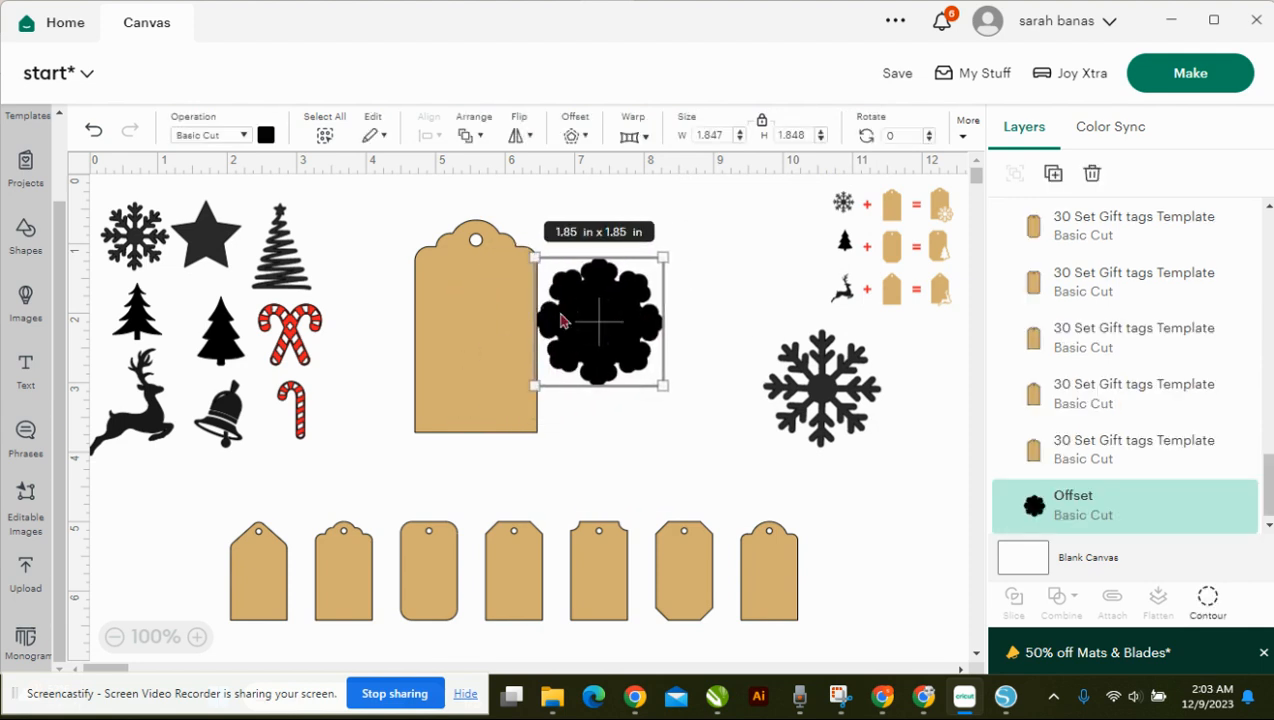
Bring the snowflake offset to the front and place it over the large tag's lower right corner.
right_click(614, 329)
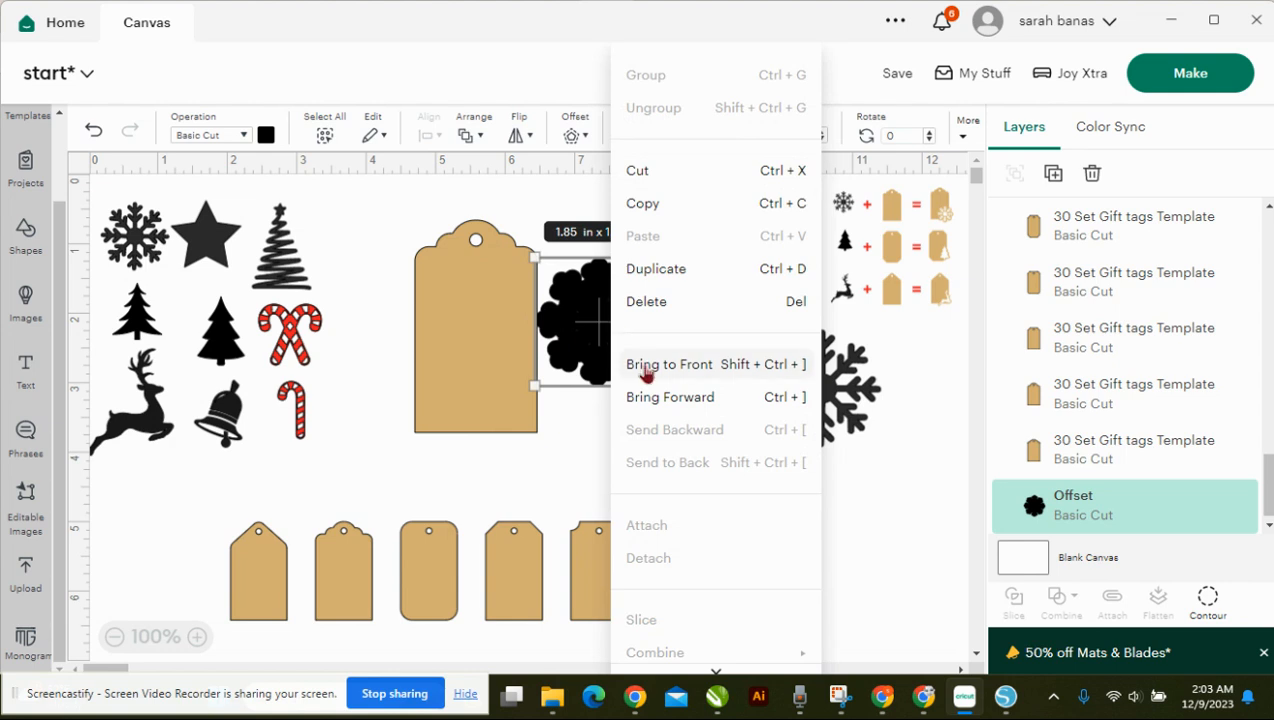
click(645, 446)
drag(614, 322, 524, 373)
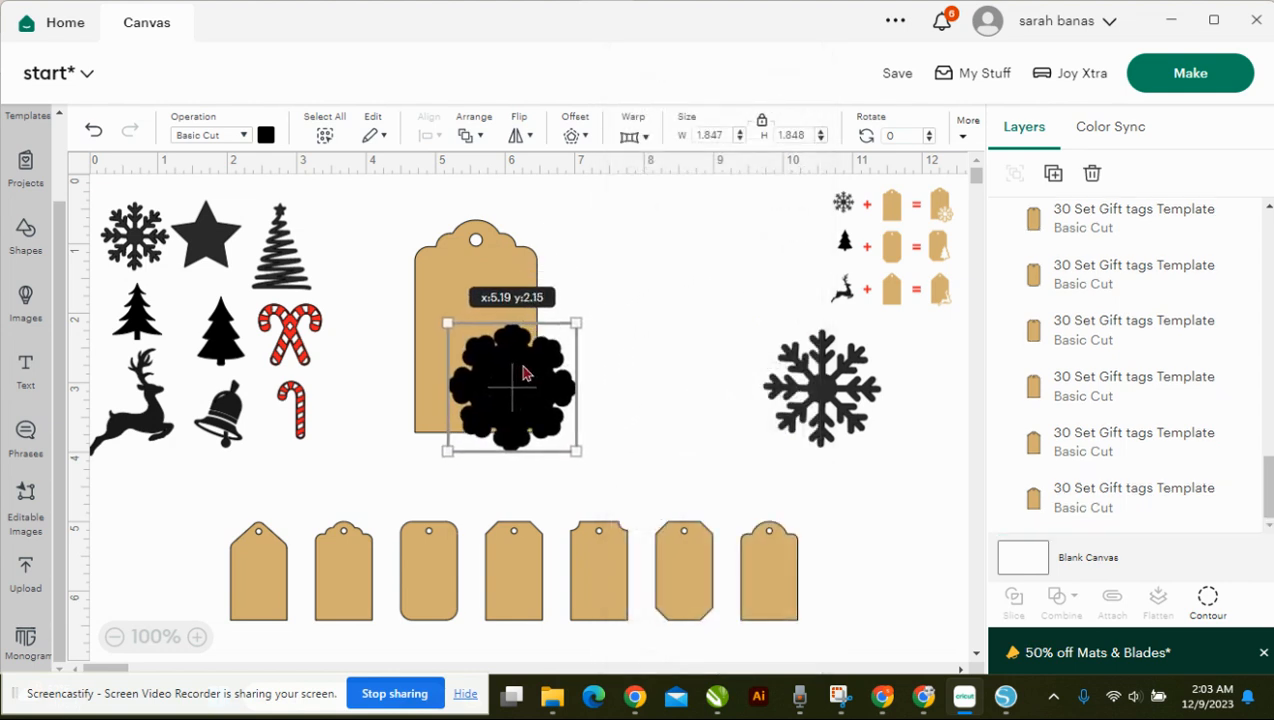
drag(524, 373, 526, 377)
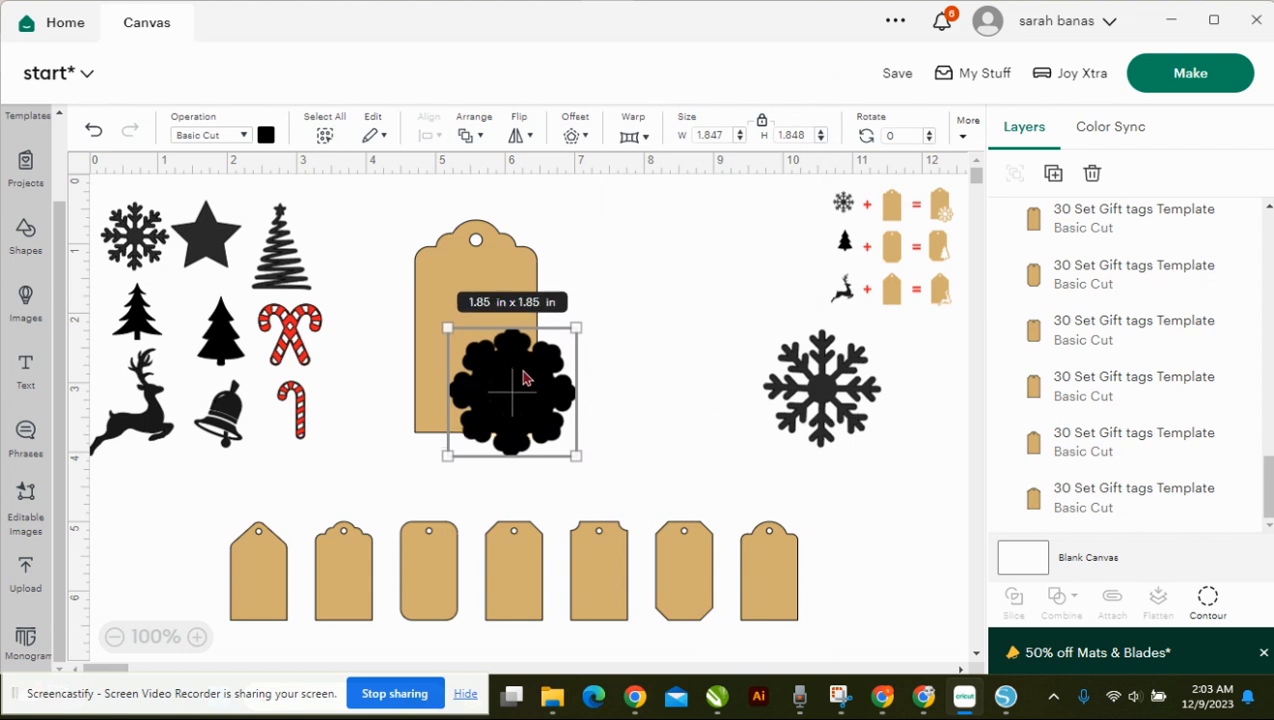
Weld the snowflake offset to the large scalloped tag.
click(661, 280)
drag(630, 252, 450, 460)
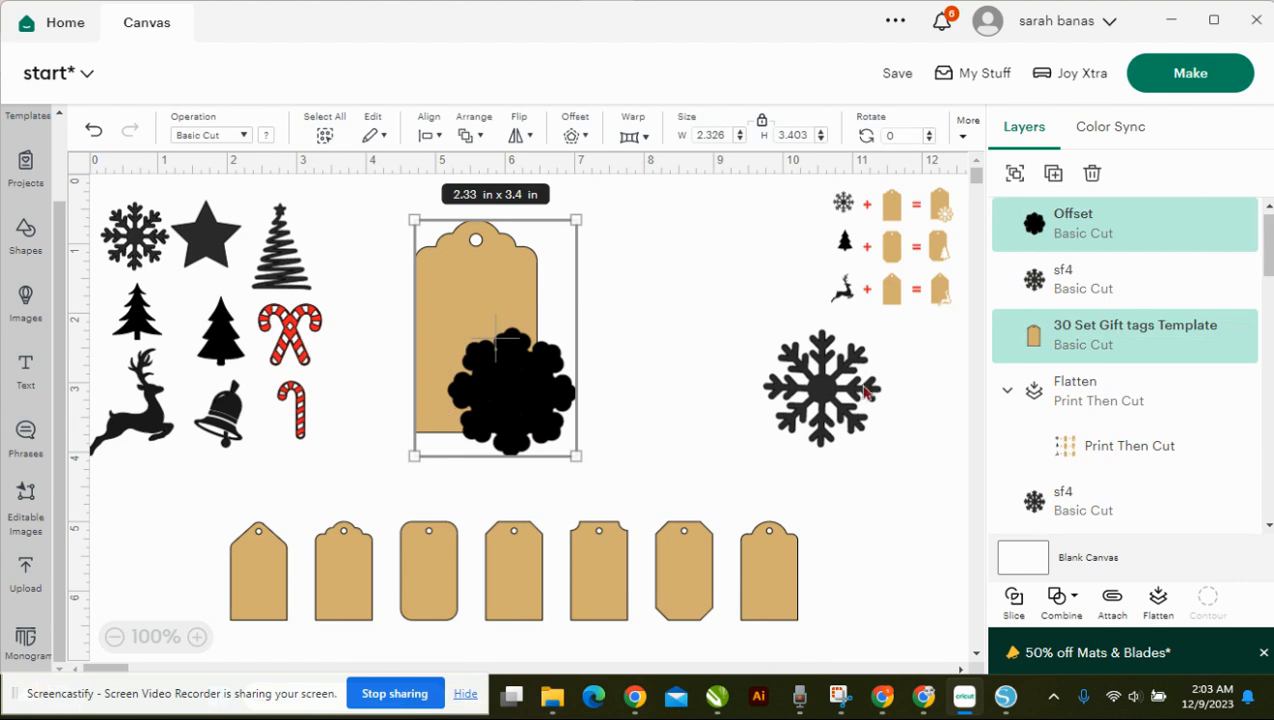
click(1072, 598)
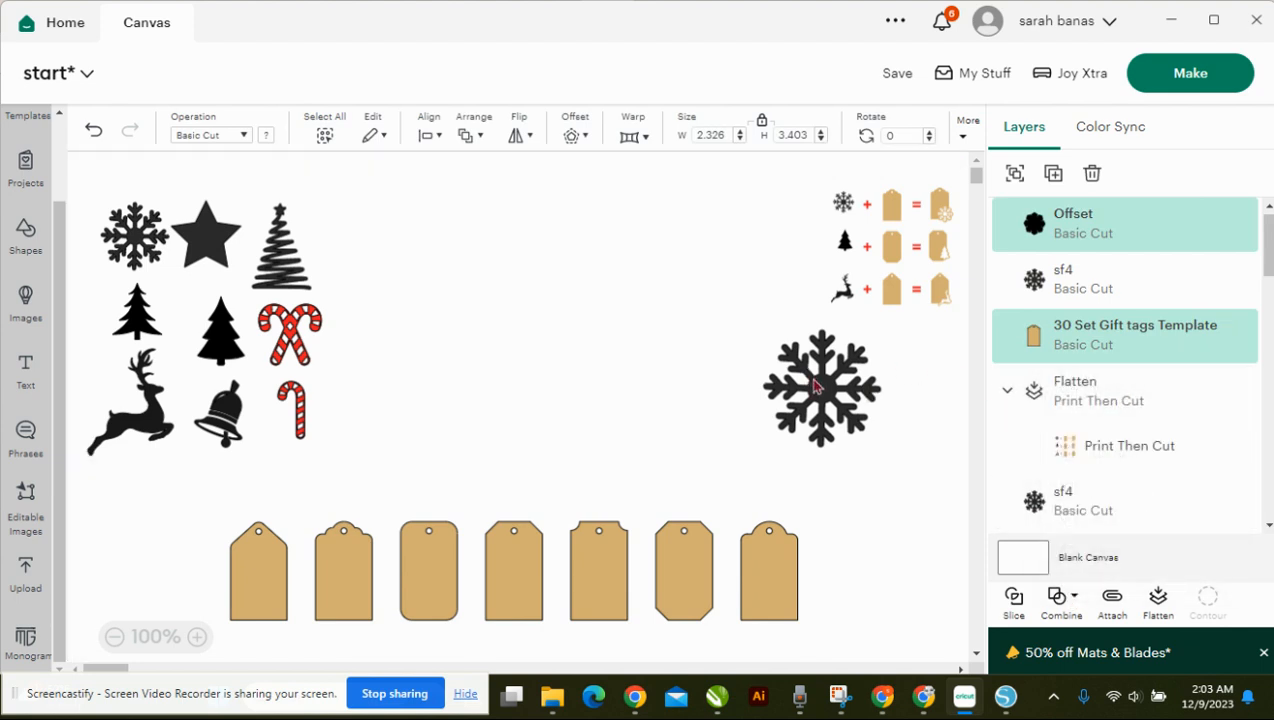
Center the 1.68 in snowflake on the welded tag's snowflake outline and bring it to the front.
drag(823, 390, 510, 393)
right_click(654, 389)
click(673, 385)
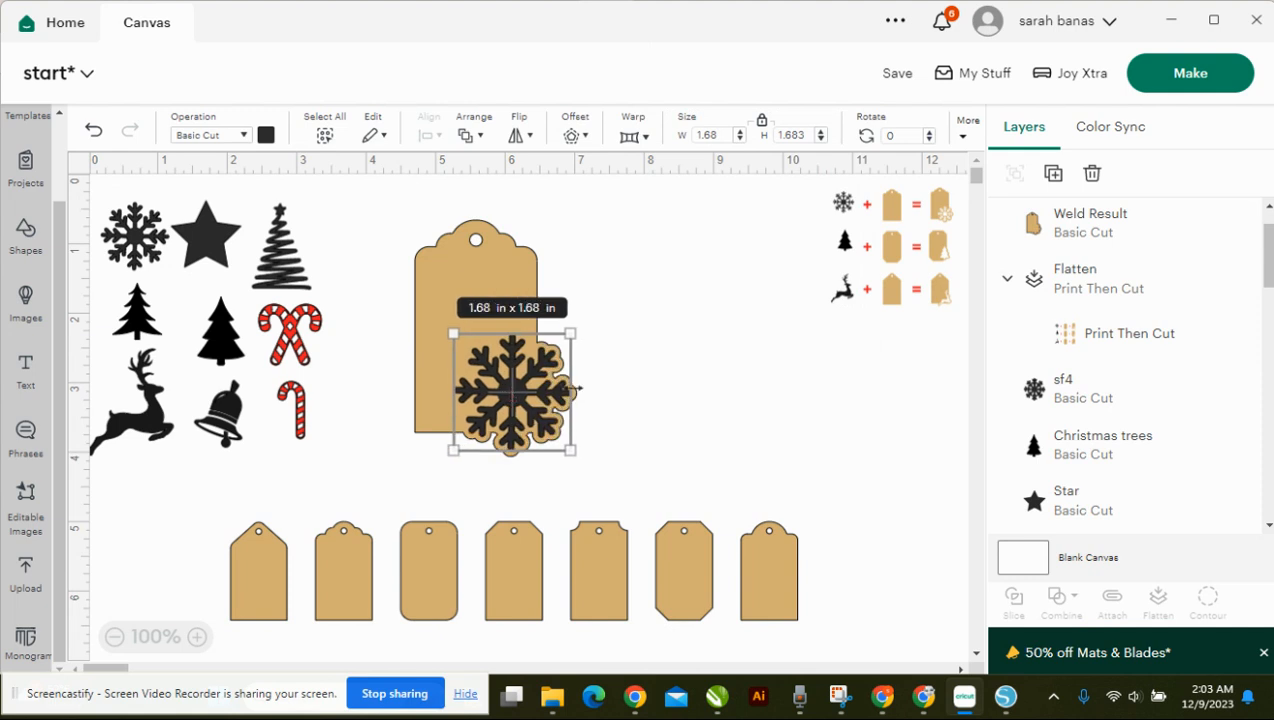
Slice the snowflake out of the welded tag and delete the leftover snowflake pieces once the tag is moved aside.
drag(628, 395, 435, 377)
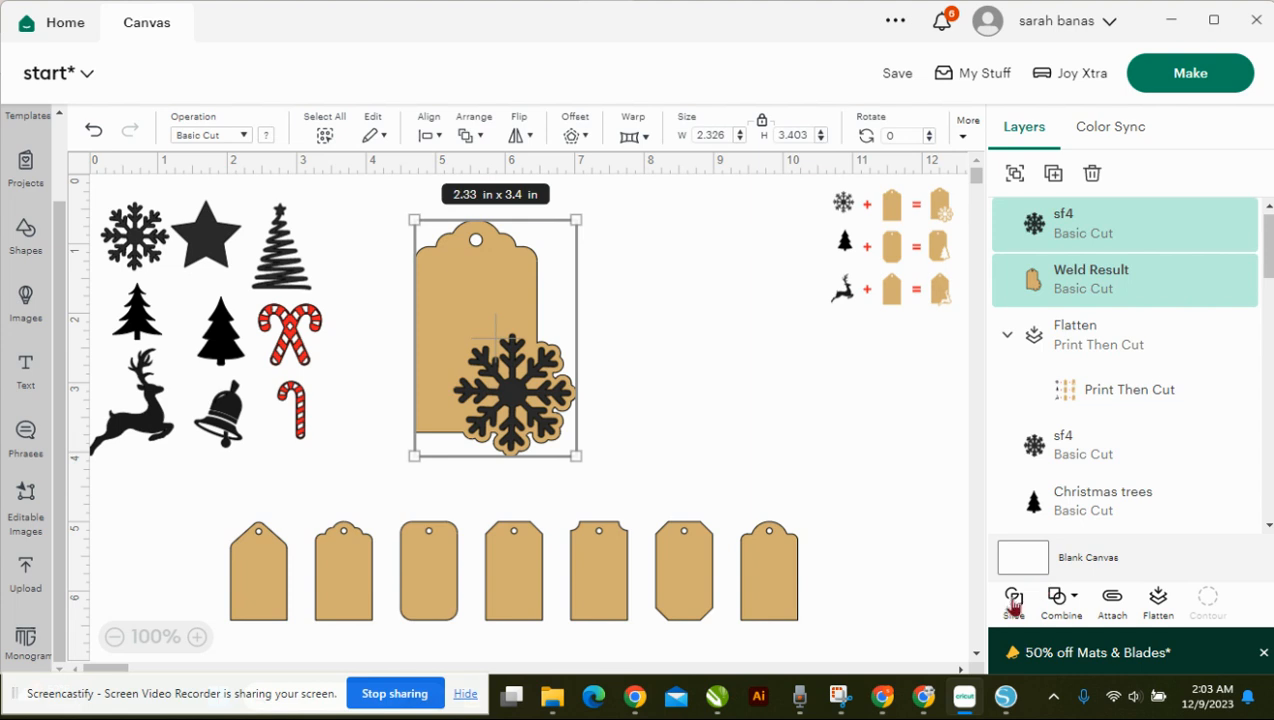
drag(493, 308, 689, 311)
drag(440, 281, 536, 436)
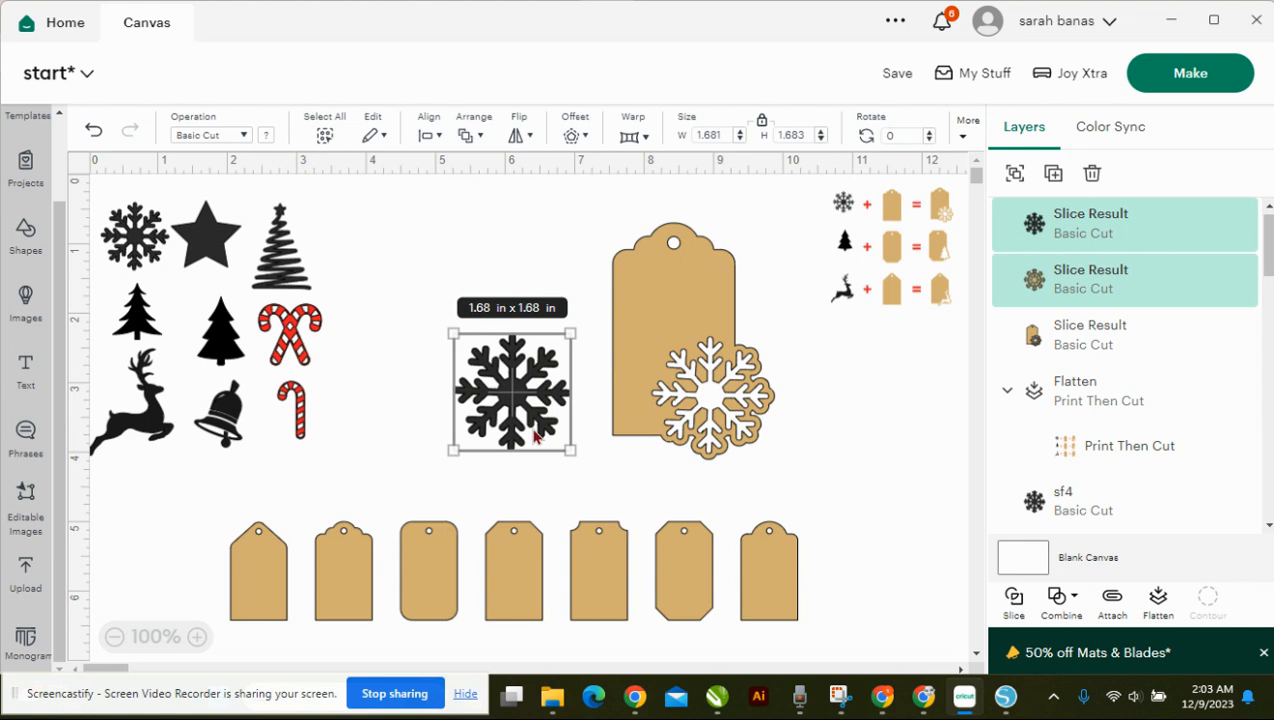
key(Delete)
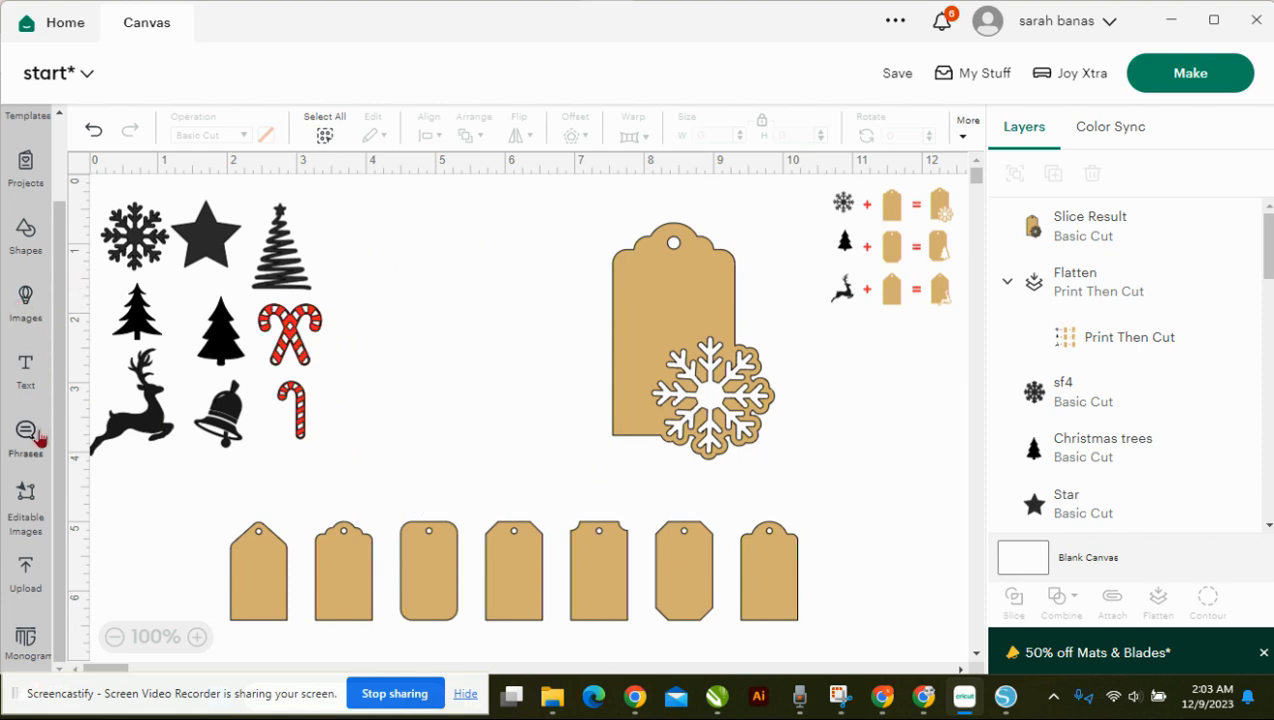
Search the image library for "snowflake" and add the blue-grey snowflake with ring-tipped arms to the canvas.
click(27, 305)
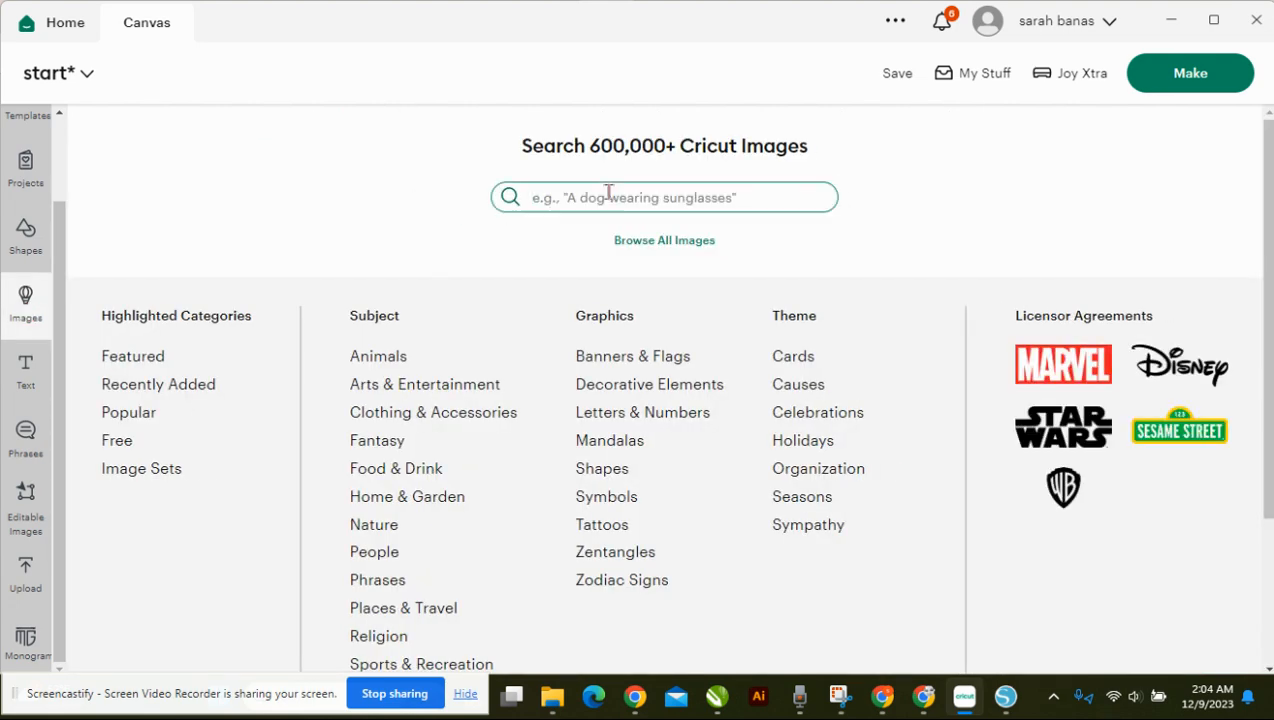
text(snowflake)
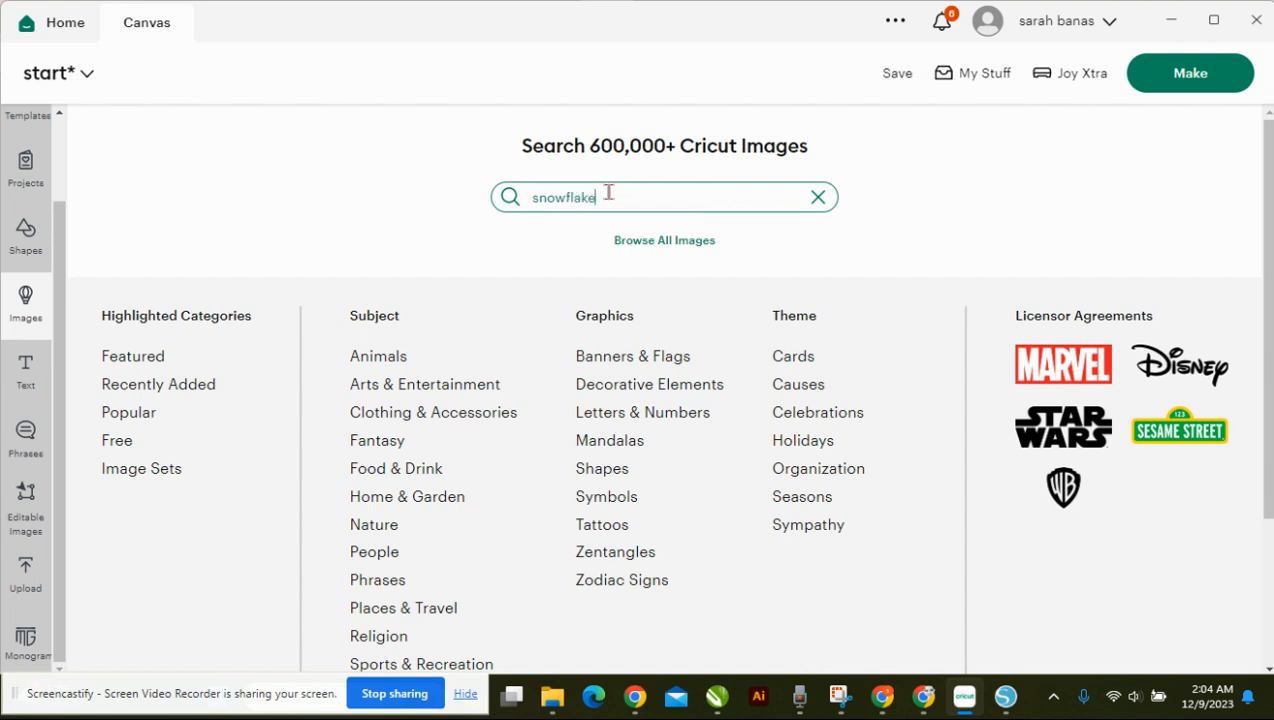
key(Return)
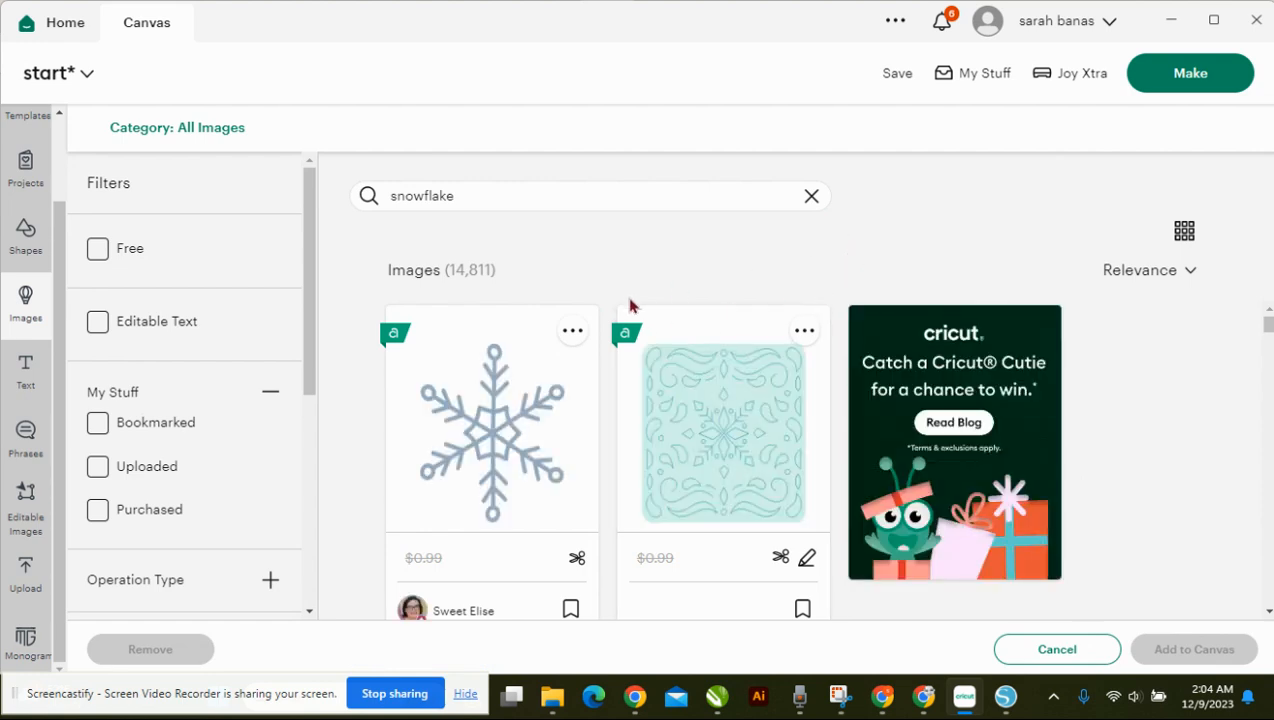
click(500, 440)
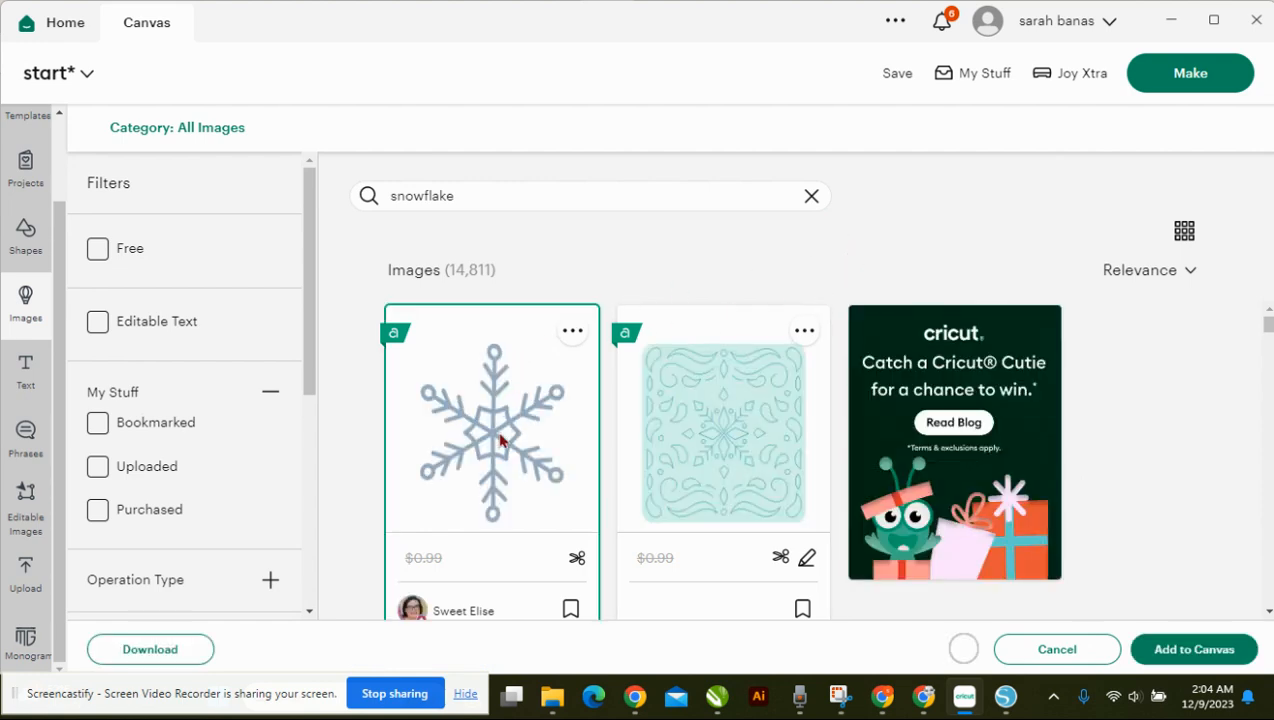
click(1167, 652)
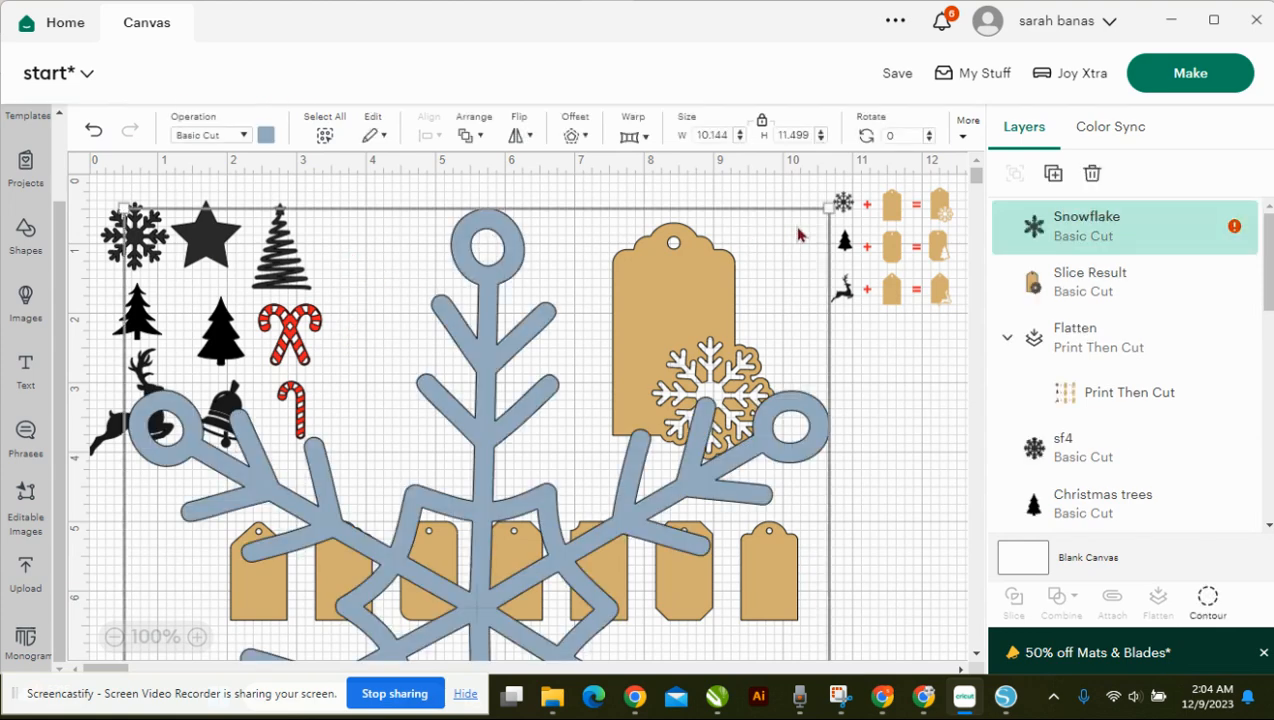
Shrink the added snowflake to about 1.75 by 1.99 in and move the finished snowflake tag to the canvas's far right.
drag(826, 206, 598, 469)
drag(404, 541, 632, 245)
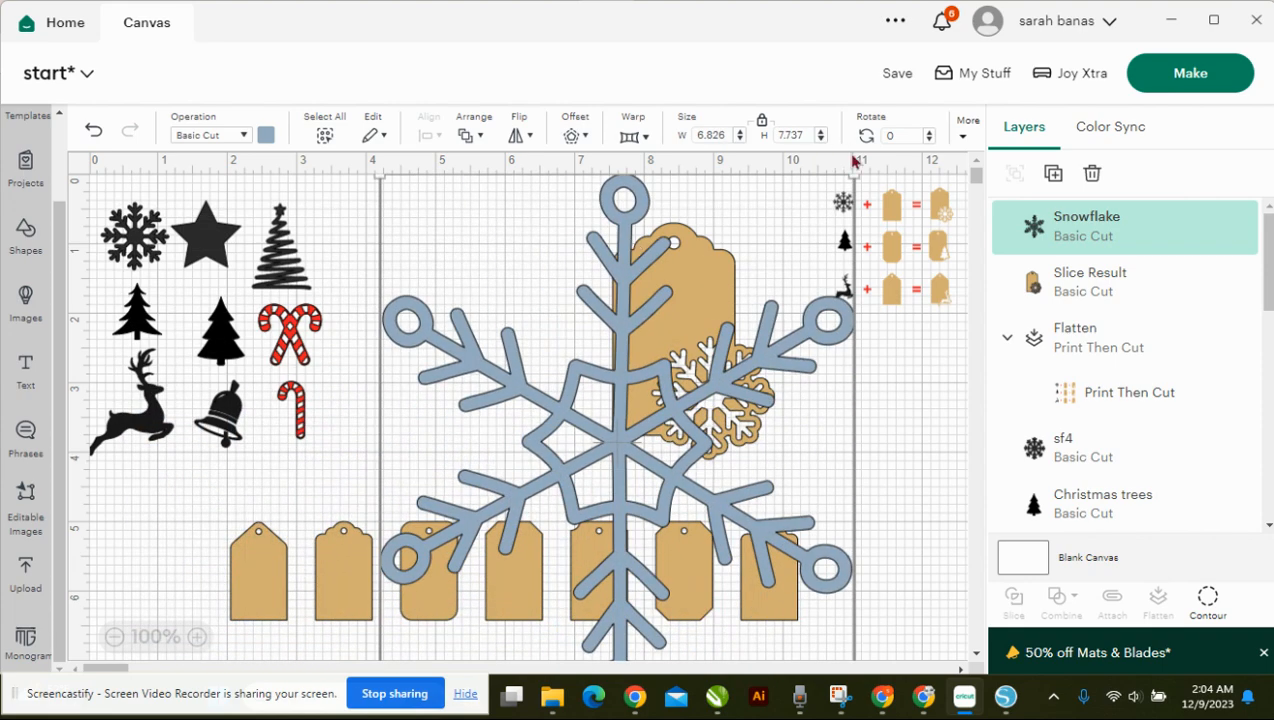
drag(381, 178, 527, 403)
click(913, 456)
drag(686, 345, 985, 455)
Duplicate the small scalloped tag, place the copy in the open canvas area and enlarge it to about 1.62 by 2.82 in.
click(320, 569)
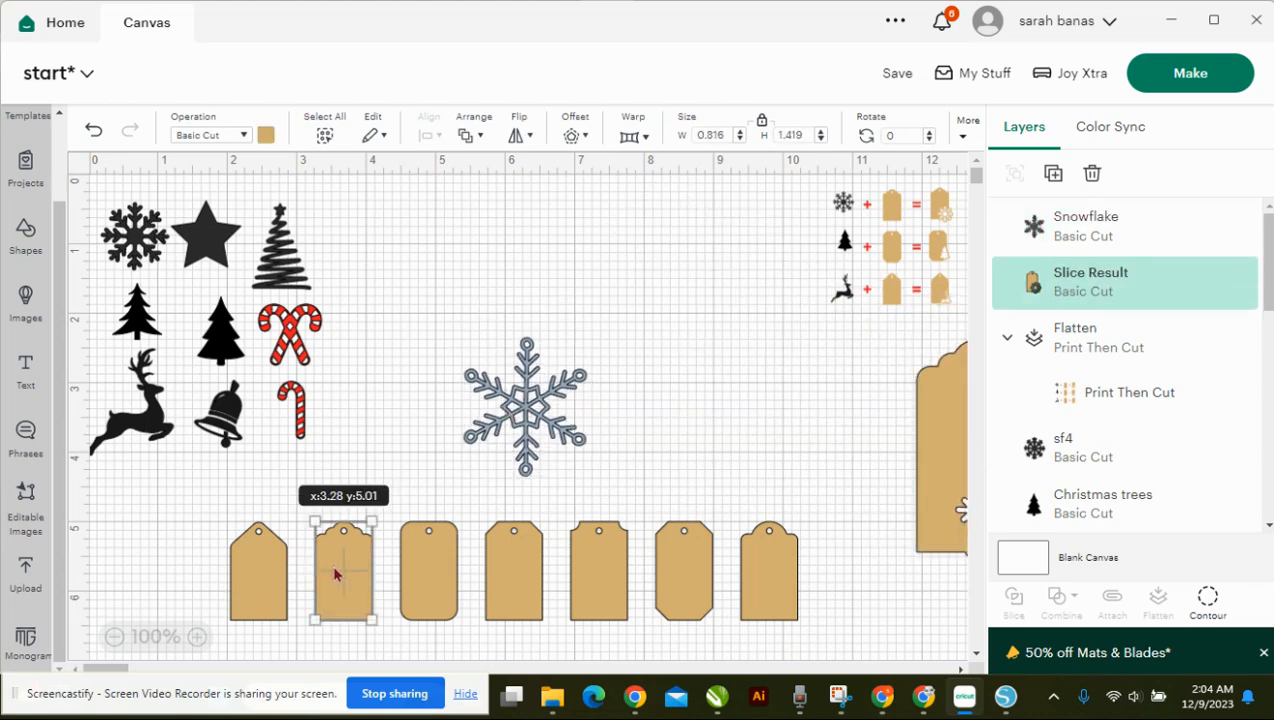
click(1054, 175)
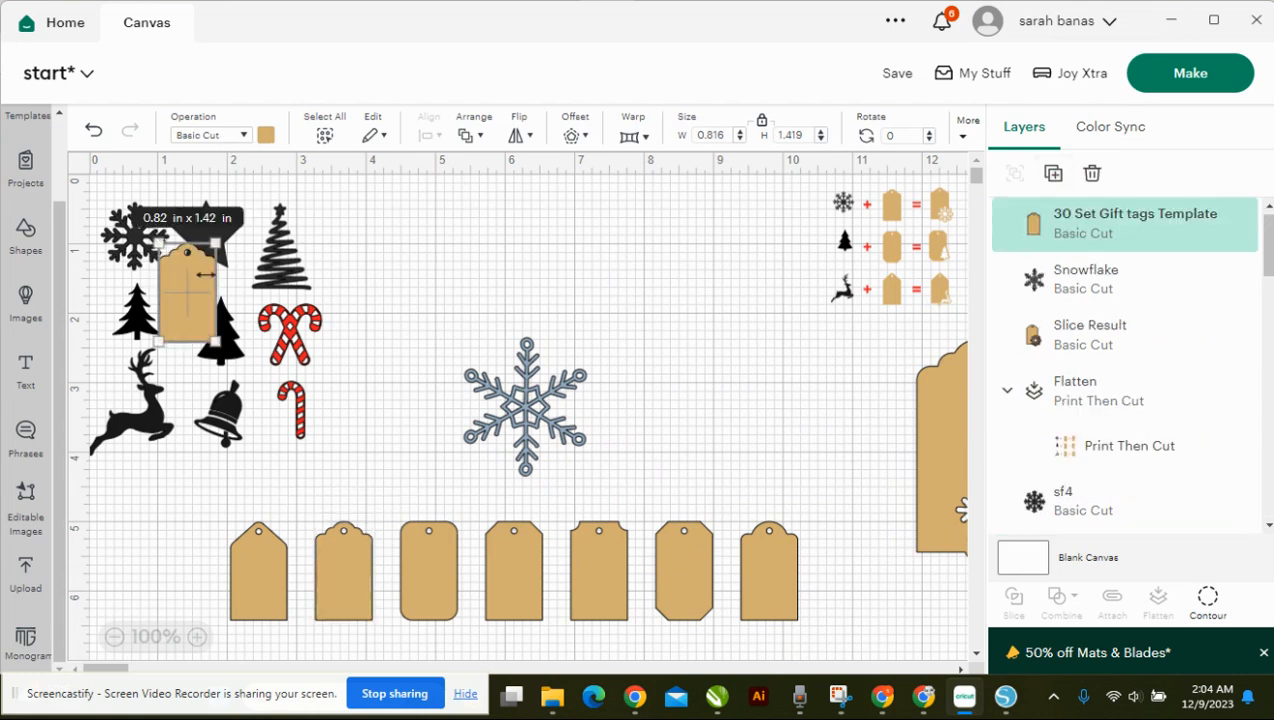
drag(199, 294, 482, 286)
drag(502, 329, 562, 431)
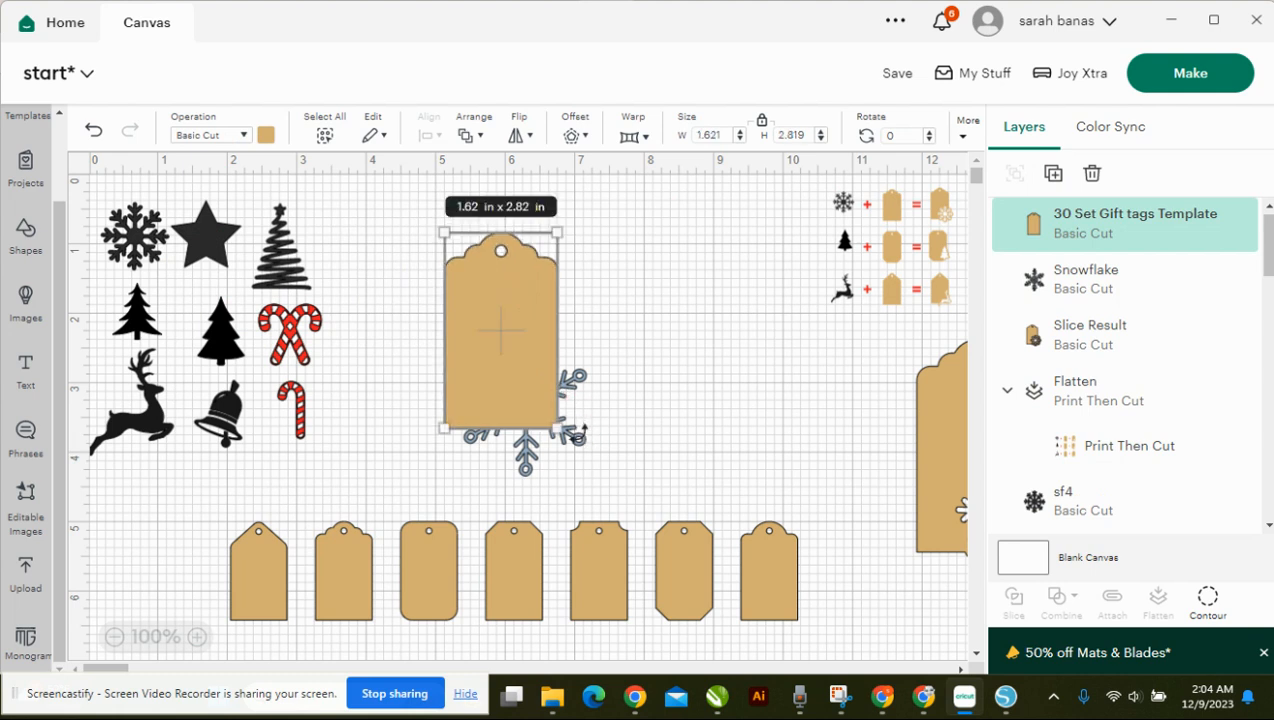
Move the blue-grey snowflake to the right of the enlarged tag and shrink it to about 1.33 by 1.5 in.
click(527, 482)
drag(527, 469, 699, 424)
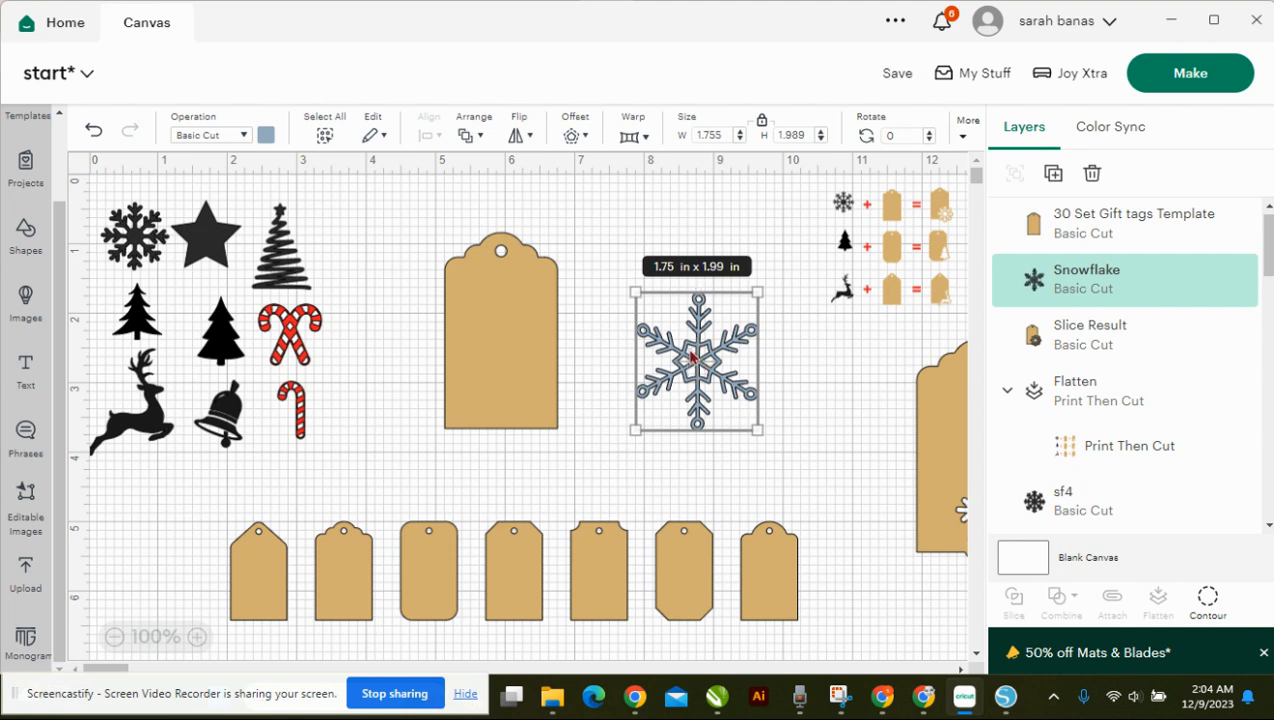
drag(755, 425, 728, 396)
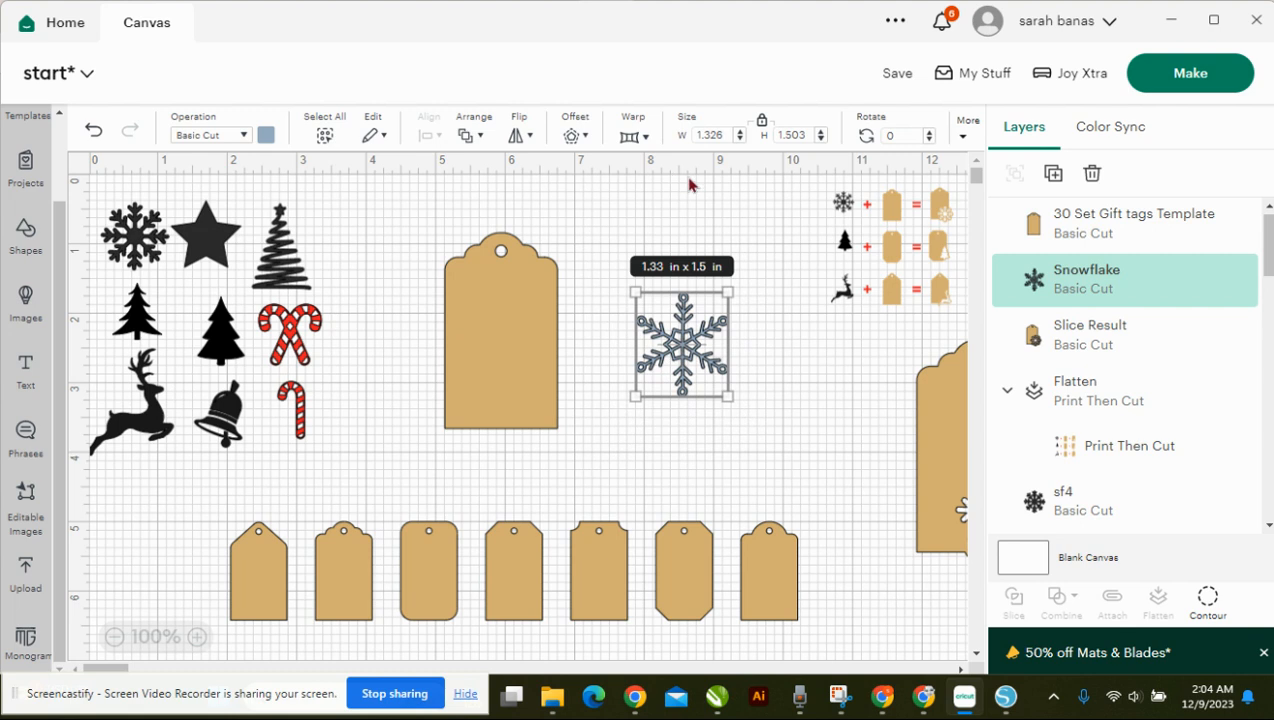
Create a 0.083 in rounded offset around the blue-grey snowflake and move the snowflake off it.
click(571, 135)
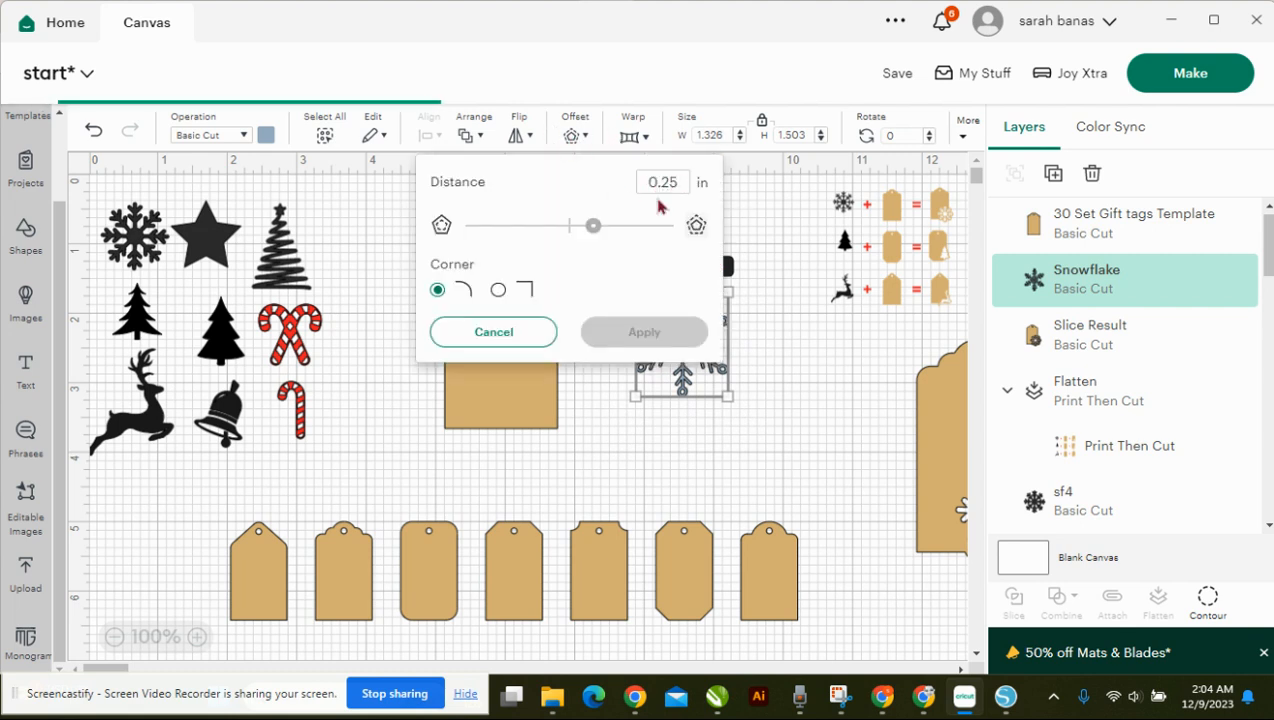
drag(593, 226, 577, 226)
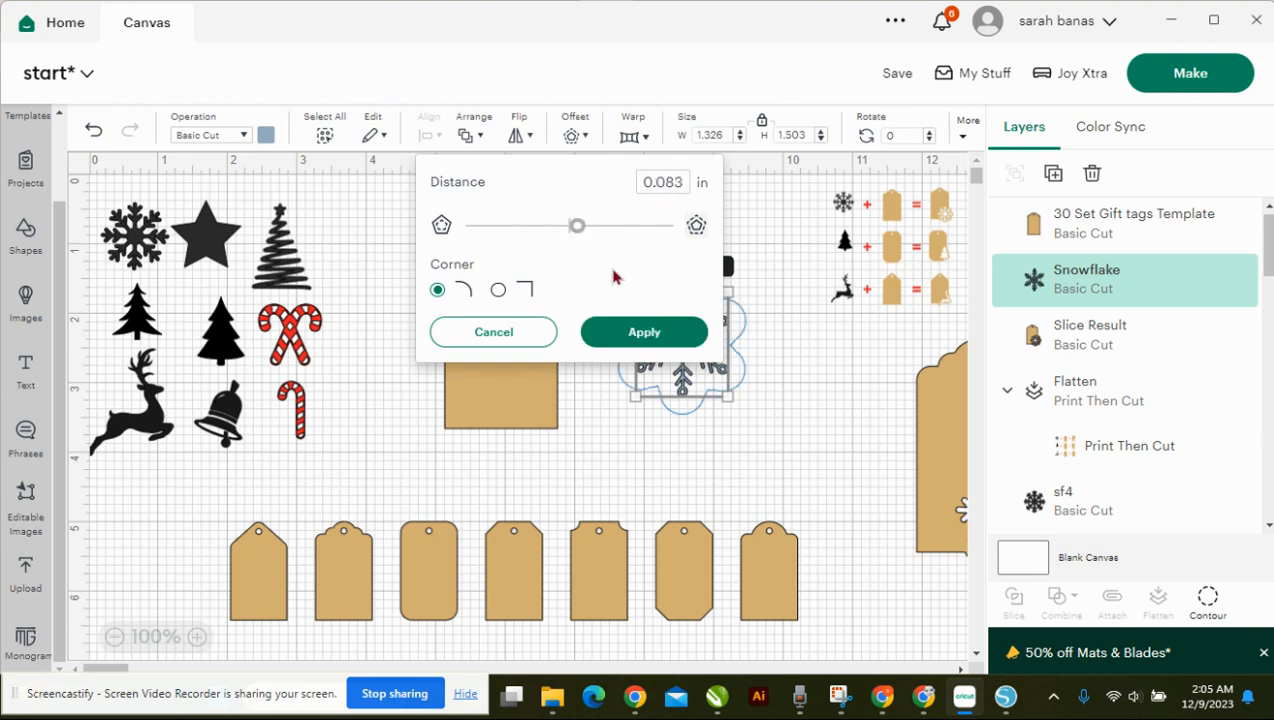
click(631, 332)
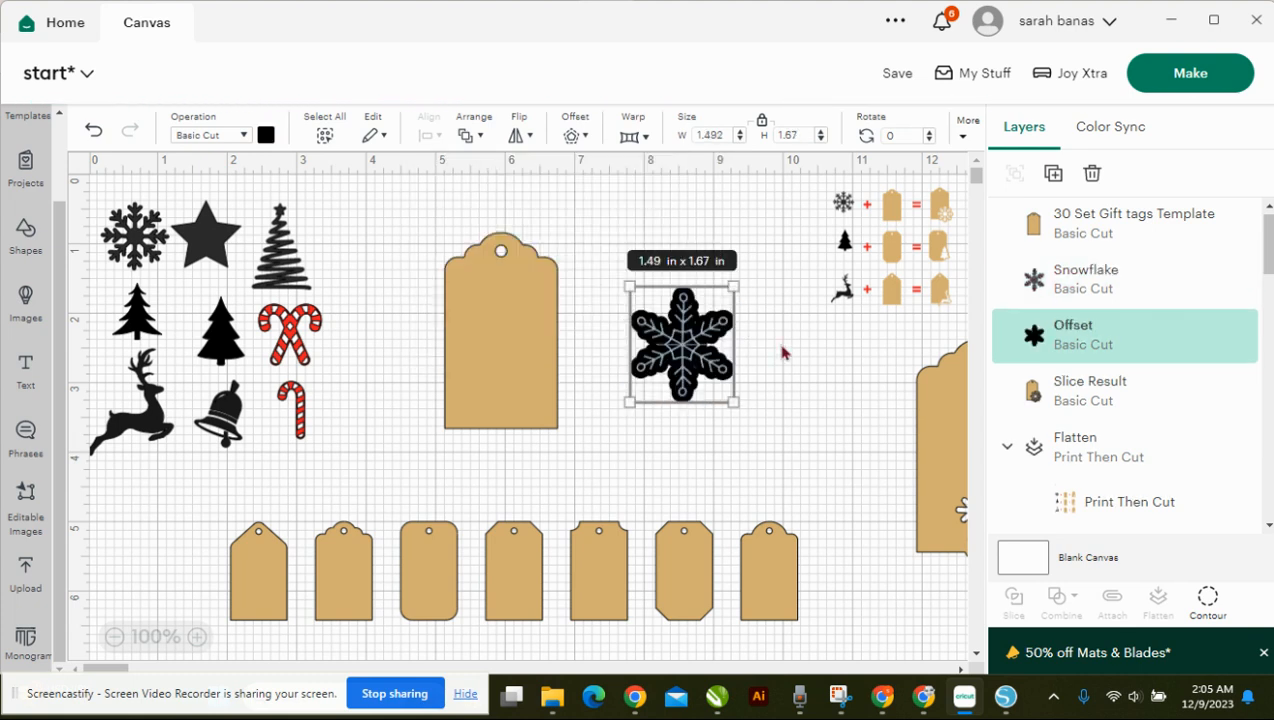
click(784, 352)
drag(697, 345, 772, 364)
Bring the new snowflake offset to the front and position it over the enlarged tag copy's lower right corner.
drag(646, 362, 570, 381)
right_click(569, 381)
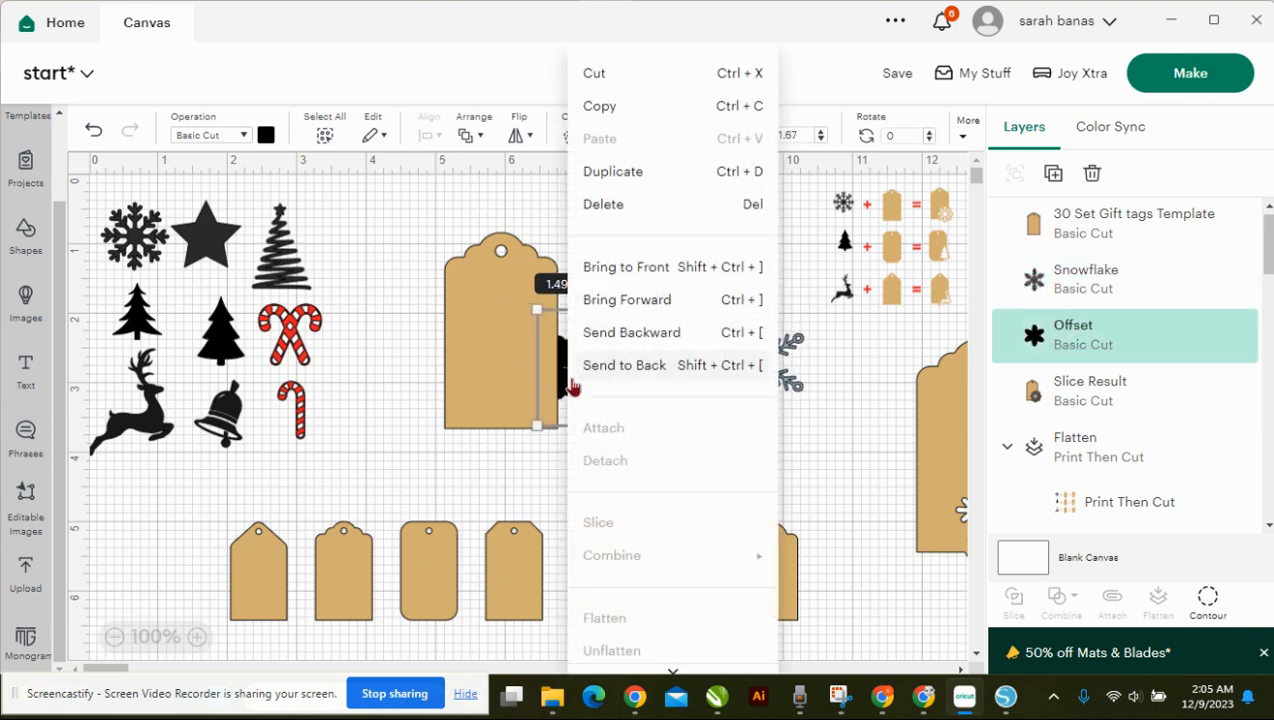
click(600, 266)
drag(585, 372, 522, 405)
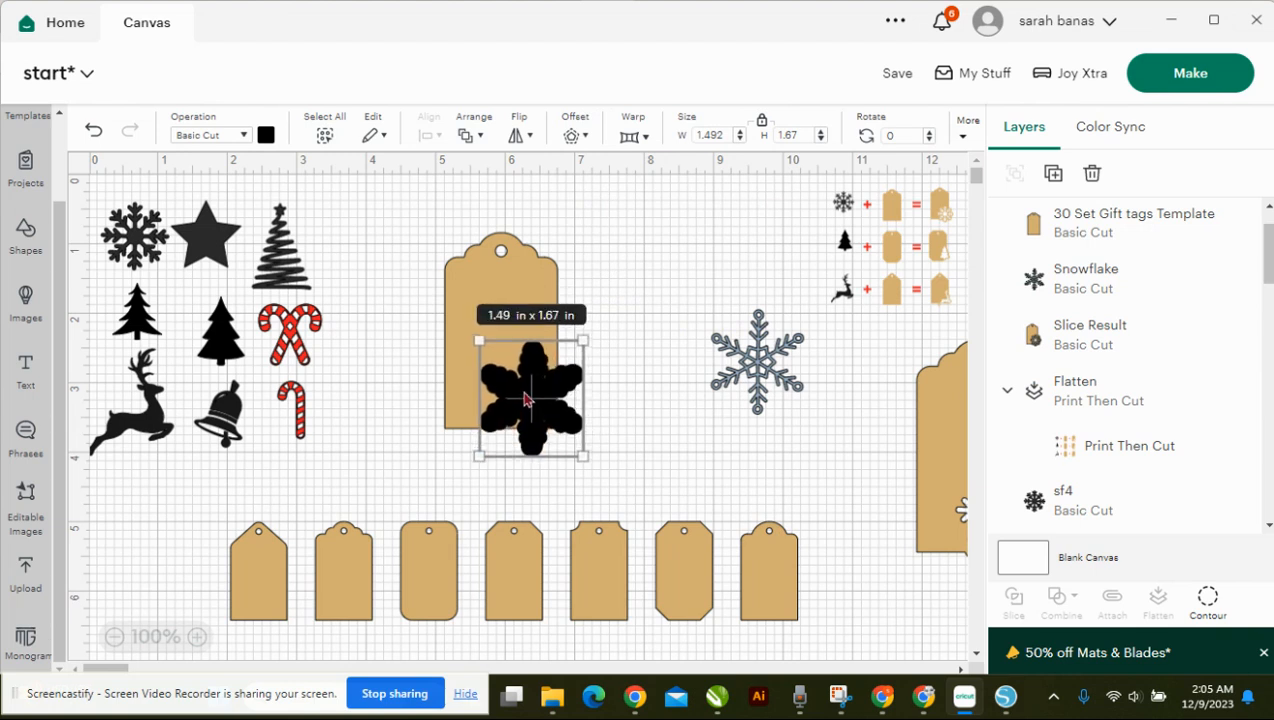
Weld the blue-grey snowflake's offset to the enlarged tag copy.
drag(612, 250, 490, 440)
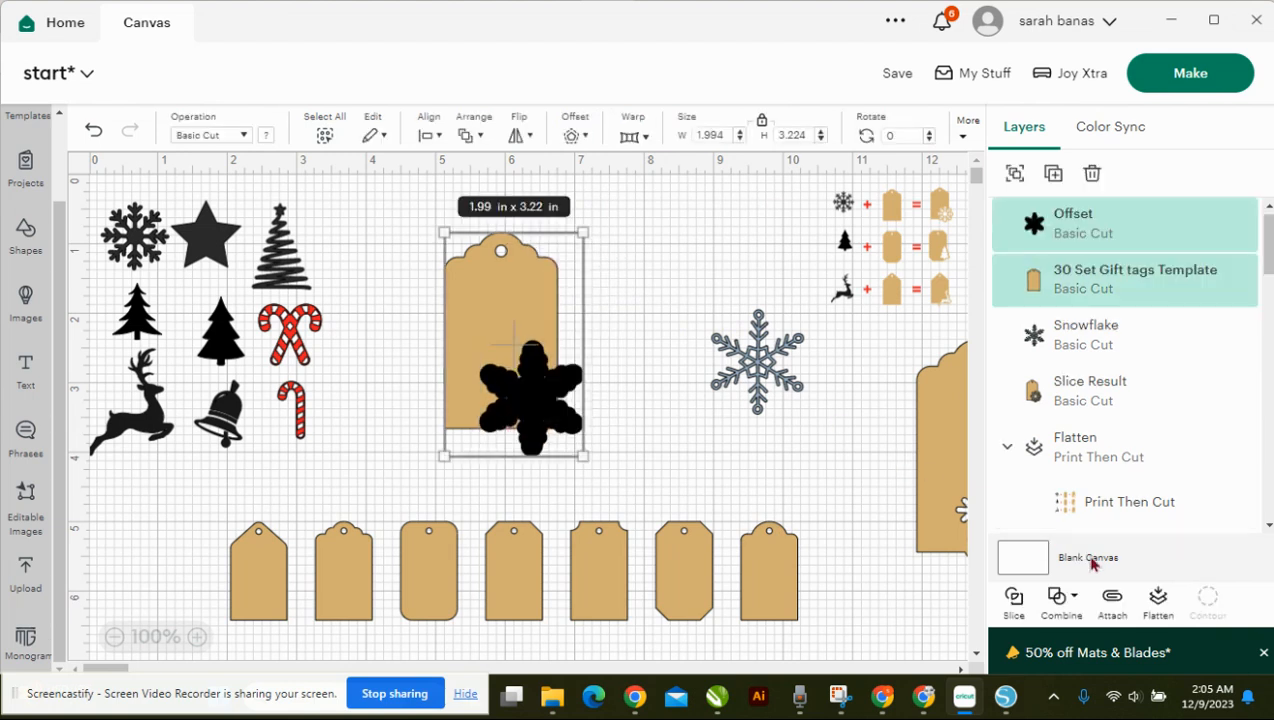
click(1060, 600)
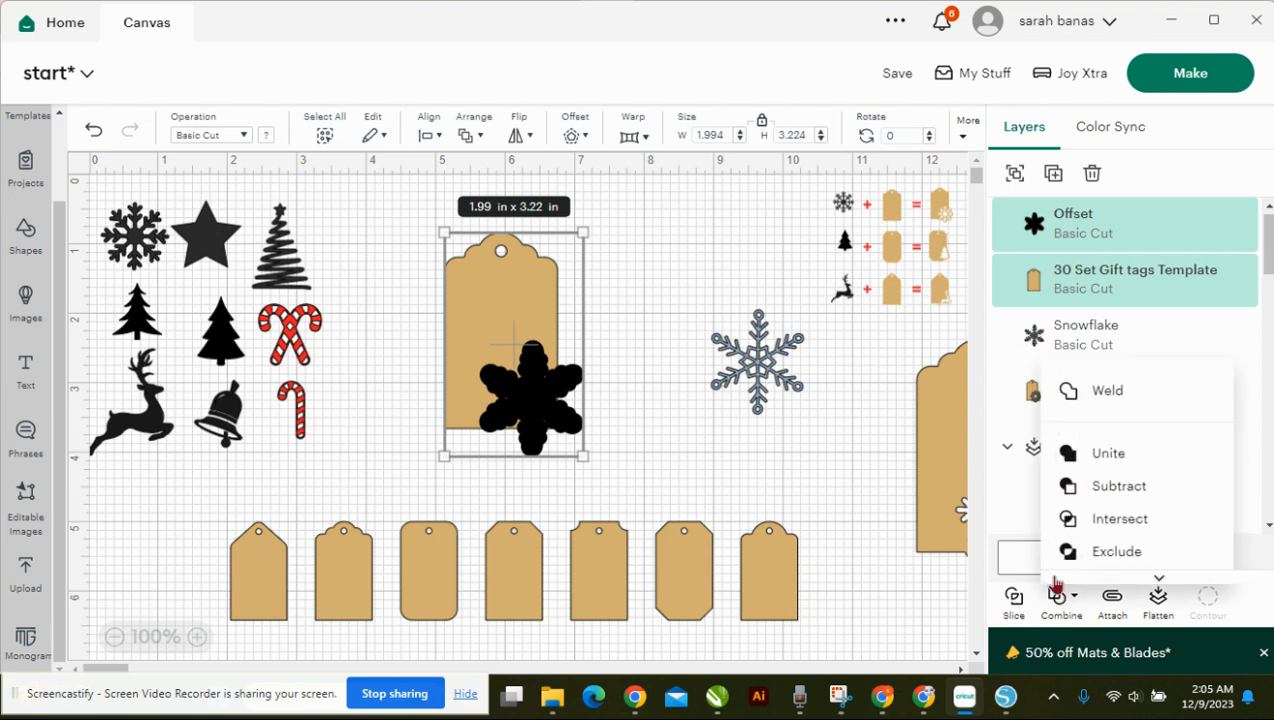
click(1110, 396)
click(752, 444)
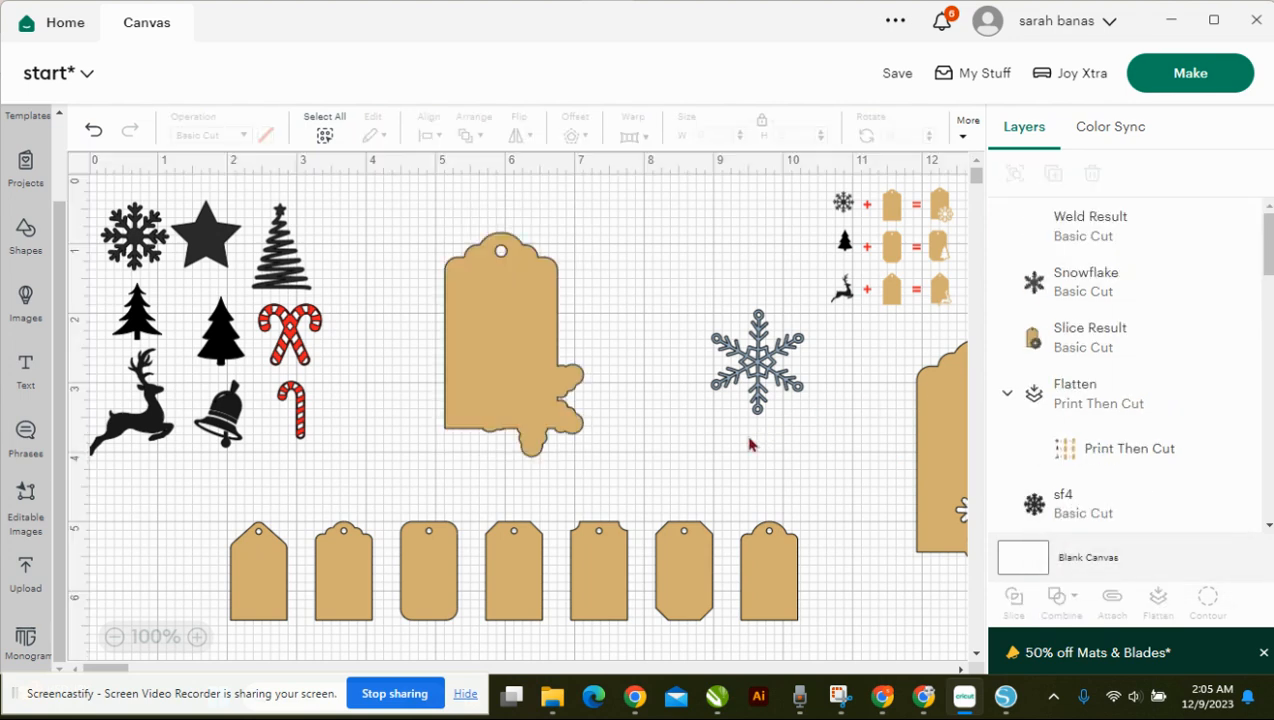
Fit the blue-grey snowflake inside the snowflake-shaped edge of the welded tag and slice it out of the tag.
drag(765, 372, 525, 415)
right_click(636, 383)
click(636, 383)
click(677, 348)
drag(677, 350, 518, 414)
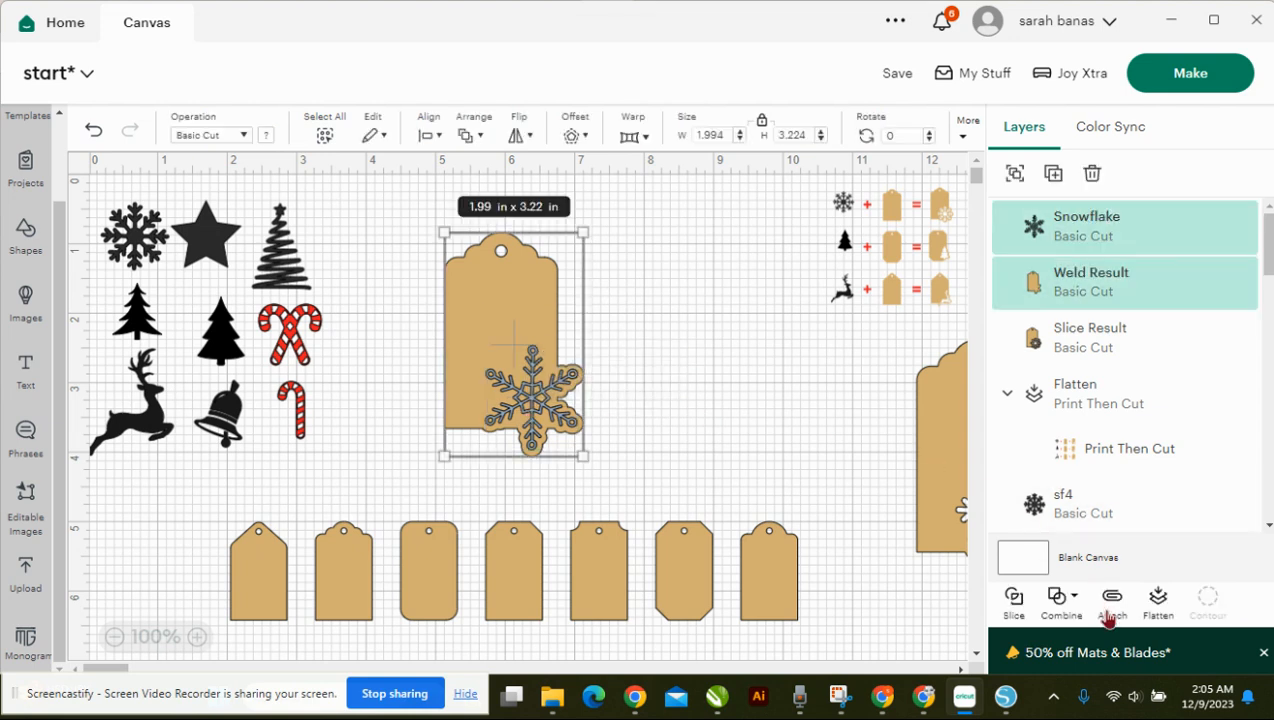
click(1015, 598)
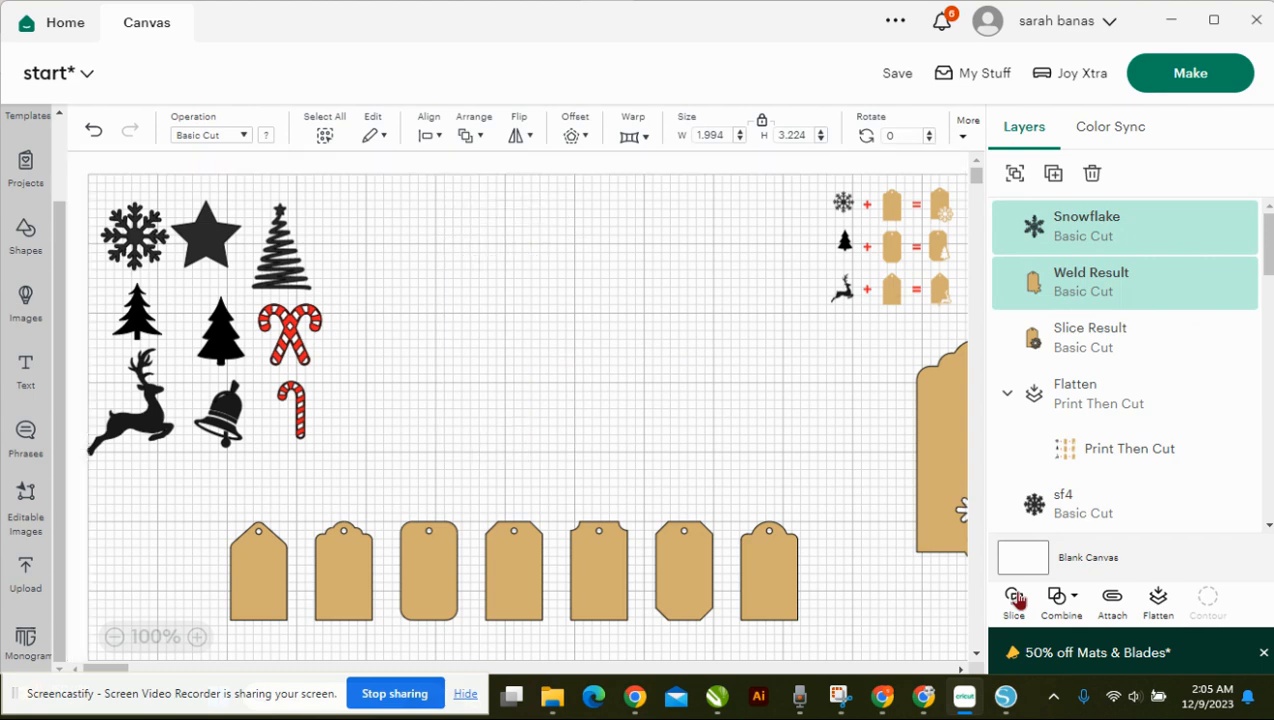
Separate the sliced tag from the leftover snowflake pieces and delete those pieces.
click(540, 311)
drag(540, 311, 745, 320)
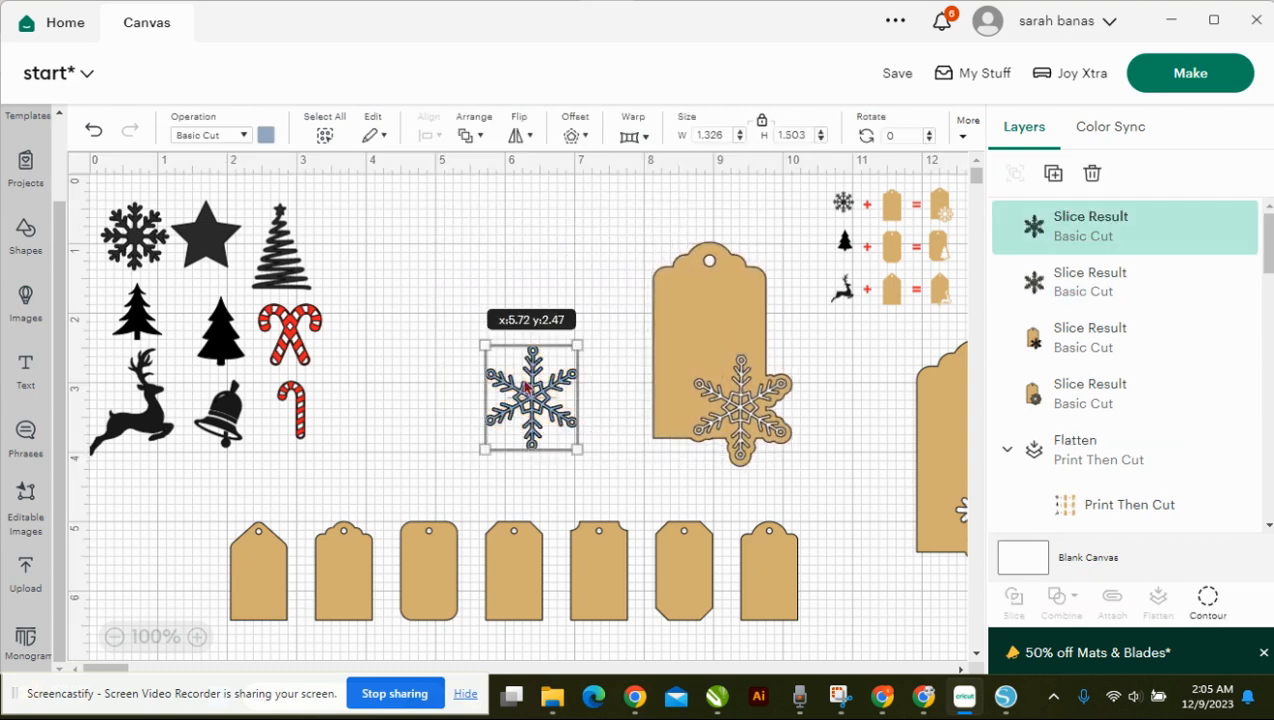
drag(538, 372, 511, 289)
click(447, 229)
drag(447, 229, 540, 437)
key(Delete)
Enlarge the snowflake cut-out tag to about 2.99 by 4.83 in and place it above the row of tag templates.
click(730, 362)
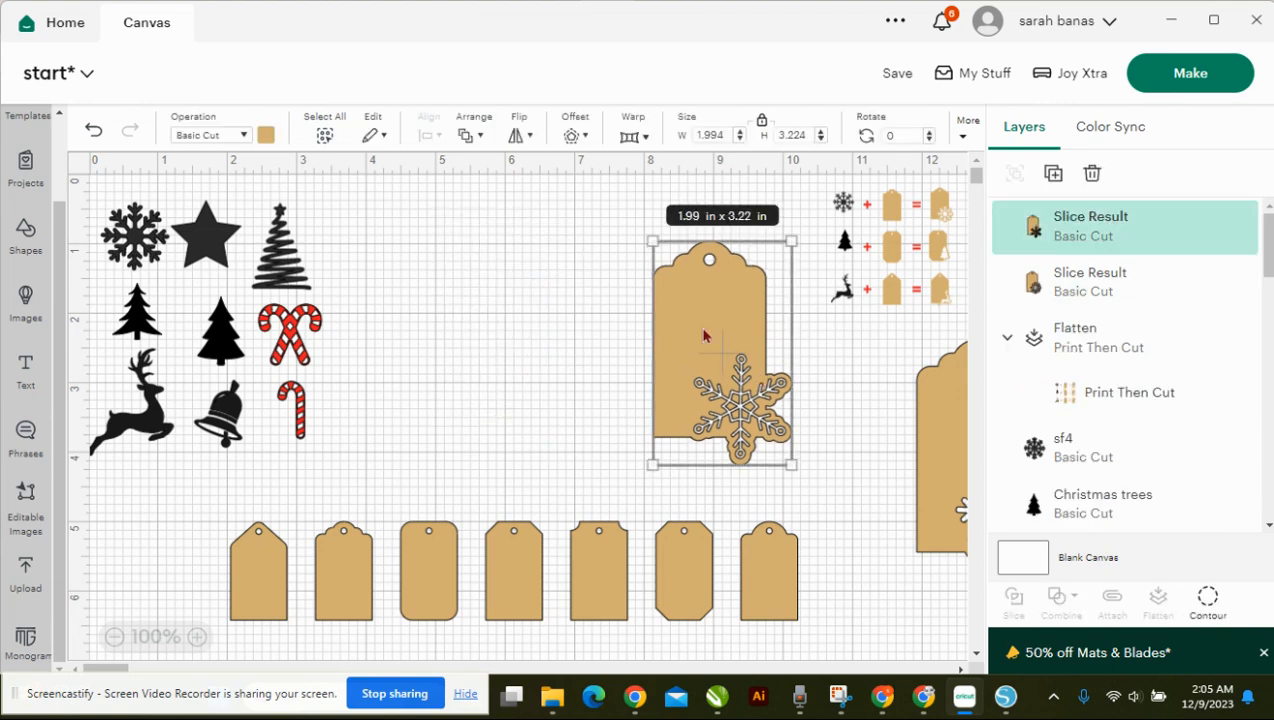
drag(651, 241, 503, 176)
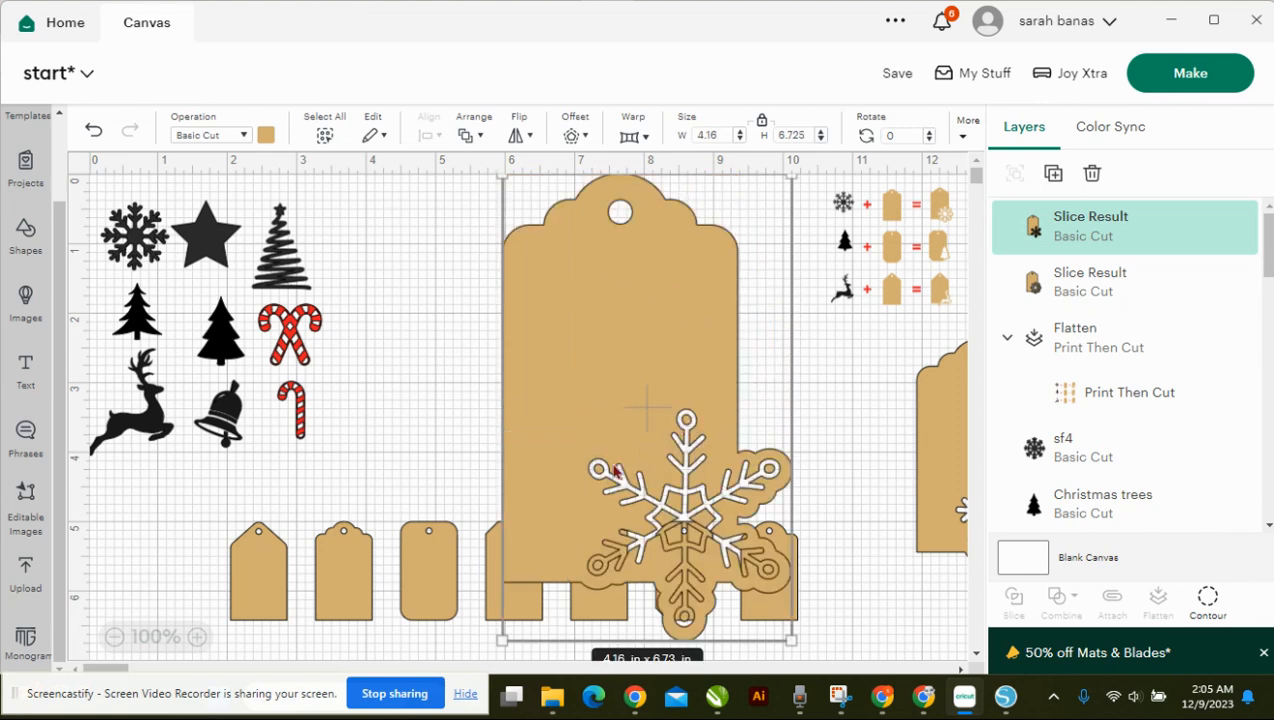
drag(612, 405, 563, 405)
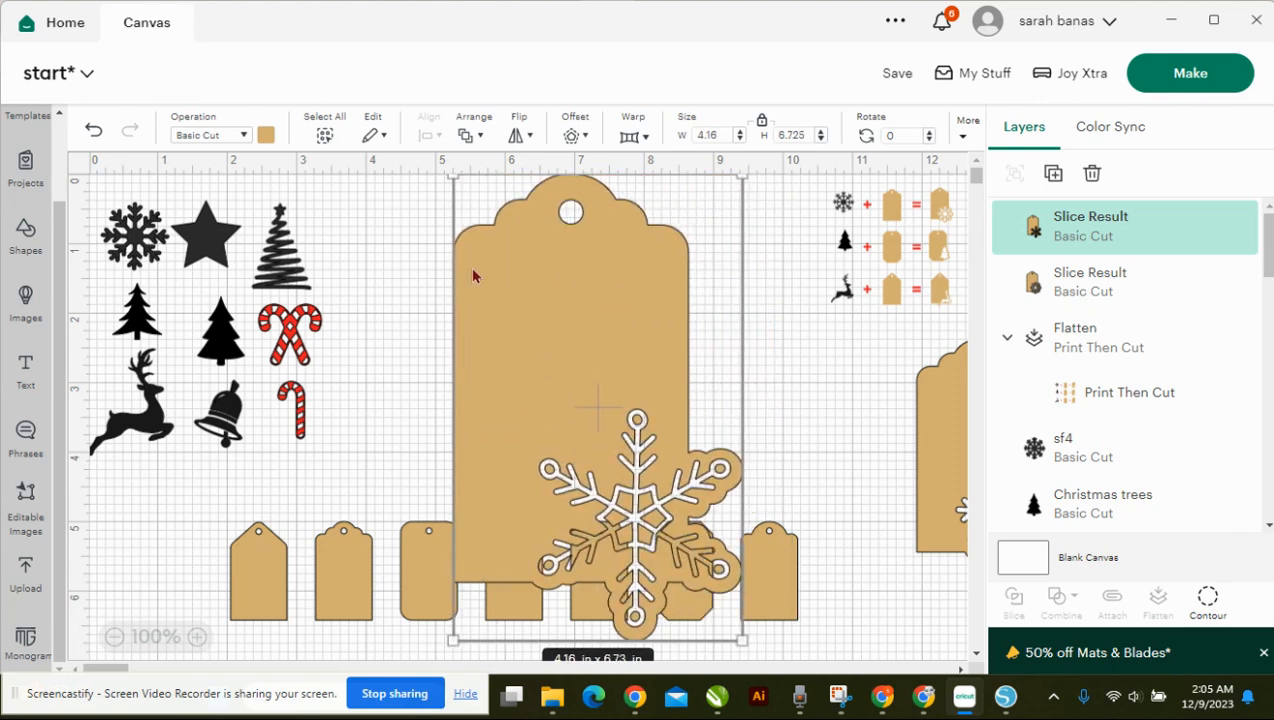
drag(512, 272, 513, 304)
drag(446, 194, 503, 276)
drag(604, 455, 541, 290)
drag(679, 566, 643, 509)
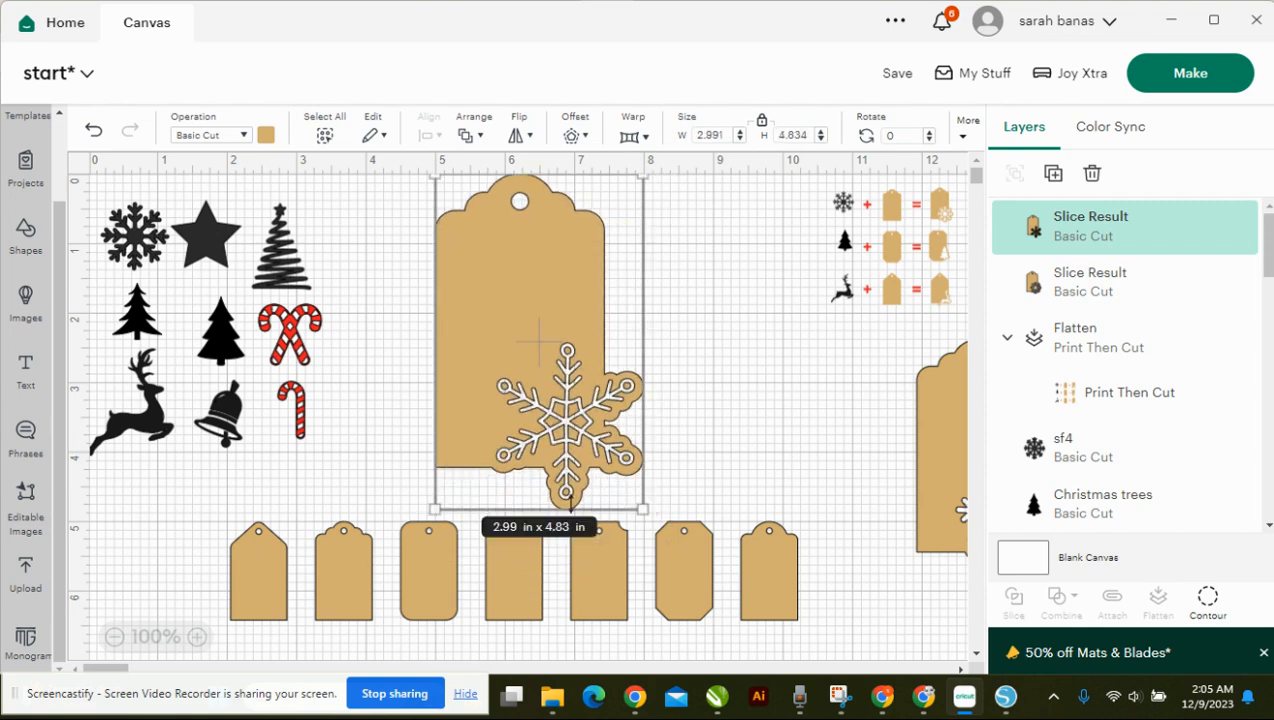
click(712, 483)
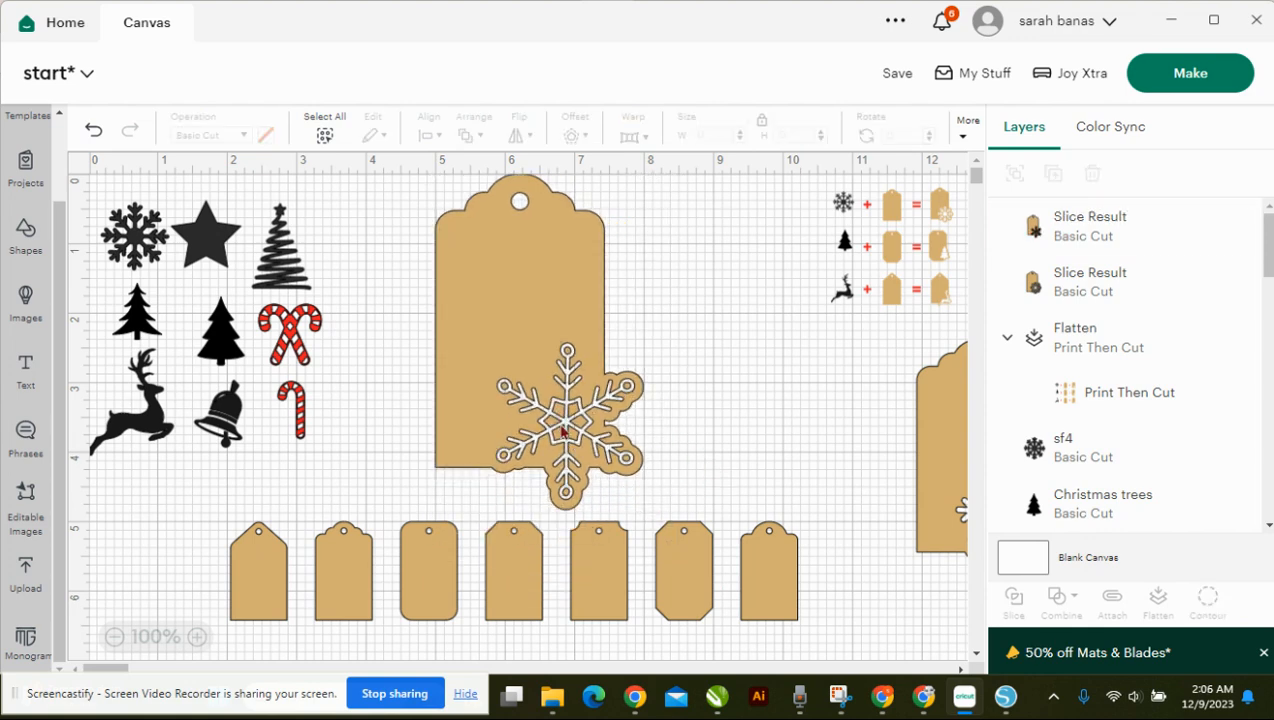
Hide the snowflake cut-out, its centre facets and most of its tip circles in the enlarged tag with Contour.
click(555, 308)
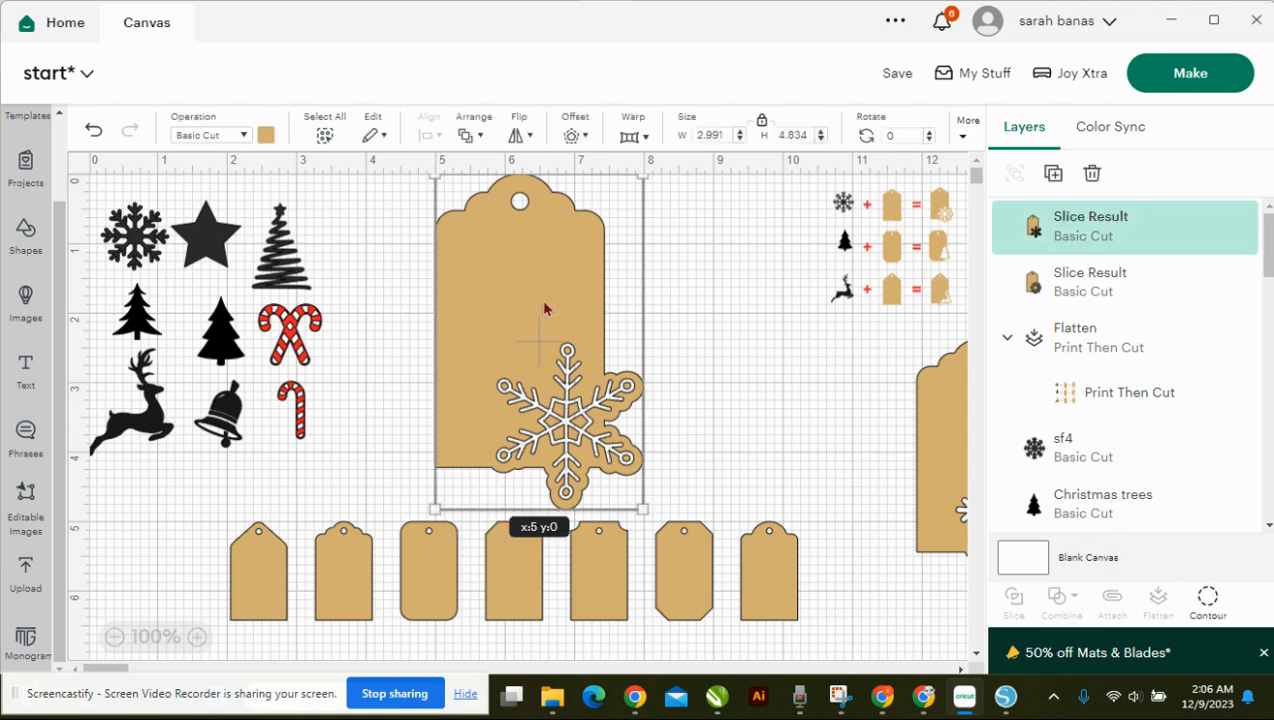
click(1208, 598)
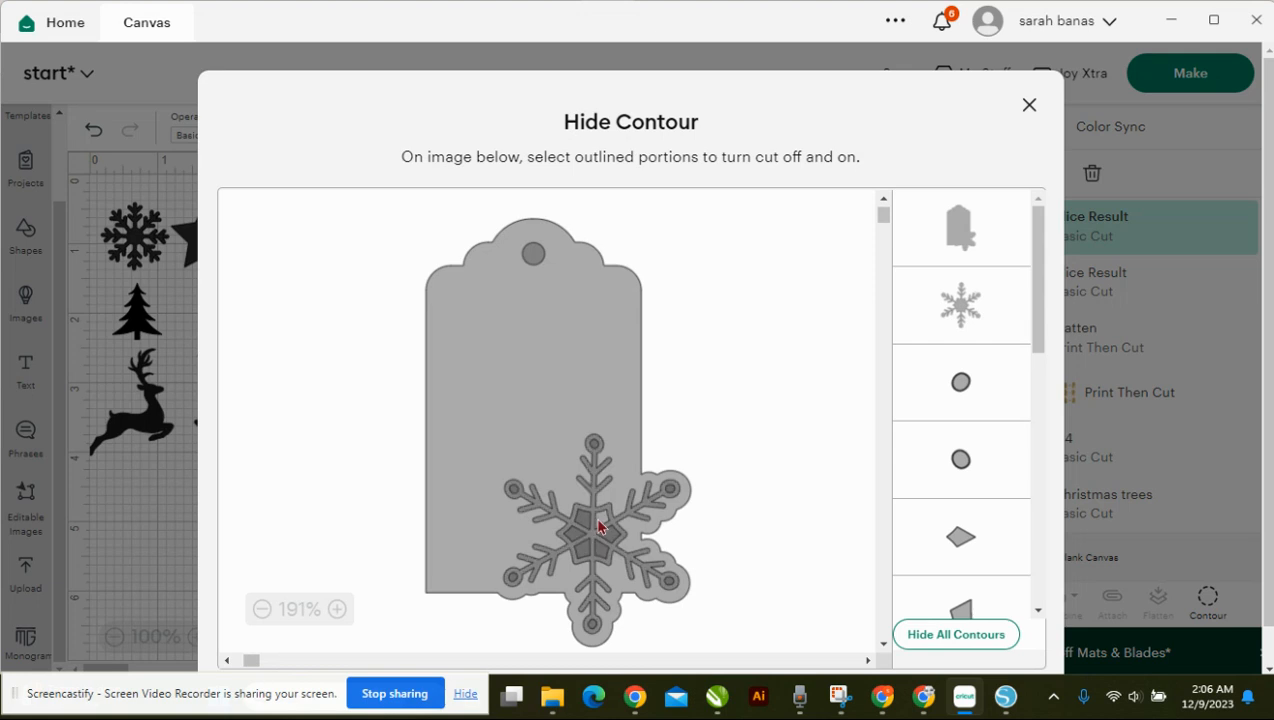
click(578, 541)
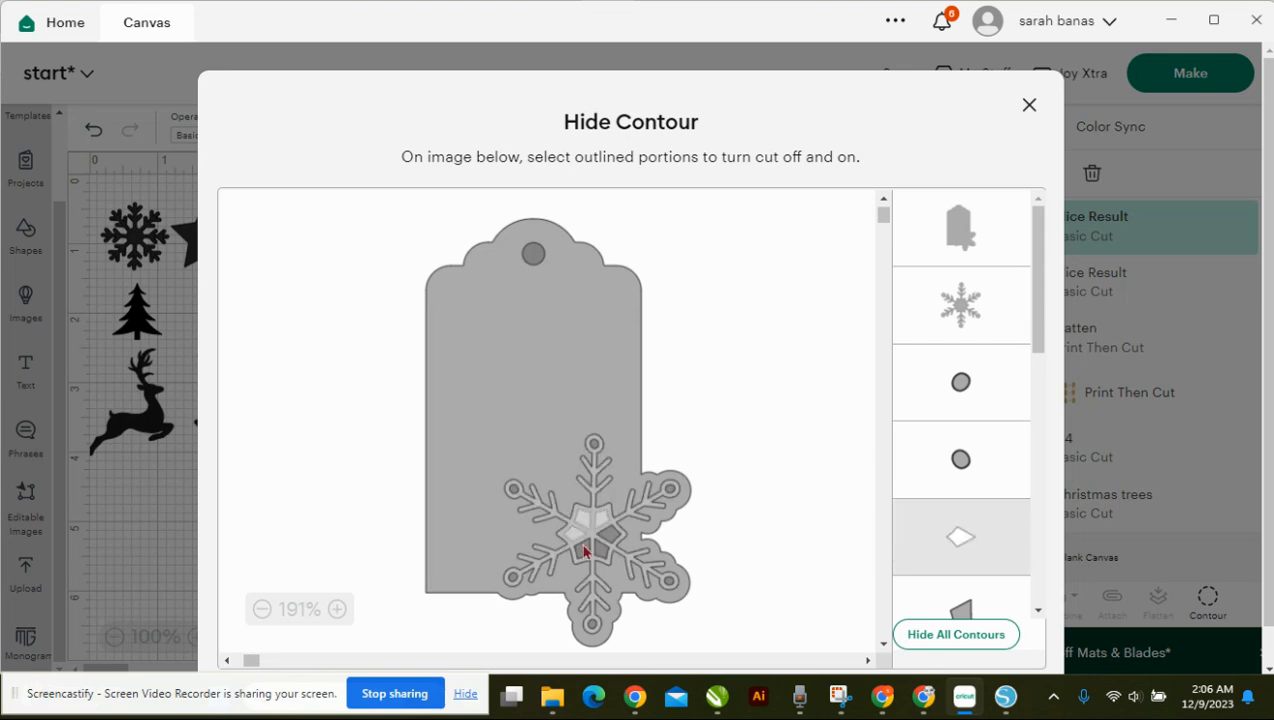
click(603, 553)
click(609, 538)
click(583, 545)
click(514, 580)
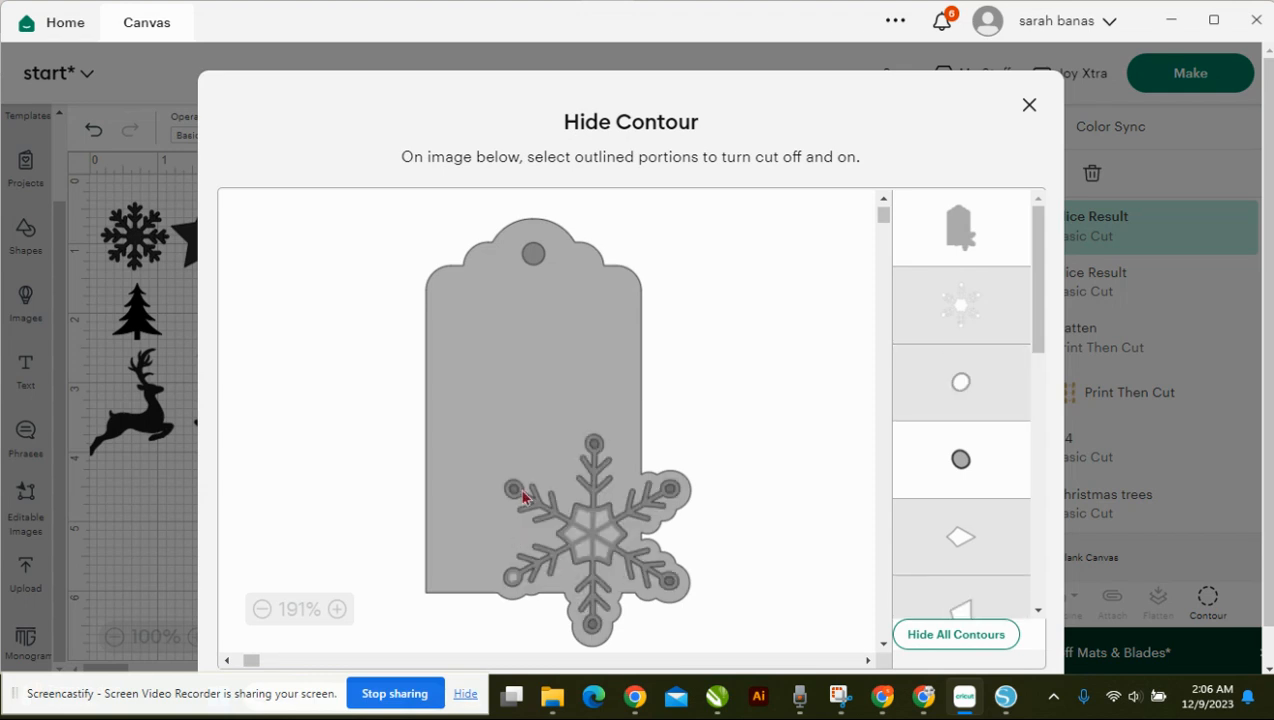
click(515, 492)
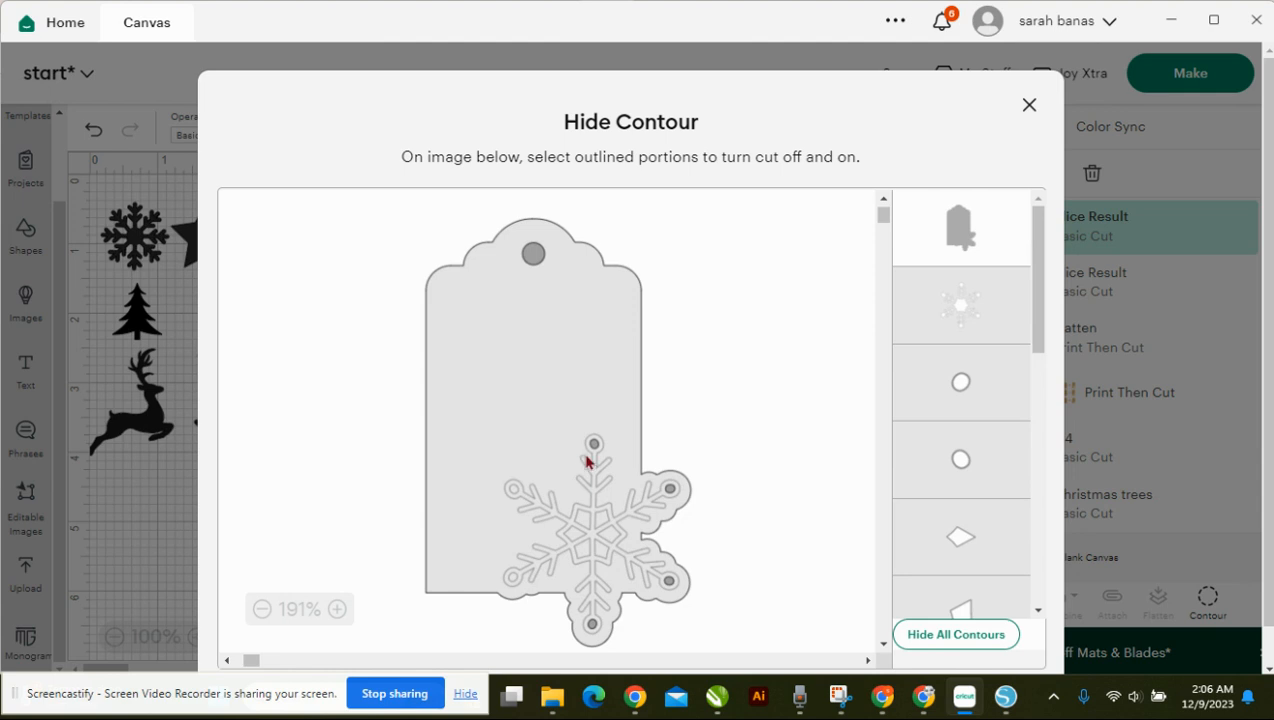
click(594, 448)
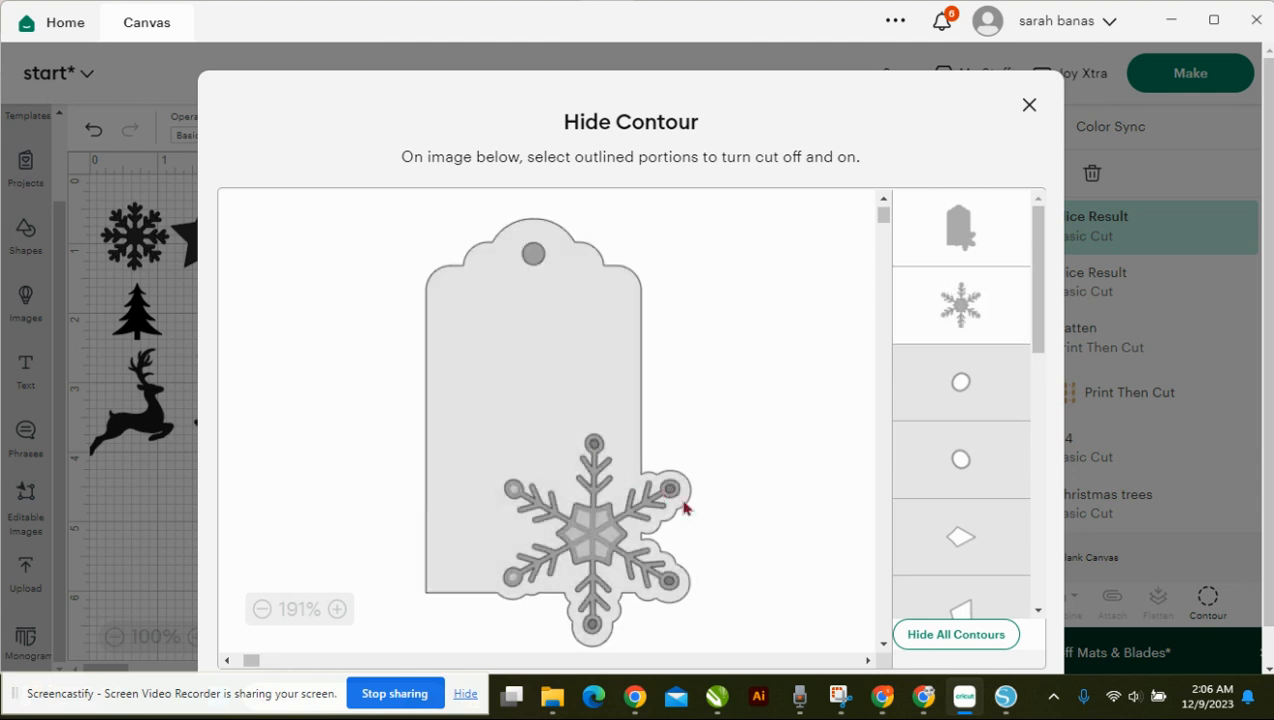
click(670, 541)
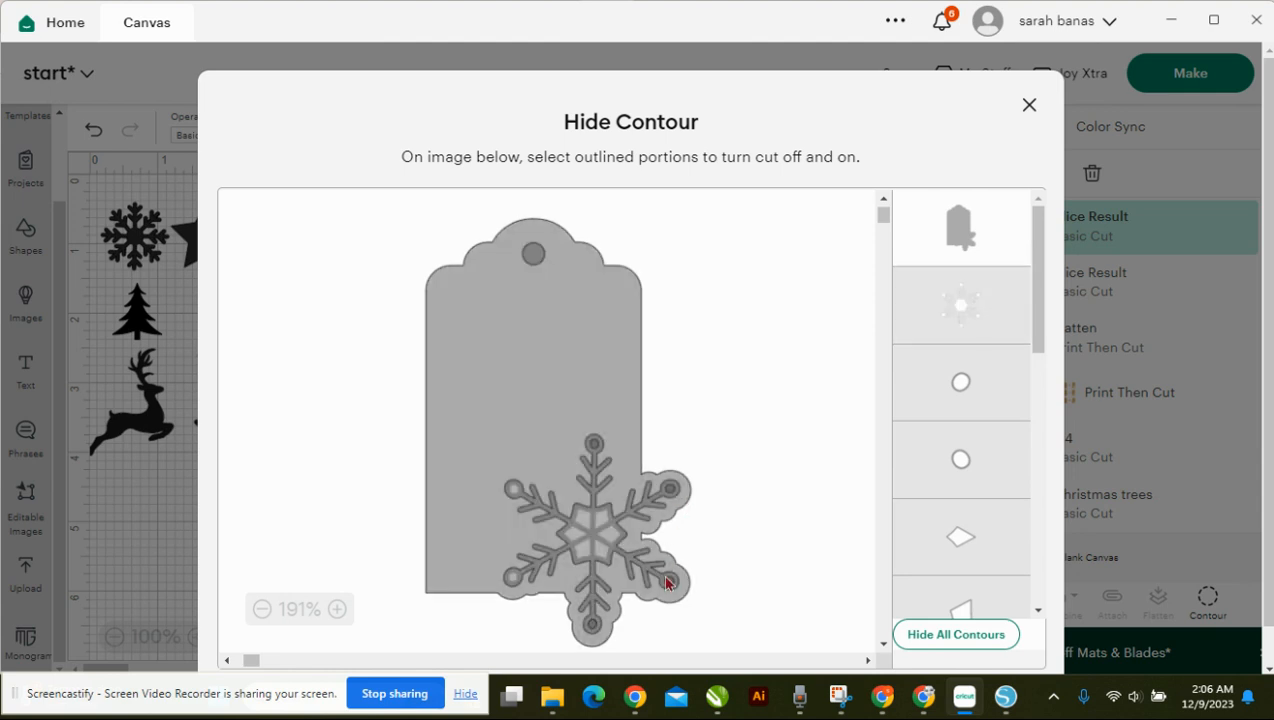
click(593, 626)
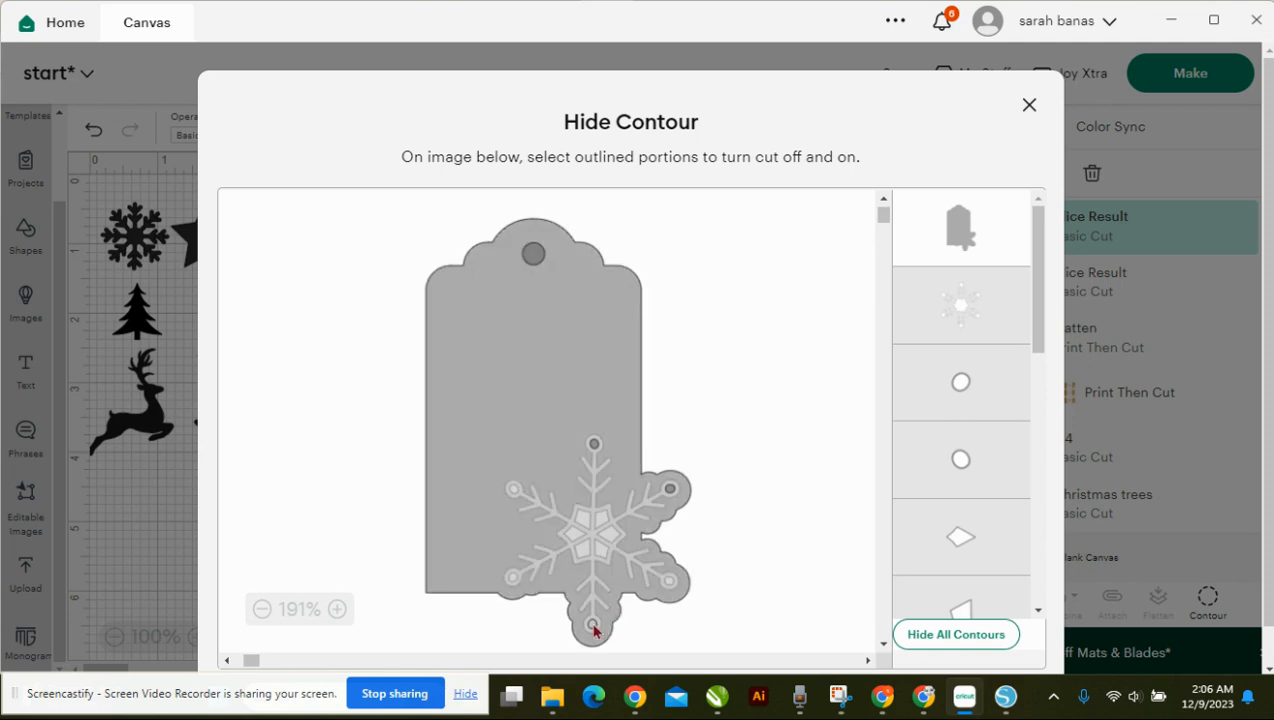
click(1029, 106)
Undo the contour hiding on the enlarged snowflake tag.
click(683, 343)
mouse_move(506, 342)
mouse_down()
mouse_move(635, 345)
mouse_move(522, 355)
mouse_move(529, 372)
mouse_move(578, 344)
mouse_move(512, 346)
mouse_up()
click(92, 132)
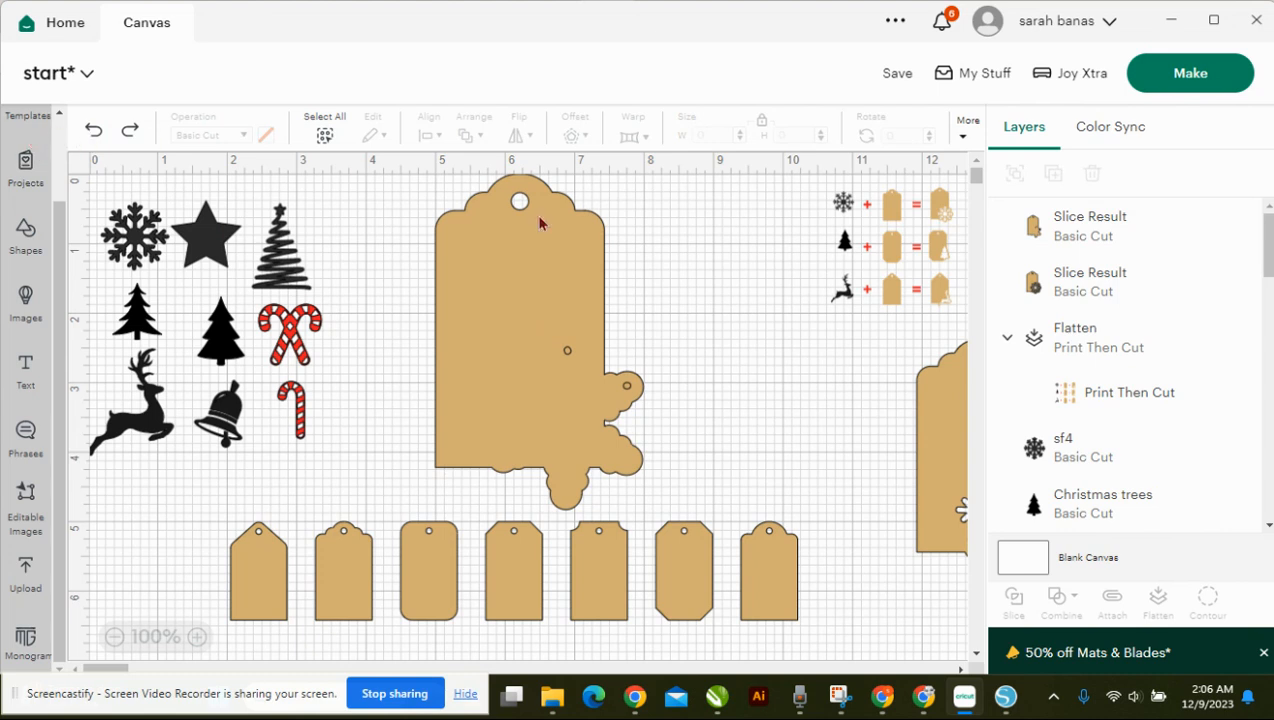
click(92, 131)
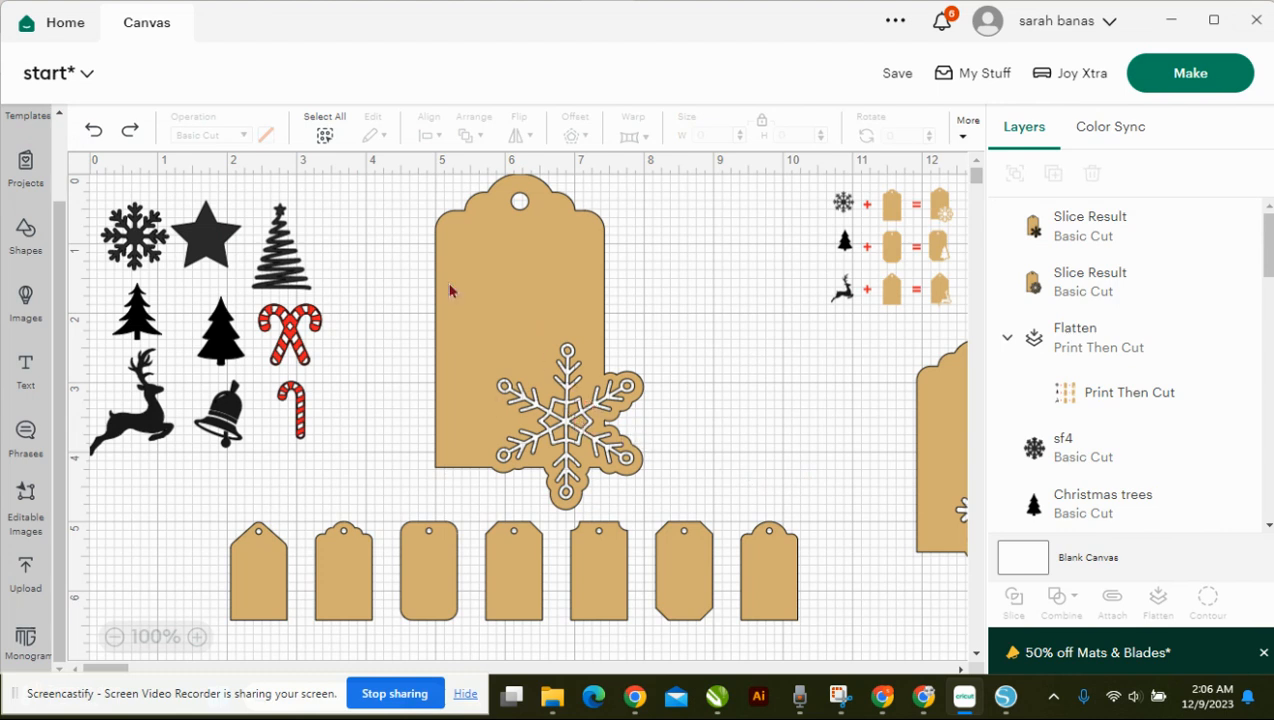
Place the bell at about 1.9 by 2.69 in beside the enlarged snowflake tag and delete that tag.
drag(237, 408, 821, 429)
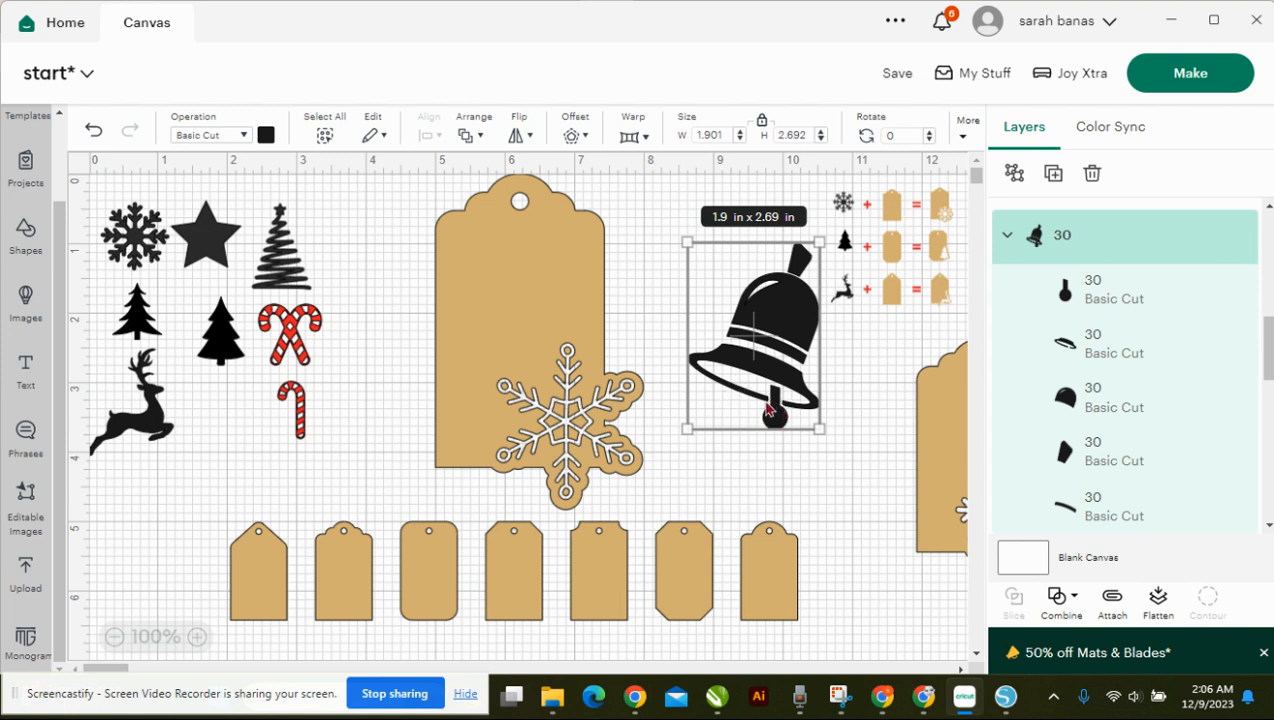
click(538, 407)
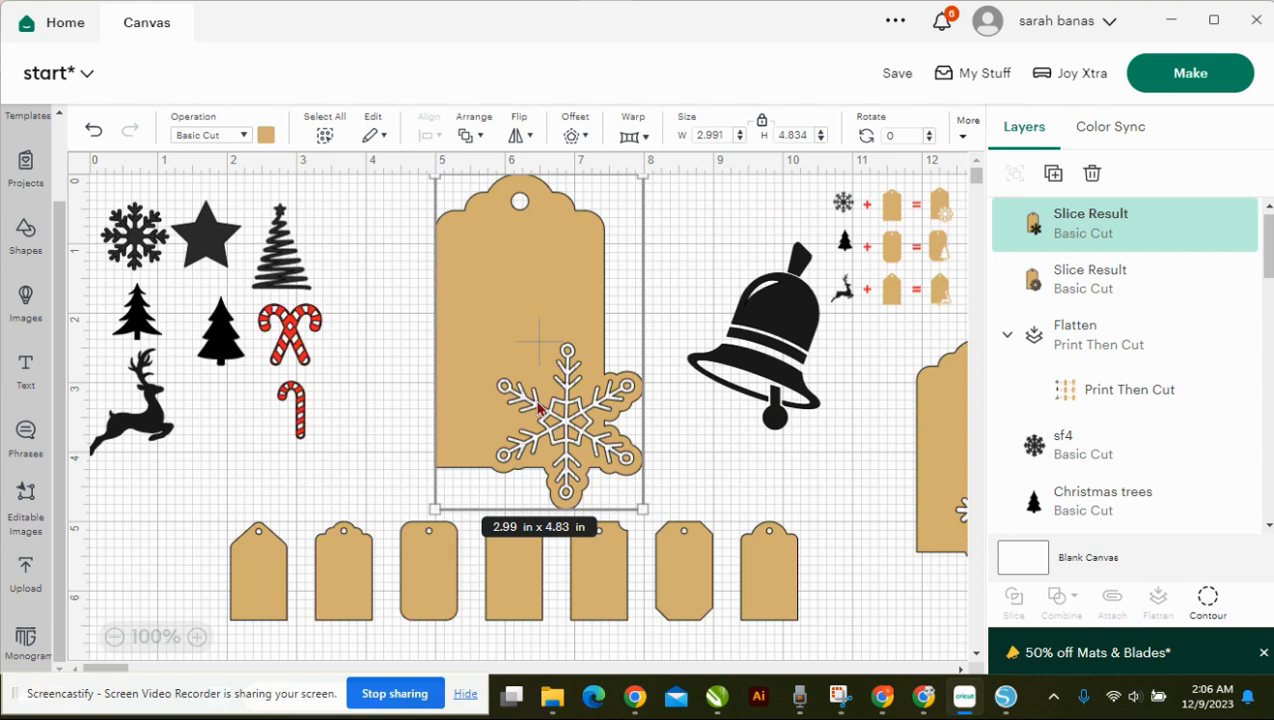
key(Delete)
Duplicate the second tag template with the scalloped top, move the copy to the open canvas area and enlarge it.
click(346, 582)
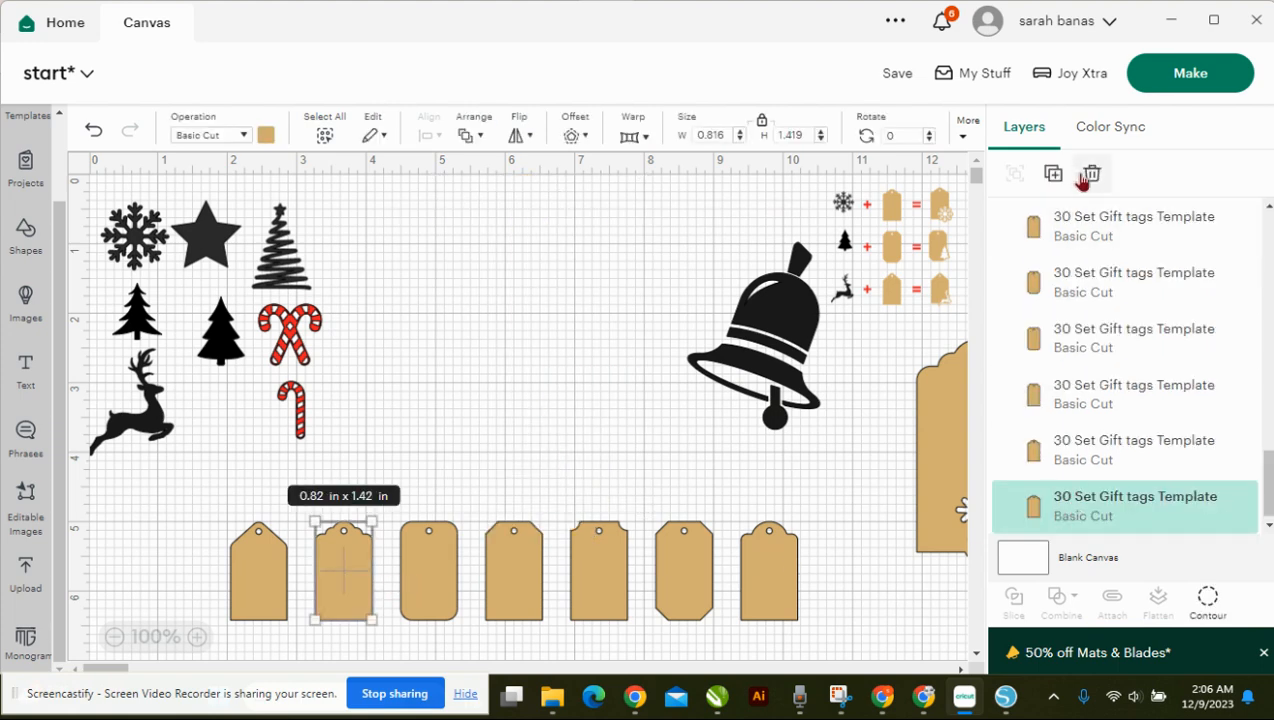
click(1053, 175)
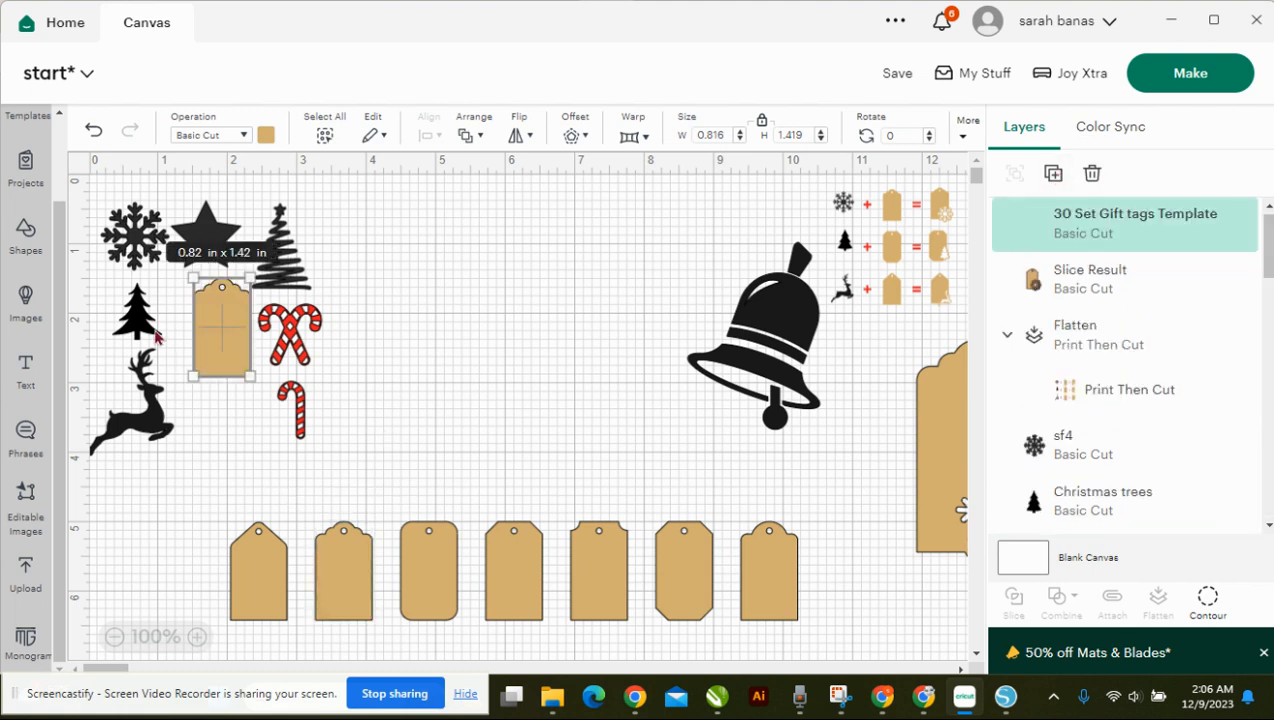
drag(219, 331, 440, 284)
drag(467, 326, 543, 456)
Bring the bell to the front, shrink it to about 1.46 by 2.07 in and place it over the tag's lower right corner.
drag(770, 328, 617, 347)
right_click(617, 347)
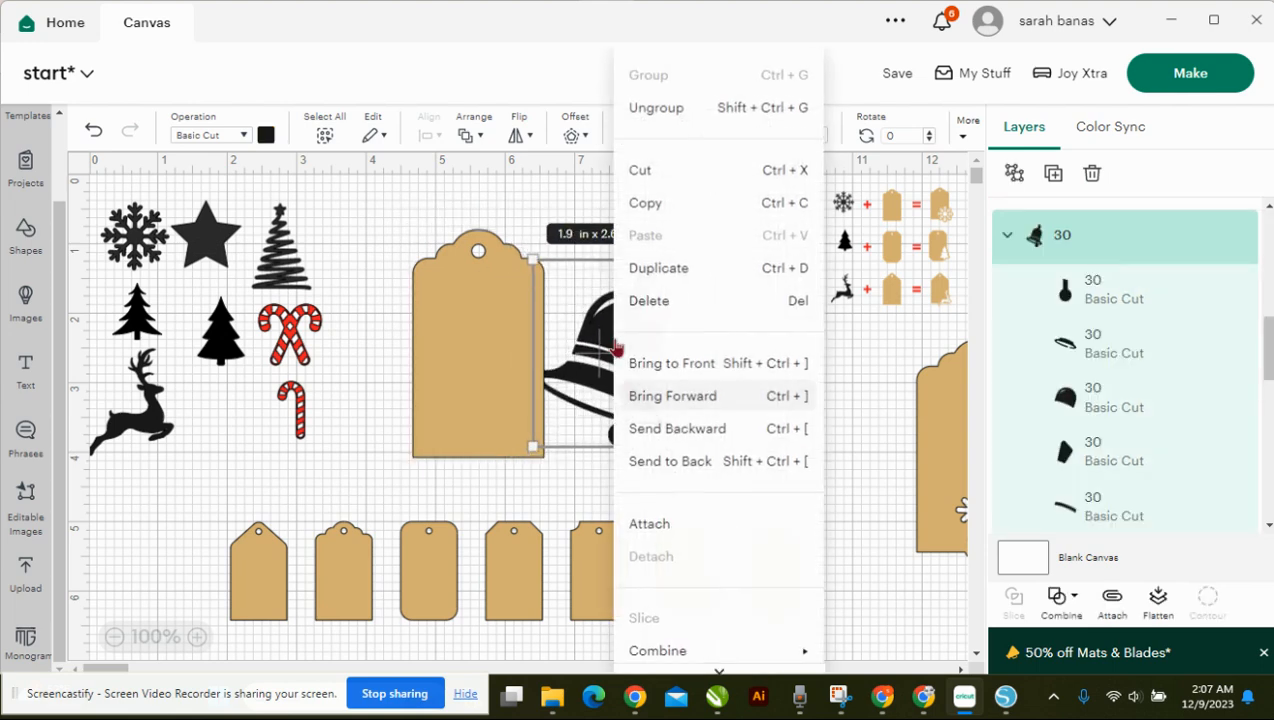
click(660, 362)
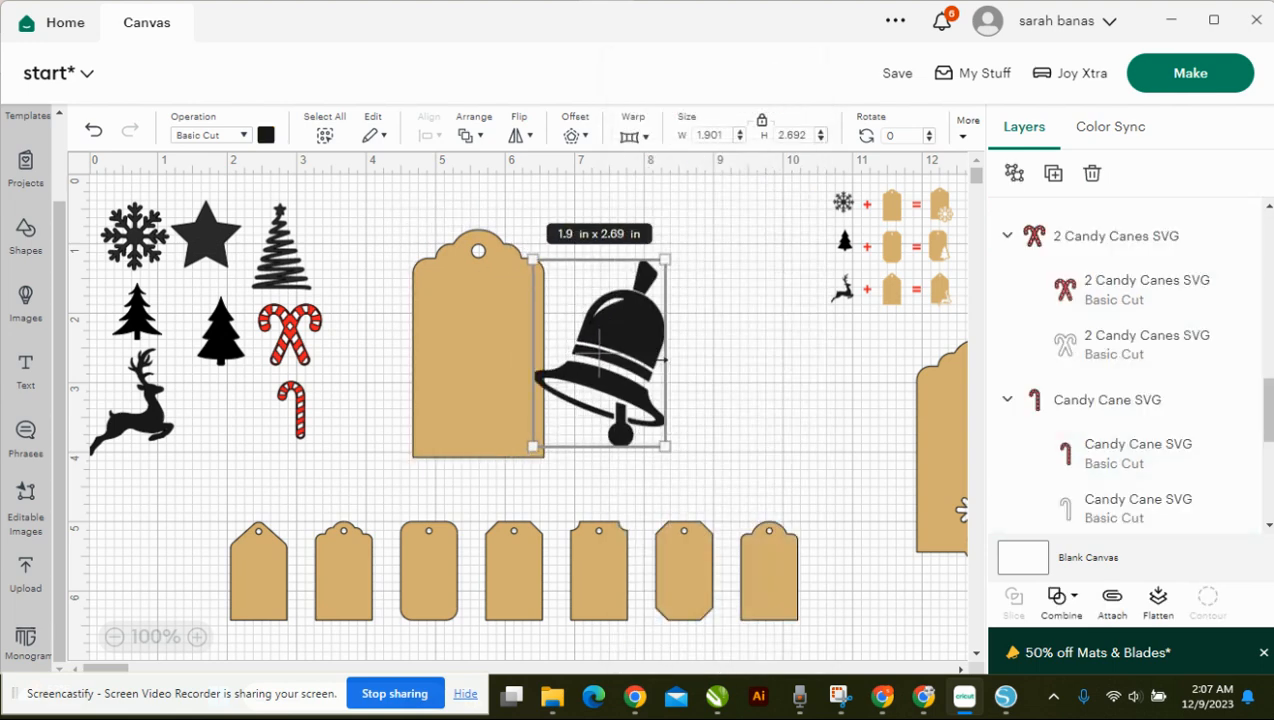
drag(600, 348, 514, 359)
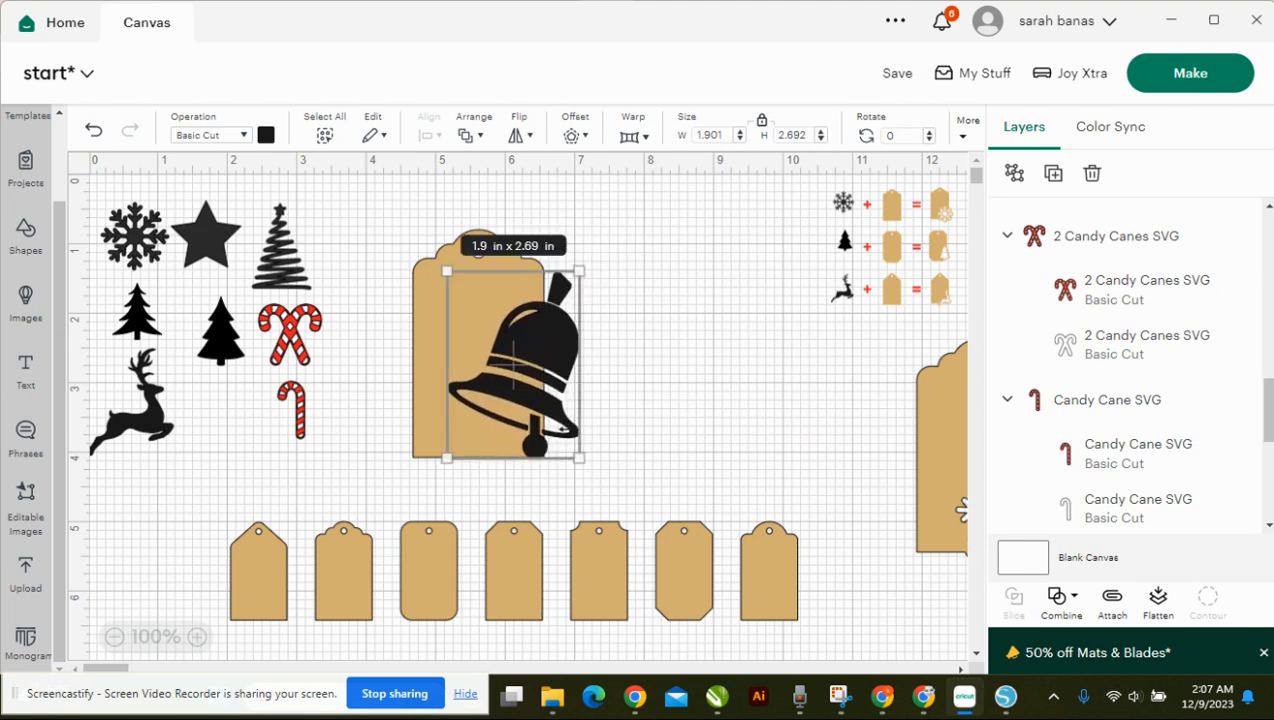
drag(578, 462, 549, 414)
drag(524, 360, 530, 418)
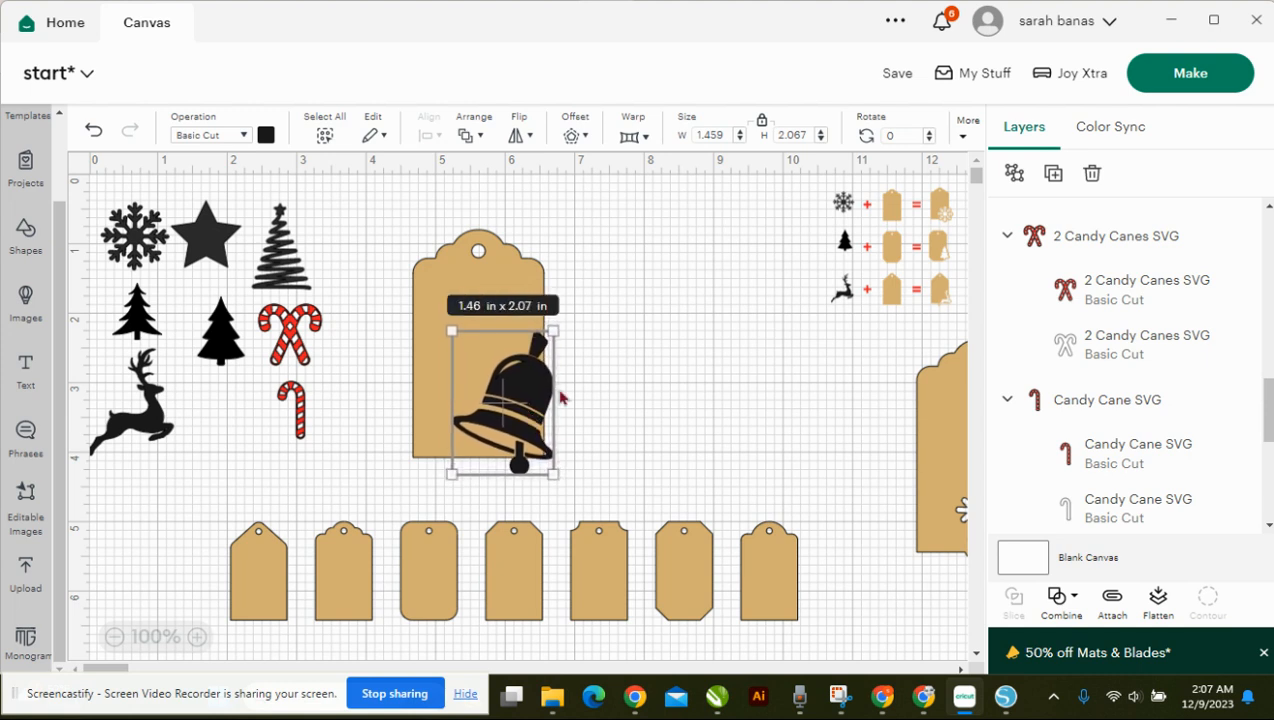
Create a 0.083 in rounded, welded offset around the bell and move the bell off it.
click(573, 137)
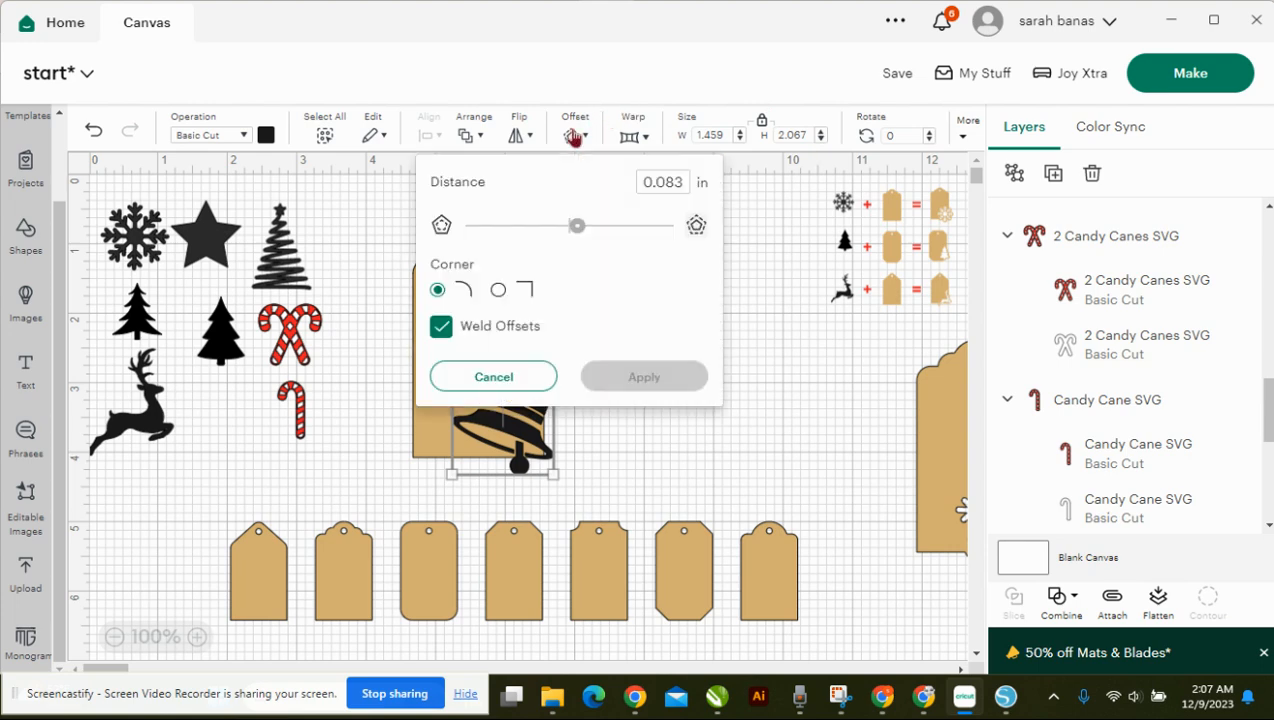
click(646, 380)
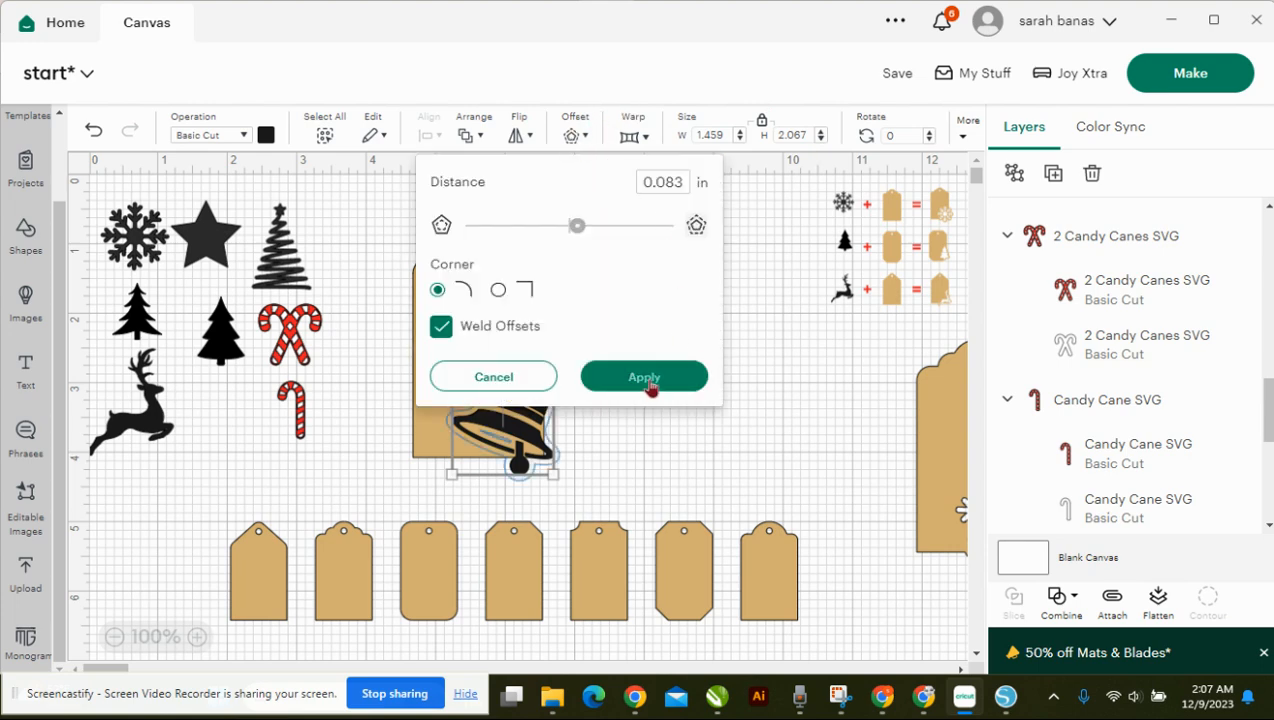
drag(520, 410, 735, 377)
Weld the bell's offset to the enlarged tag copy.
drag(576, 275, 510, 458)
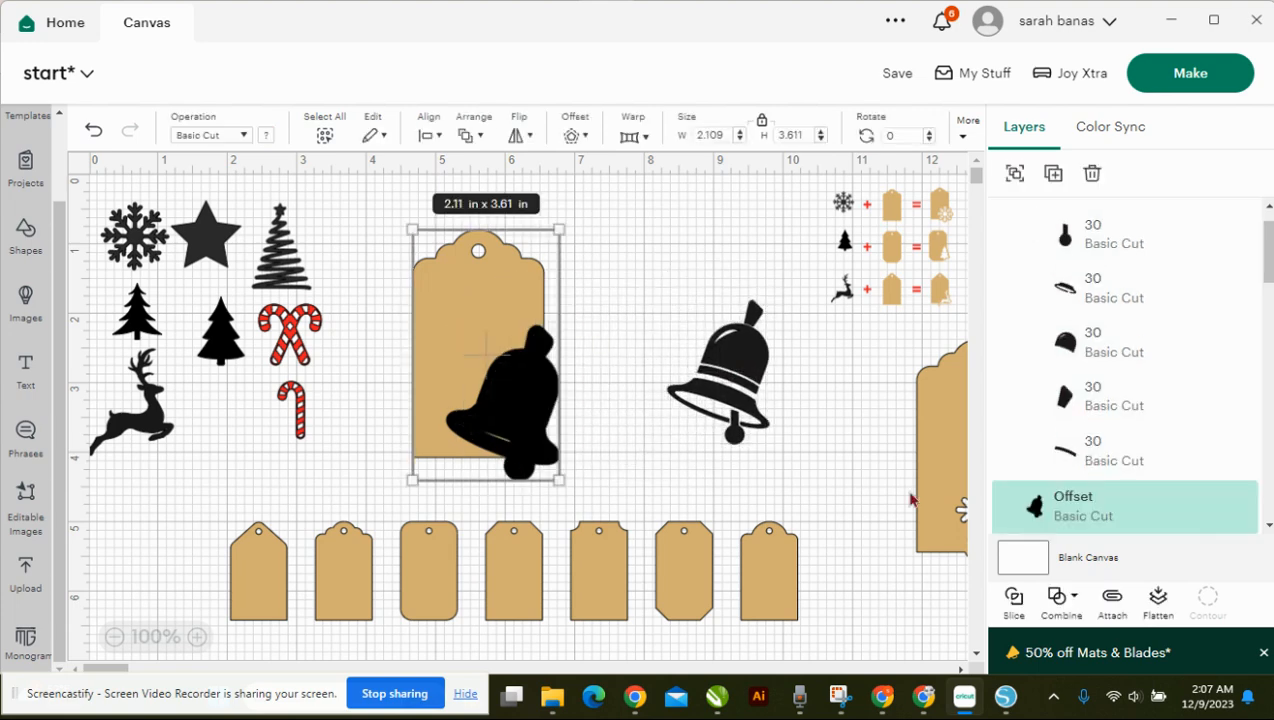
click(1057, 596)
click(1106, 392)
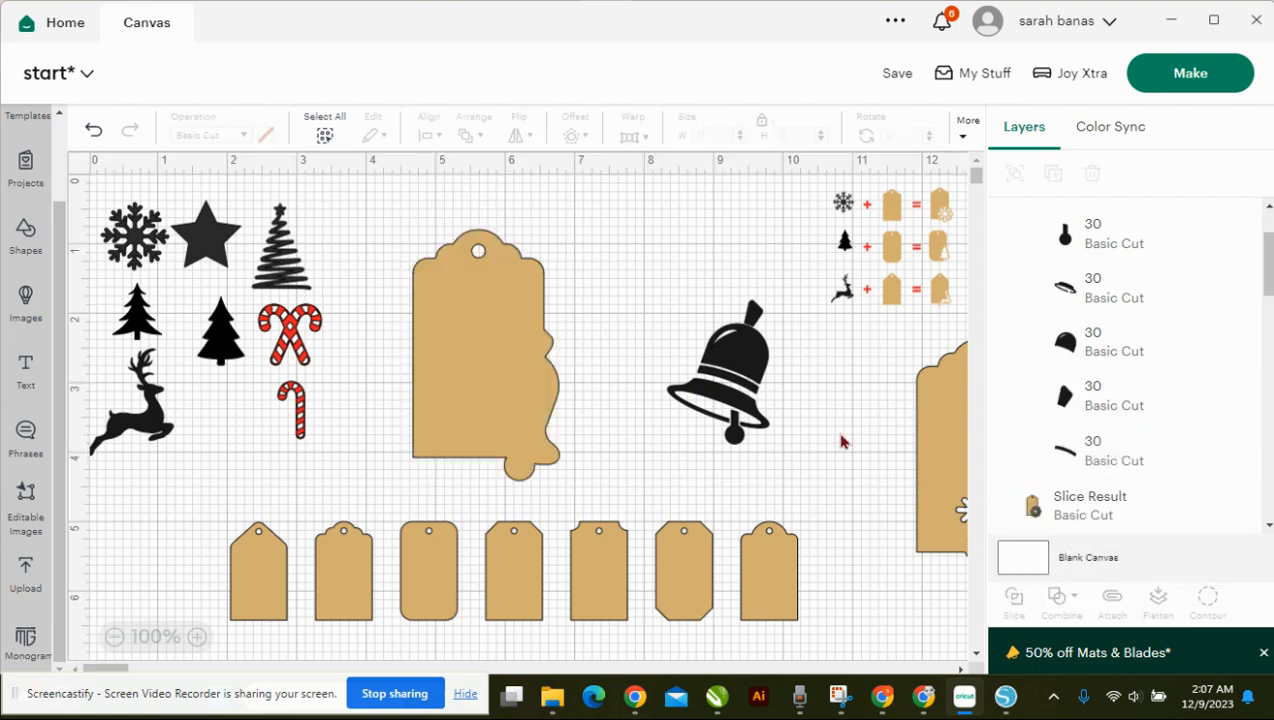
Position the bell inside the bell-shaped edge of the welded tag.
click(739, 371)
right_click(737, 370)
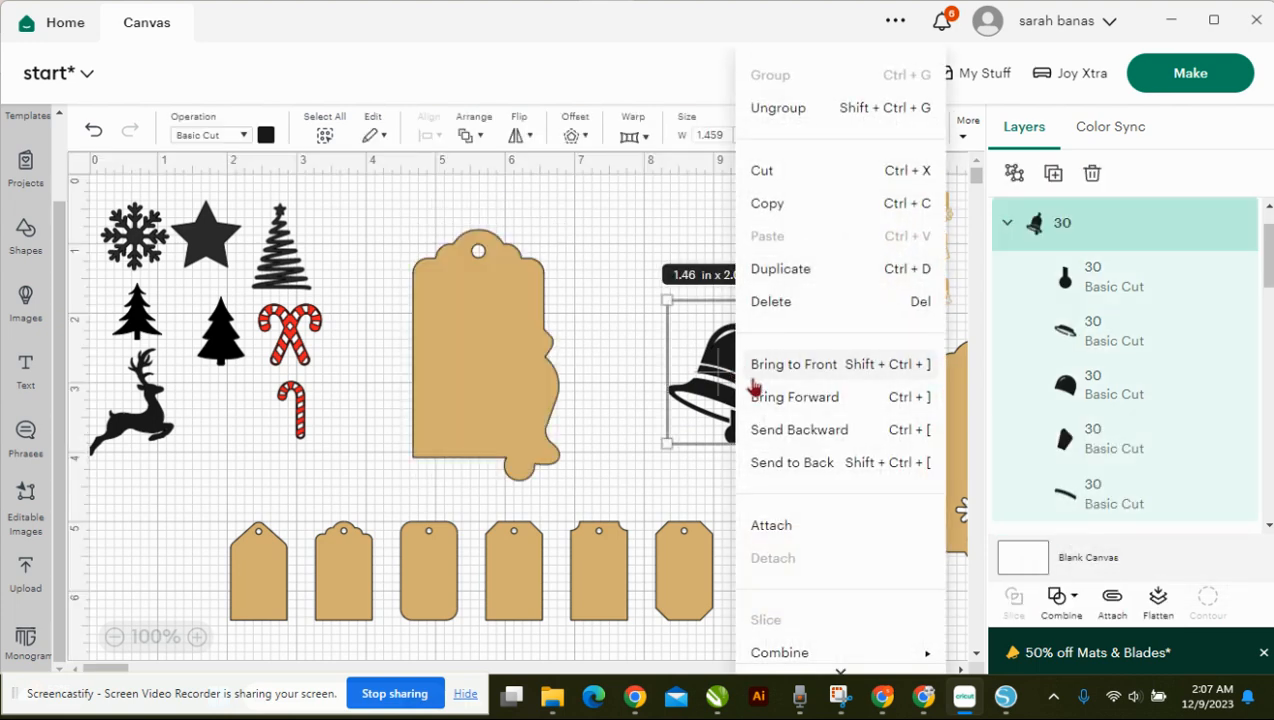
click(710, 383)
drag(708, 381, 511, 406)
Check whether Slice is available for the bell together with the welded tag and for the bell alone.
drag(690, 336, 468, 424)
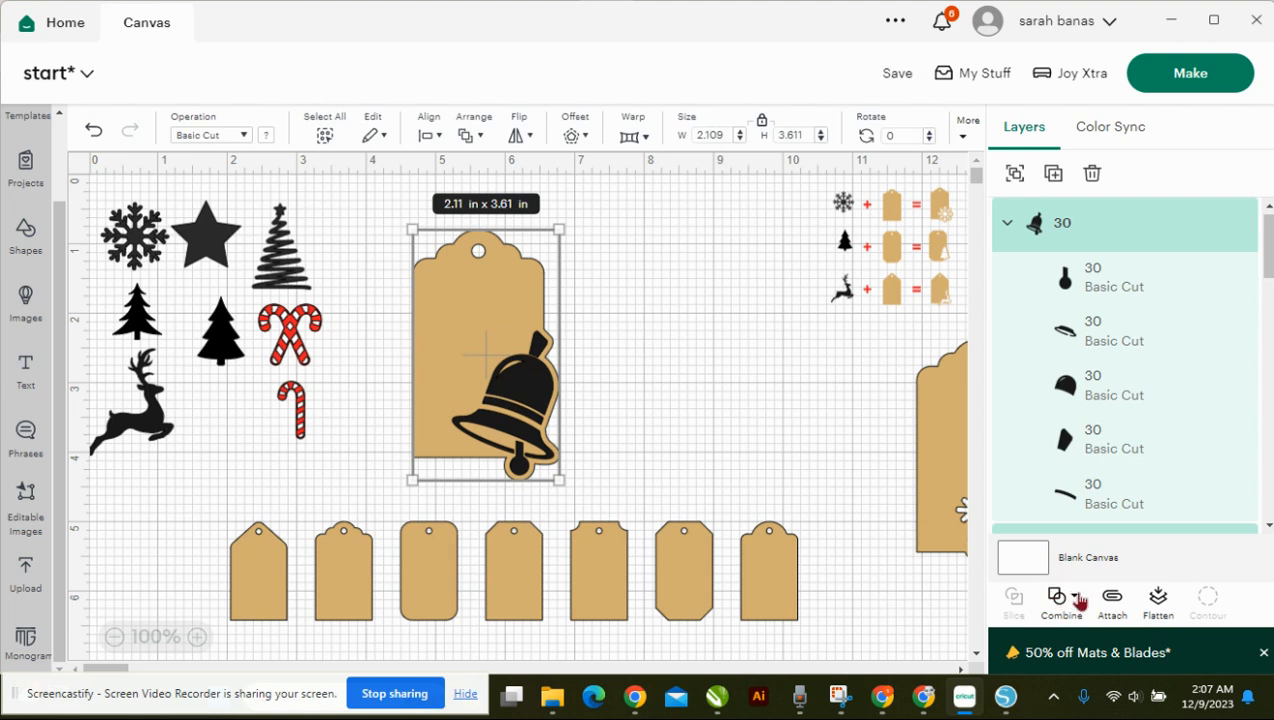
click(660, 375)
click(533, 398)
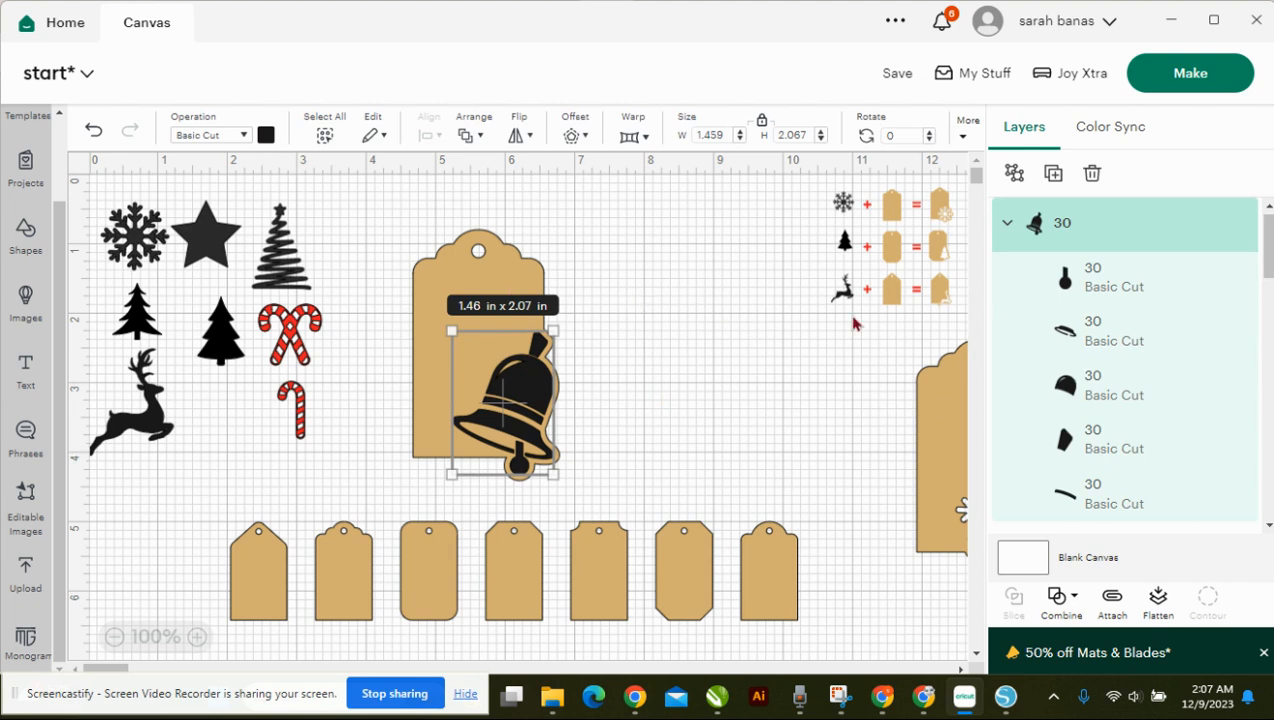
click(632, 413)
drag(632, 413, 440, 380)
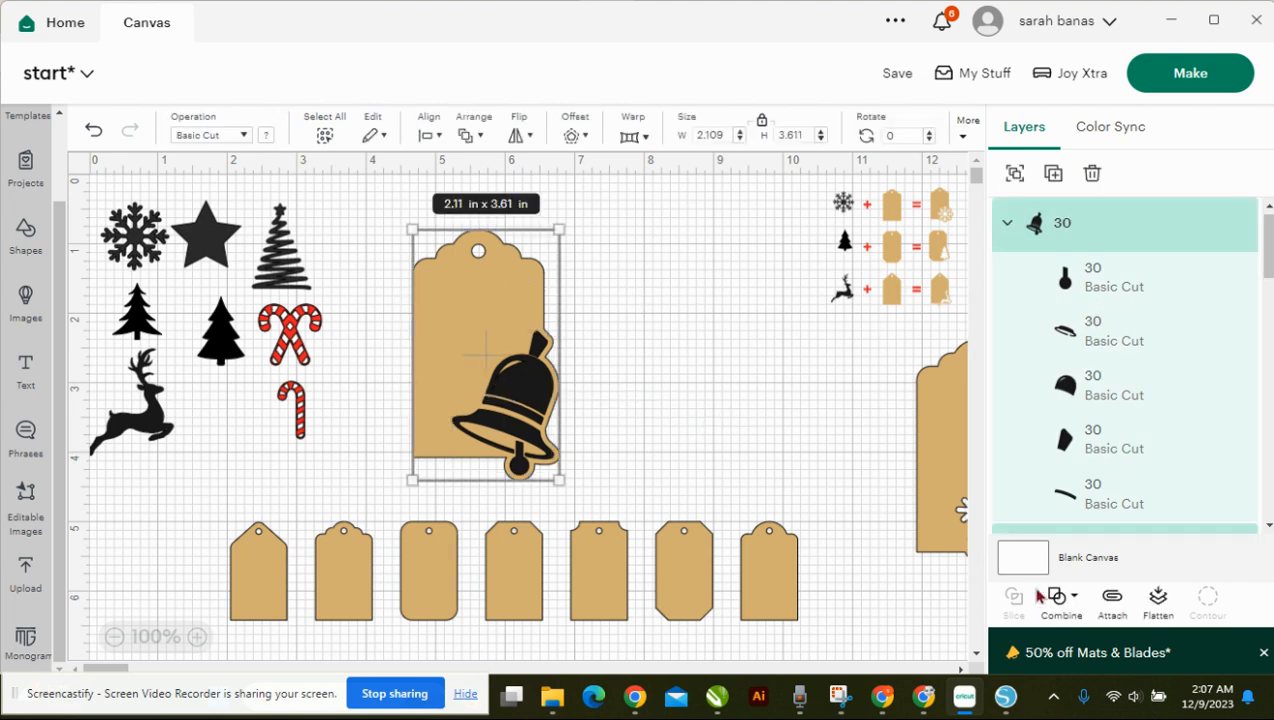
click(605, 378)
click(528, 398)
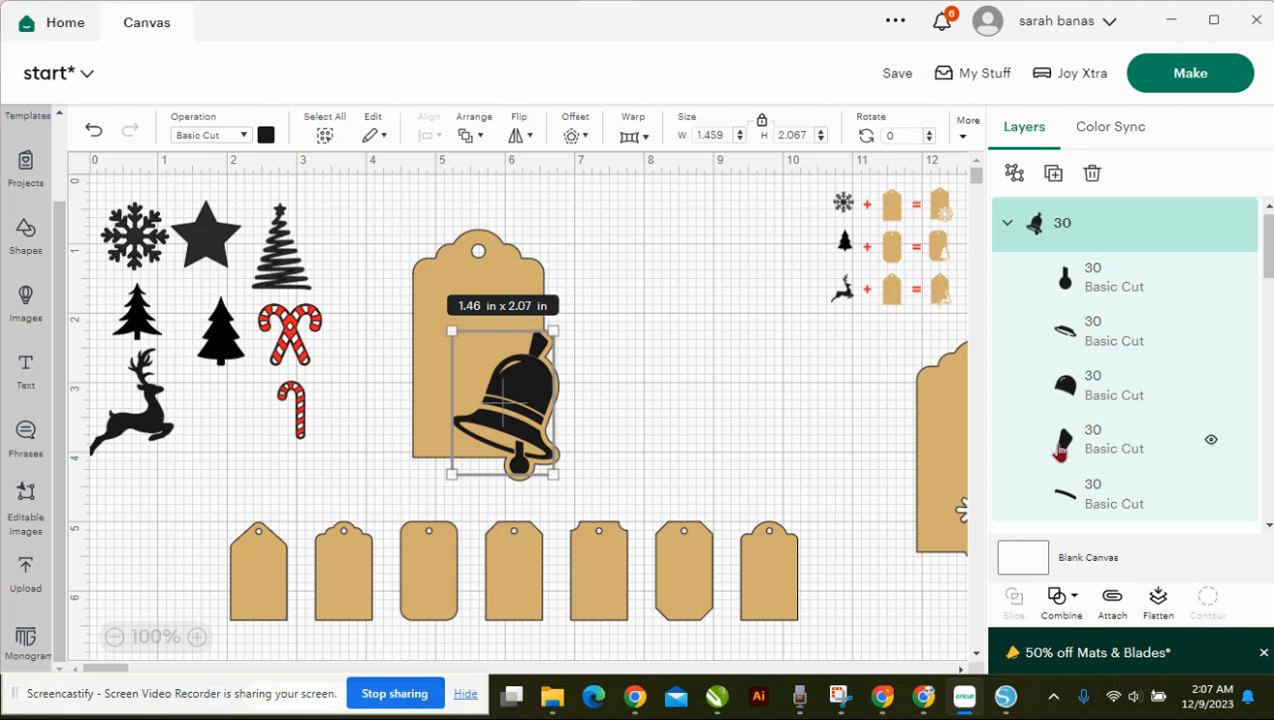
Weld the bell's pieces into a single shape and slice it out of the bell-edged tag.
click(1072, 600)
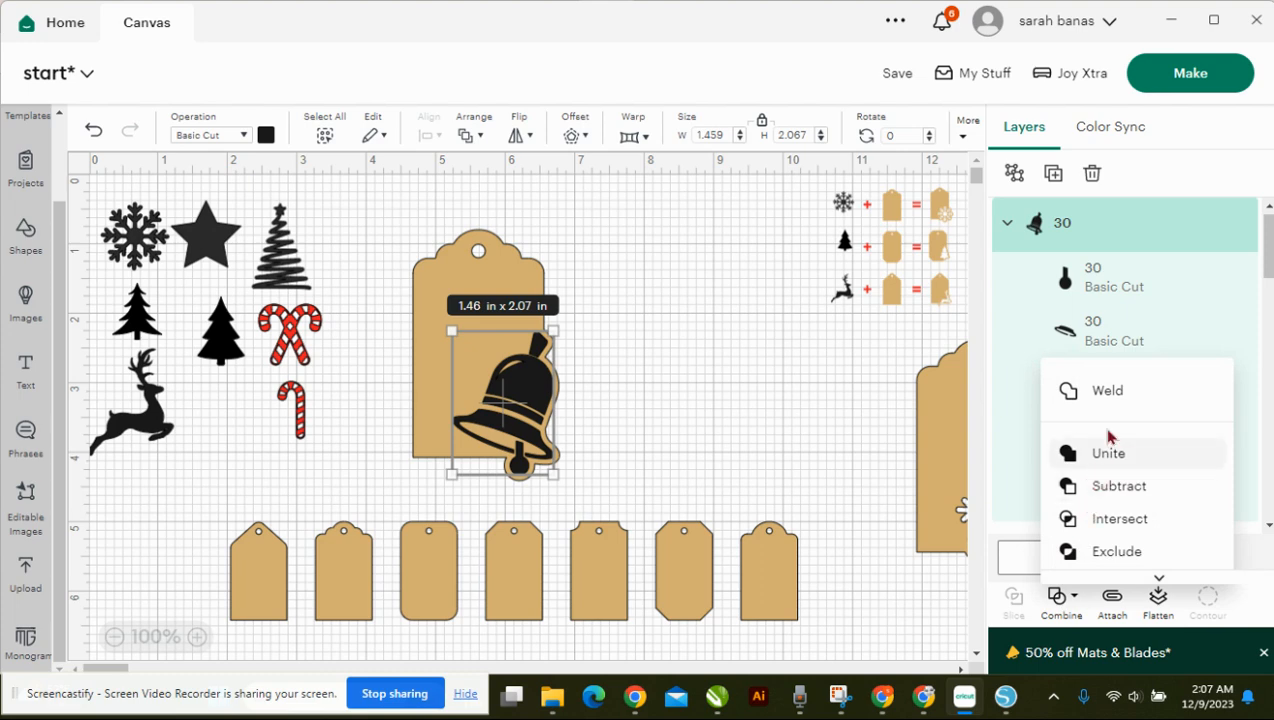
click(1105, 391)
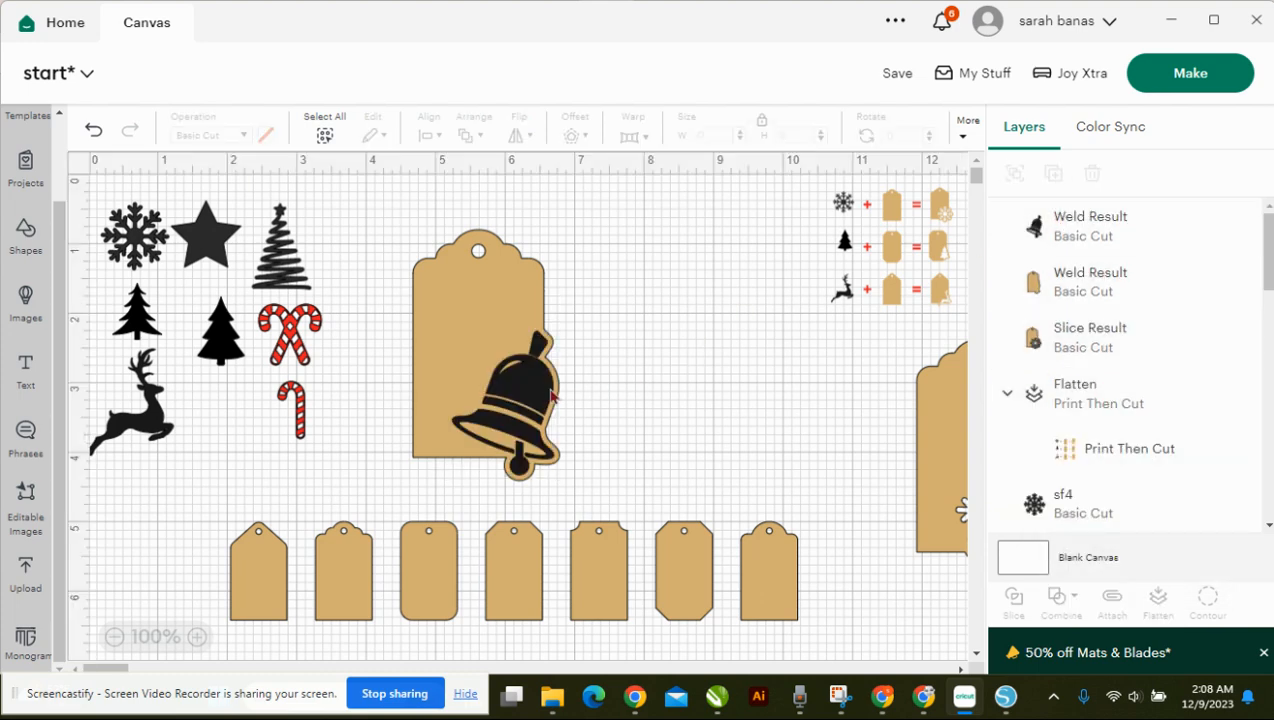
click(532, 398)
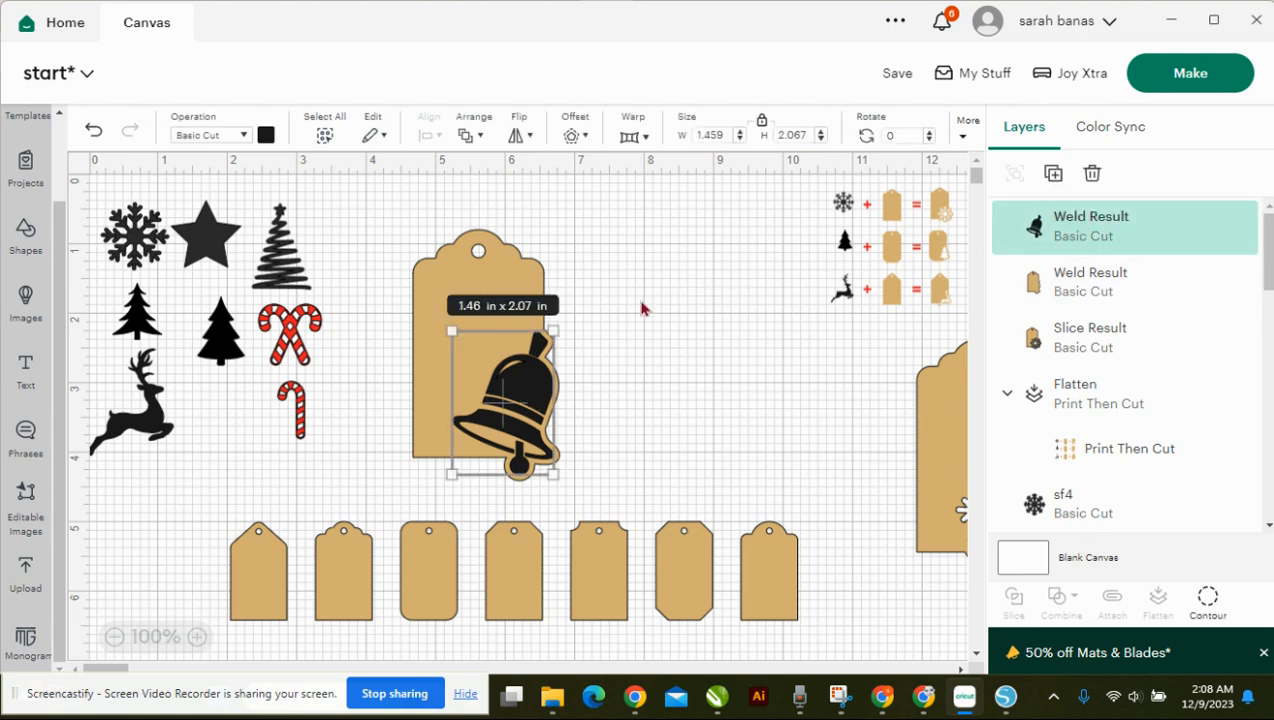
shift+click(490, 450)
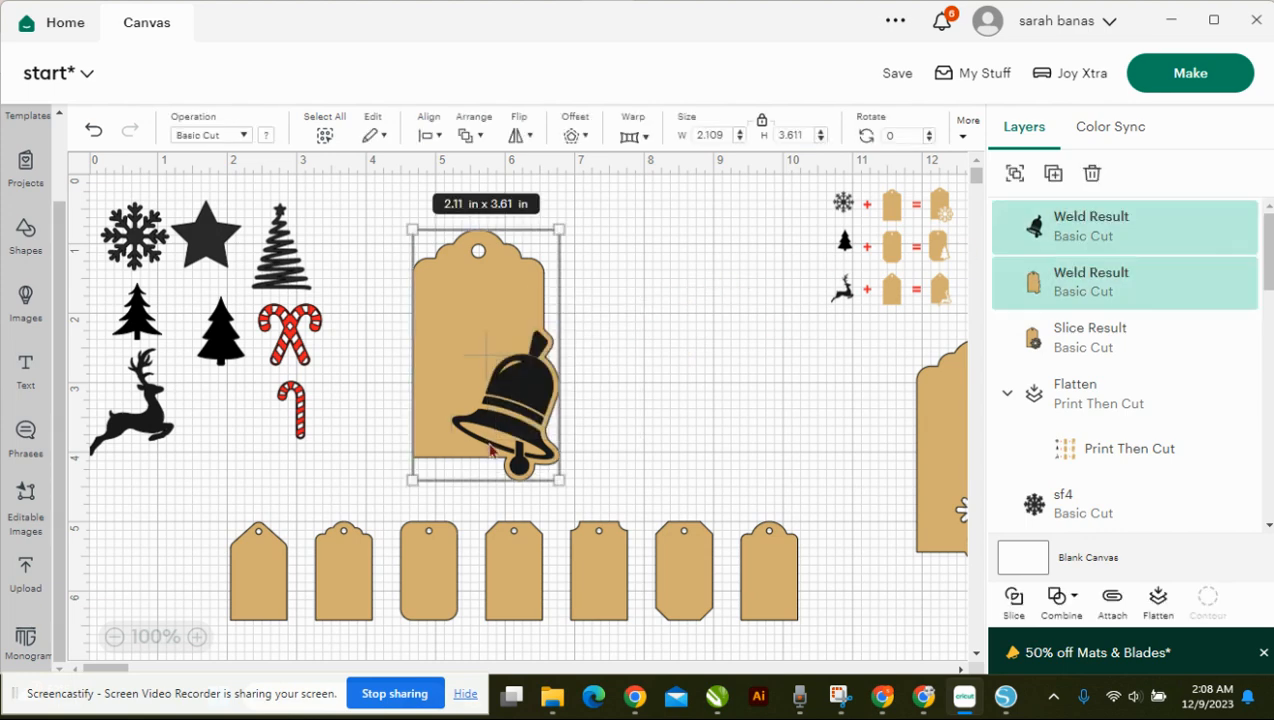
click(1013, 603)
Move the sliced tag off the bell and delete the leftover bell pieces.
drag(481, 303, 703, 288)
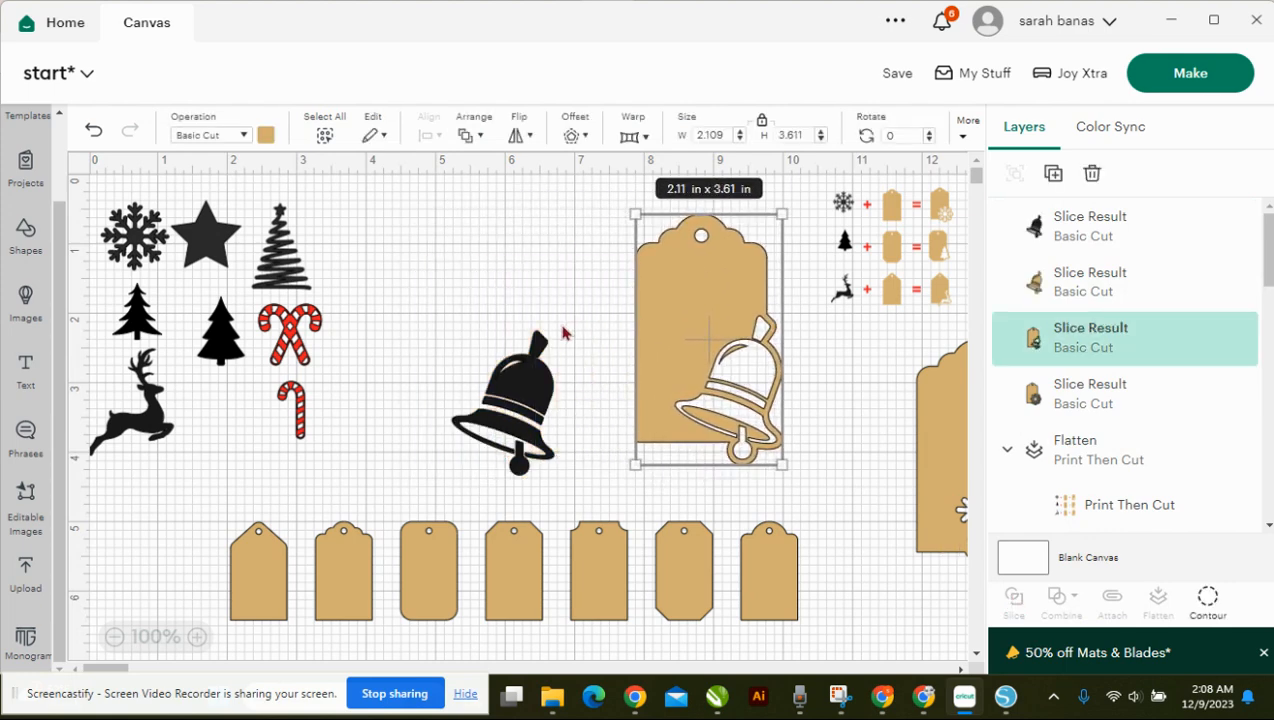
click(477, 325)
drag(477, 325, 533, 509)
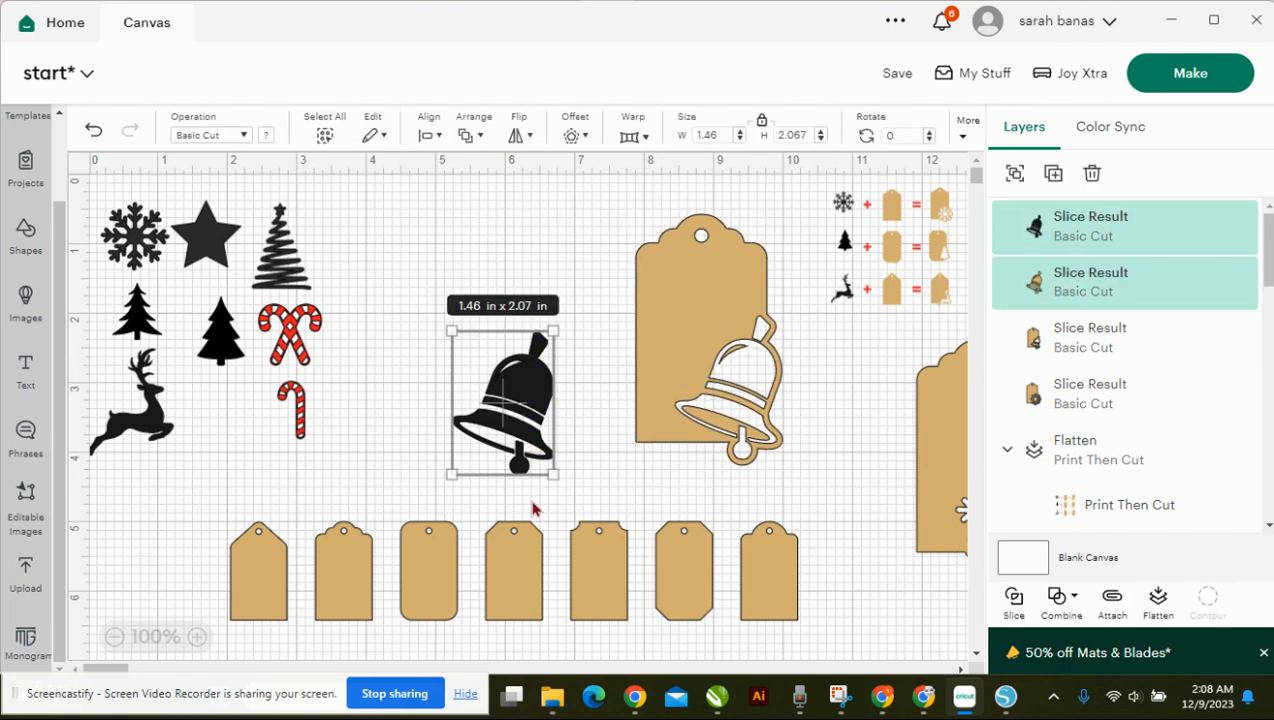
key(Delete)
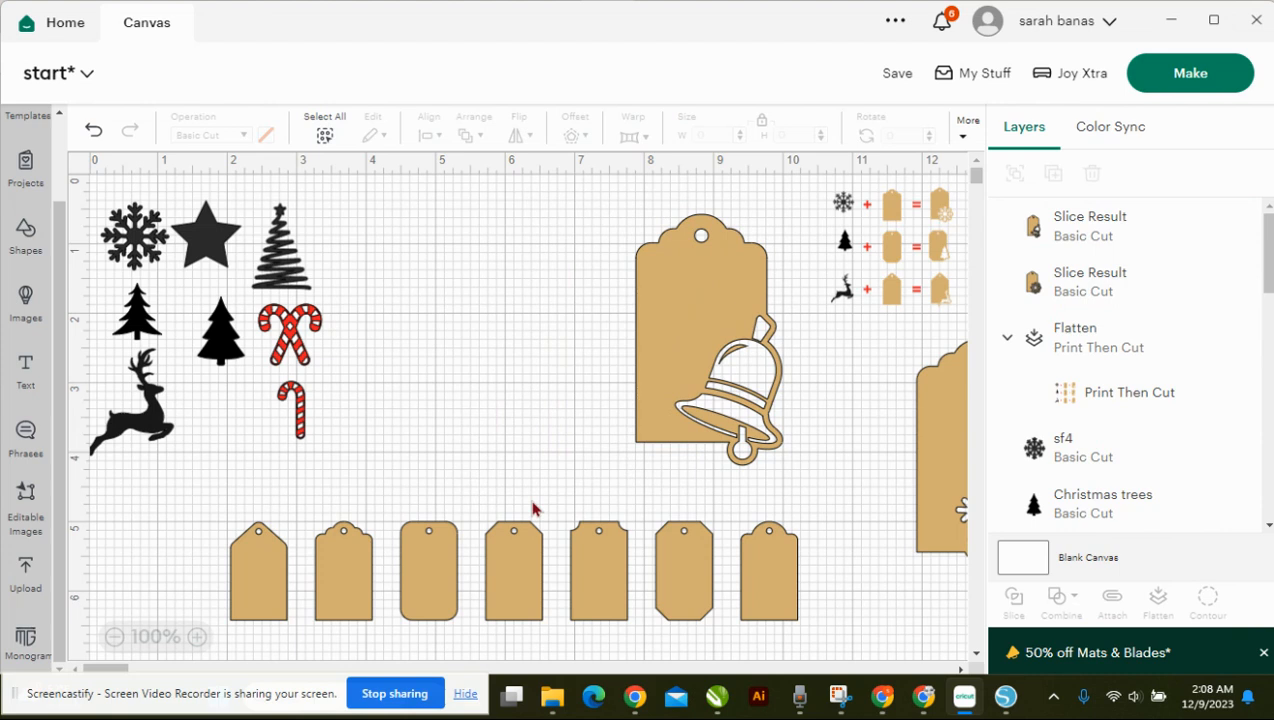
Try the bell tag enlarged to about 3.75 × 6.42 in and reduced to about 1.41 × 2.42 in.
click(737, 355)
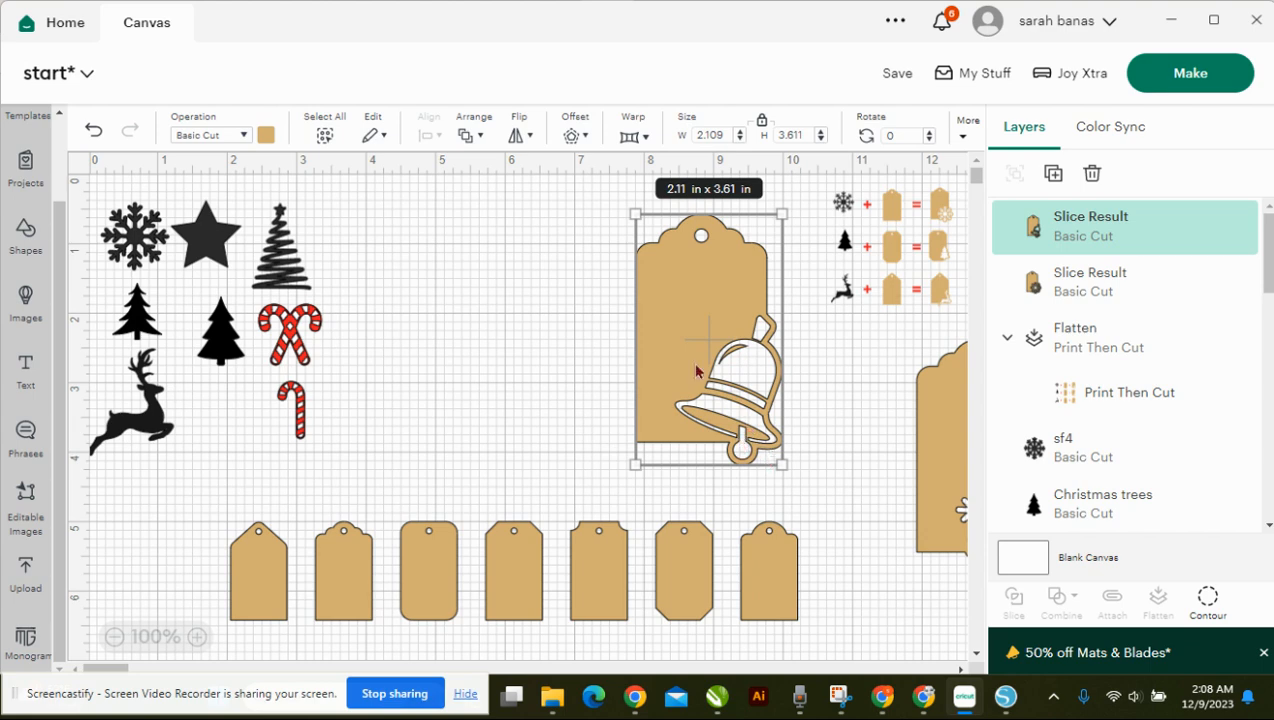
drag(850, 607, 240, 536)
drag(669, 572, 450, 502)
click(695, 311)
drag(782, 465, 896, 658)
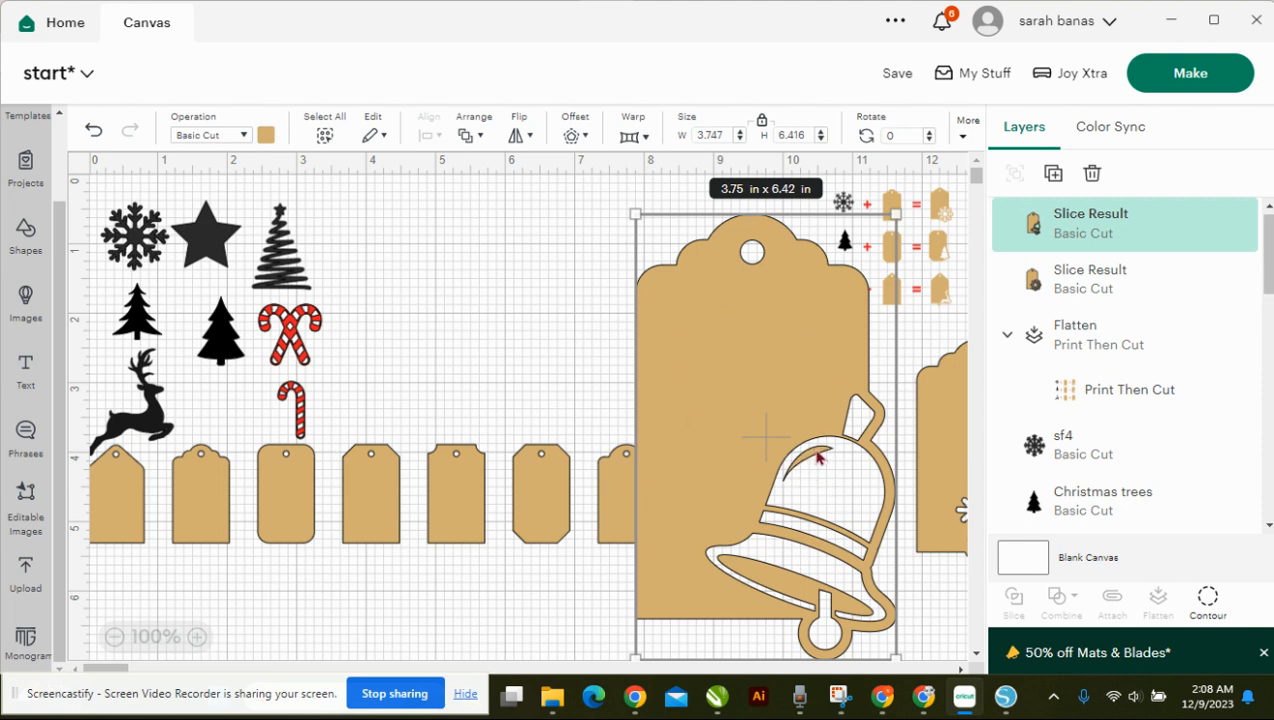
drag(893, 652, 716, 385)
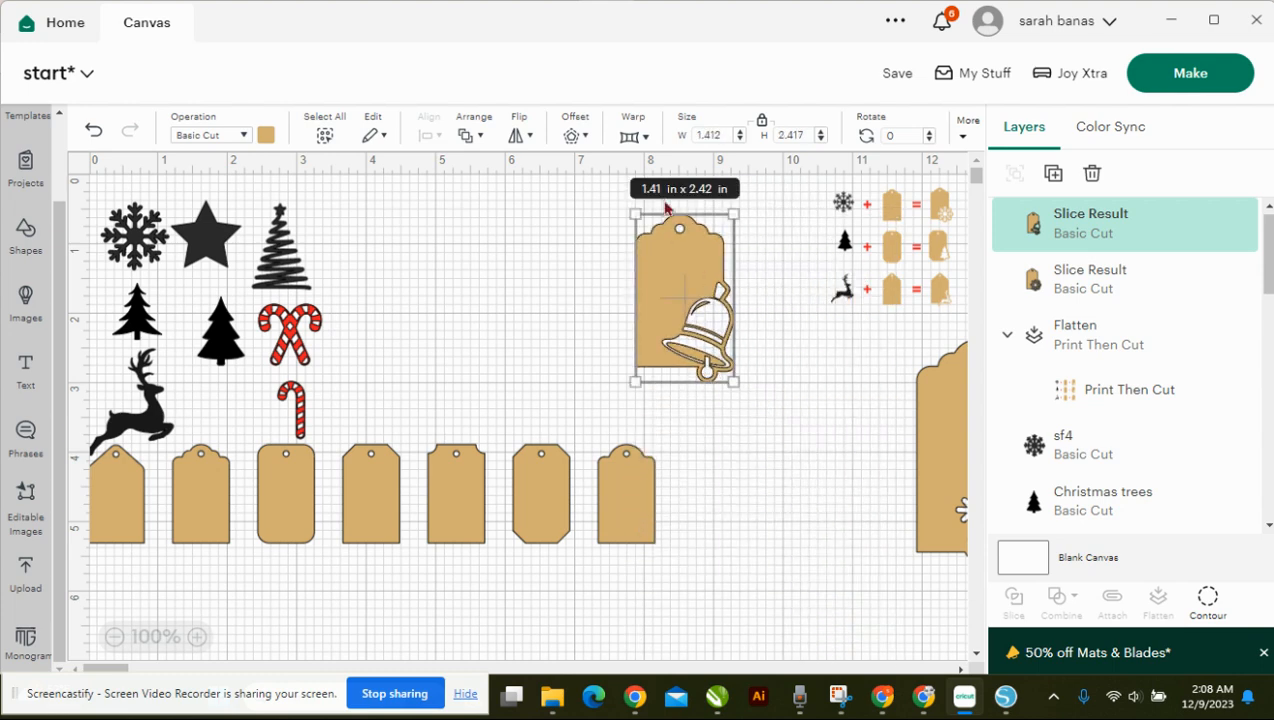
Delete the finished bell tag and move the row of seven tag templates back to the lower middle of the canvas.
key(Delete)
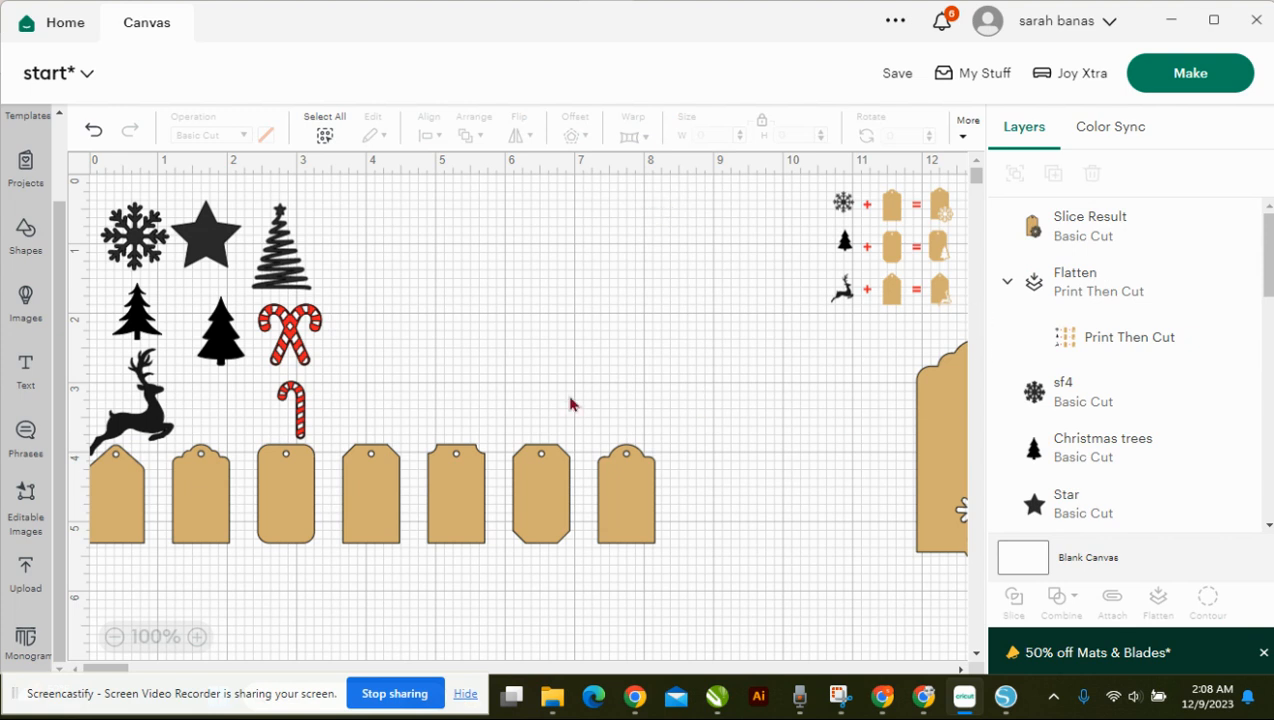
drag(698, 474, 80, 480)
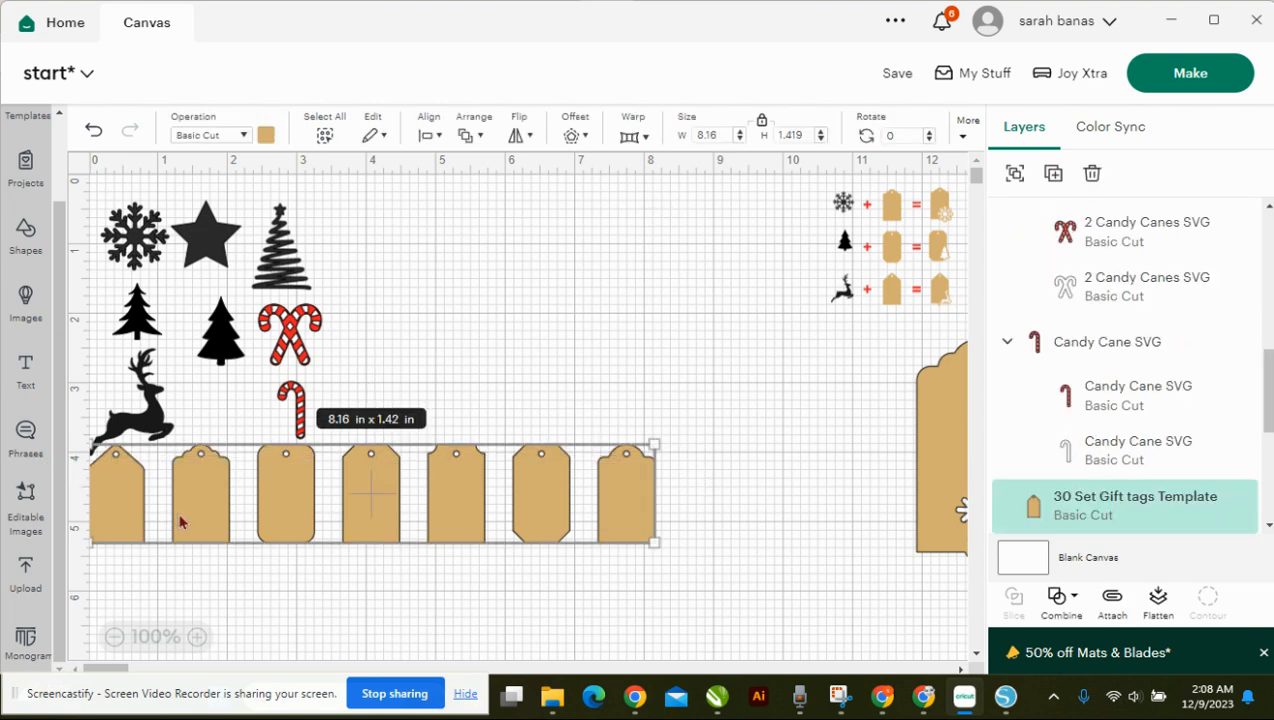
drag(277, 503, 400, 563)
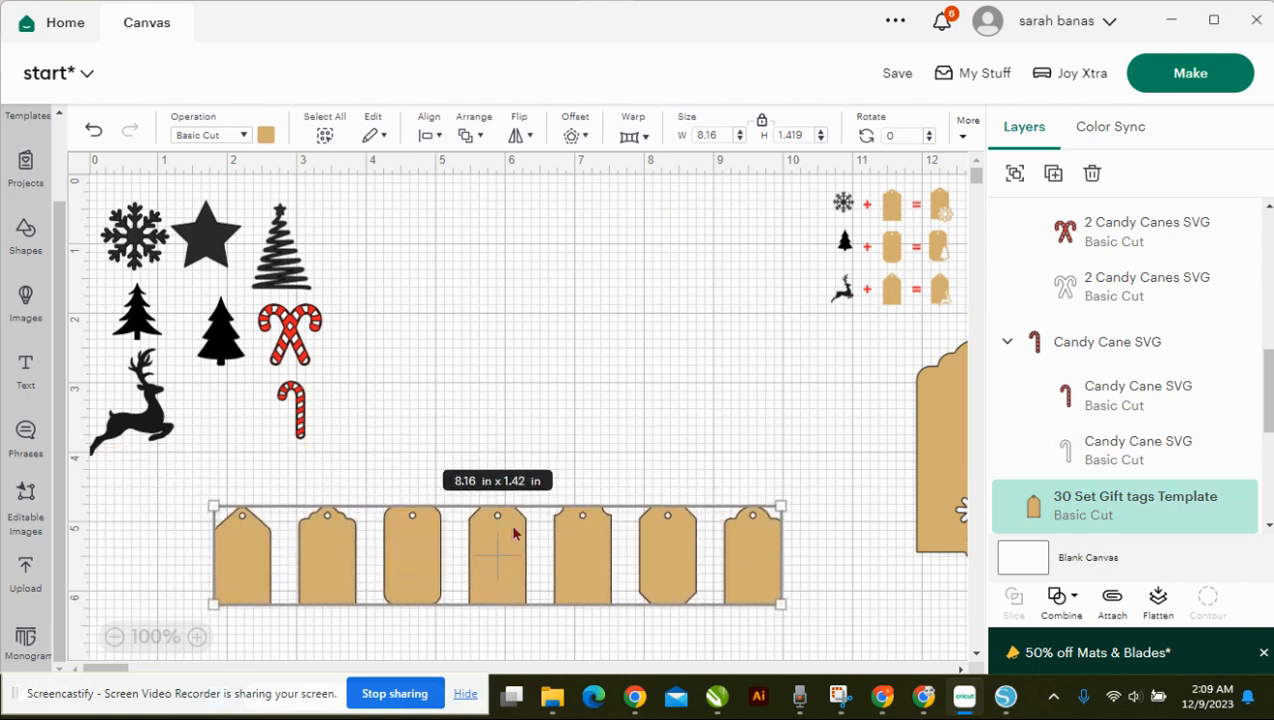
click(136, 524)
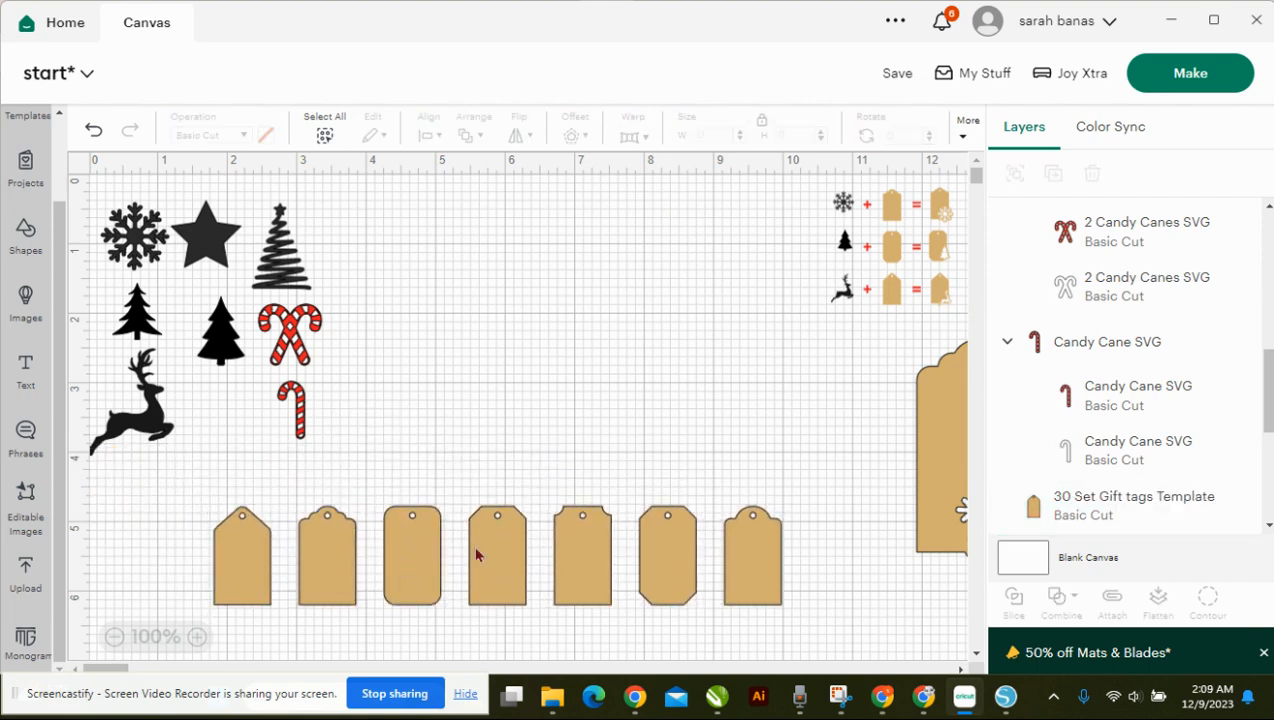
Duplicate the fourth tag template, with clipped upper corners, and enlarge the copy to about 2.12 × 3.69 in above the row.
click(506, 562)
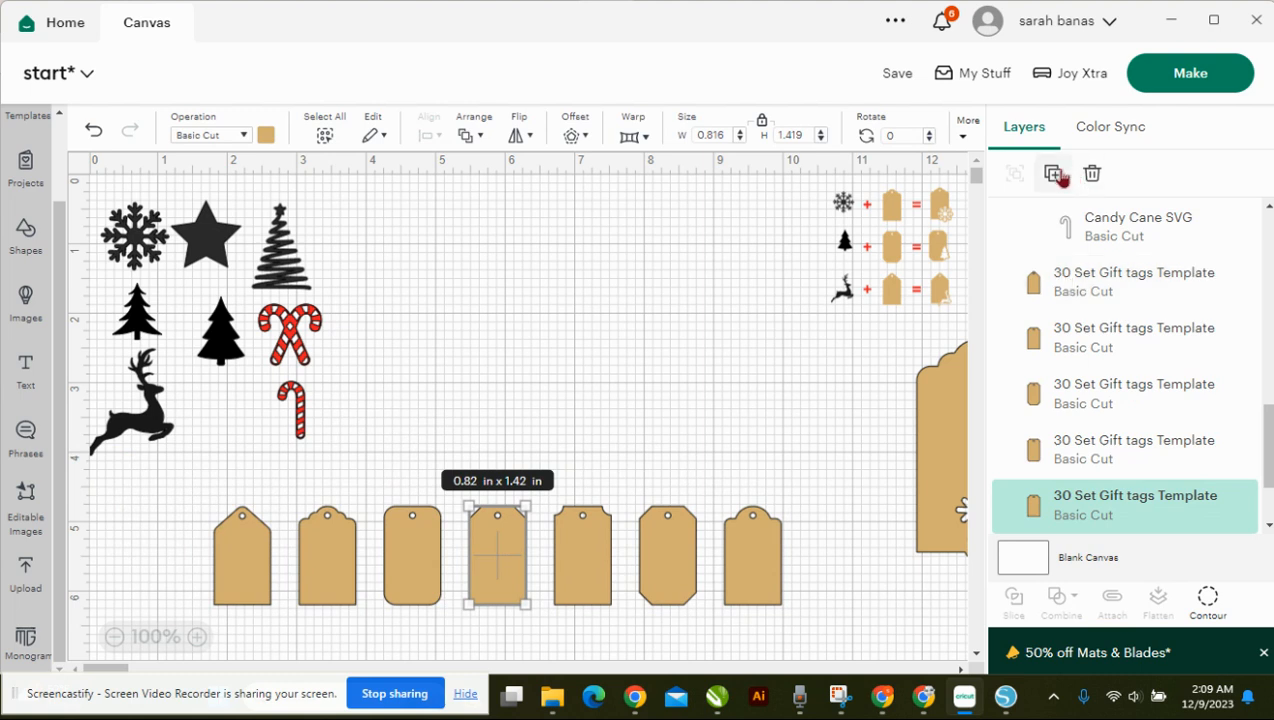
click(1057, 175)
drag(224, 360, 405, 256)
key(ctrl+z)
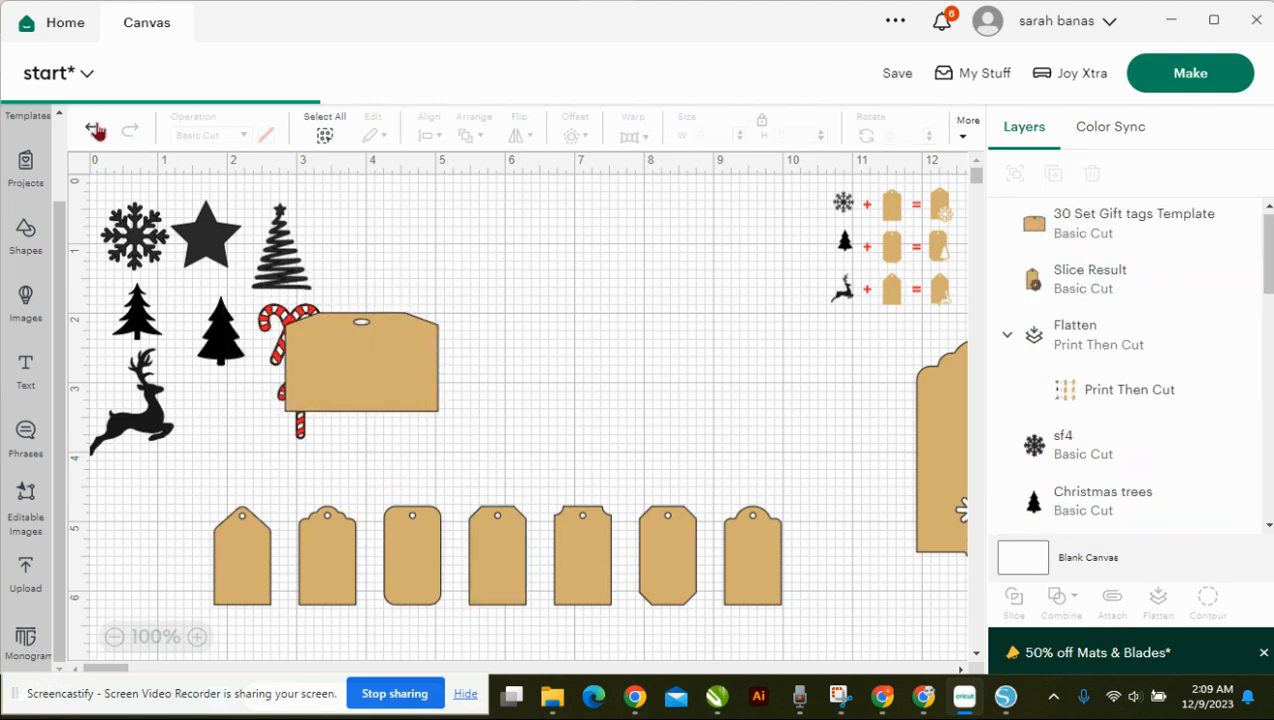
drag(270, 378, 572, 421)
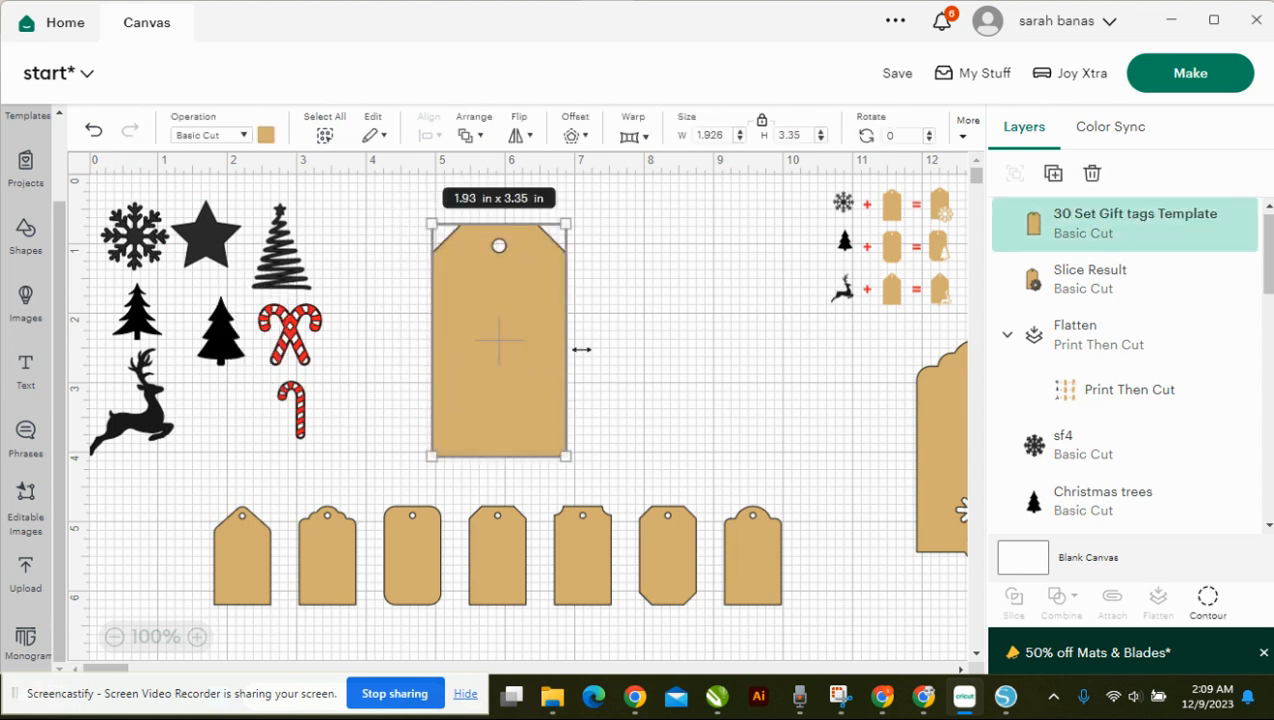
drag(535, 355, 492, 332)
drag(521, 429, 536, 455)
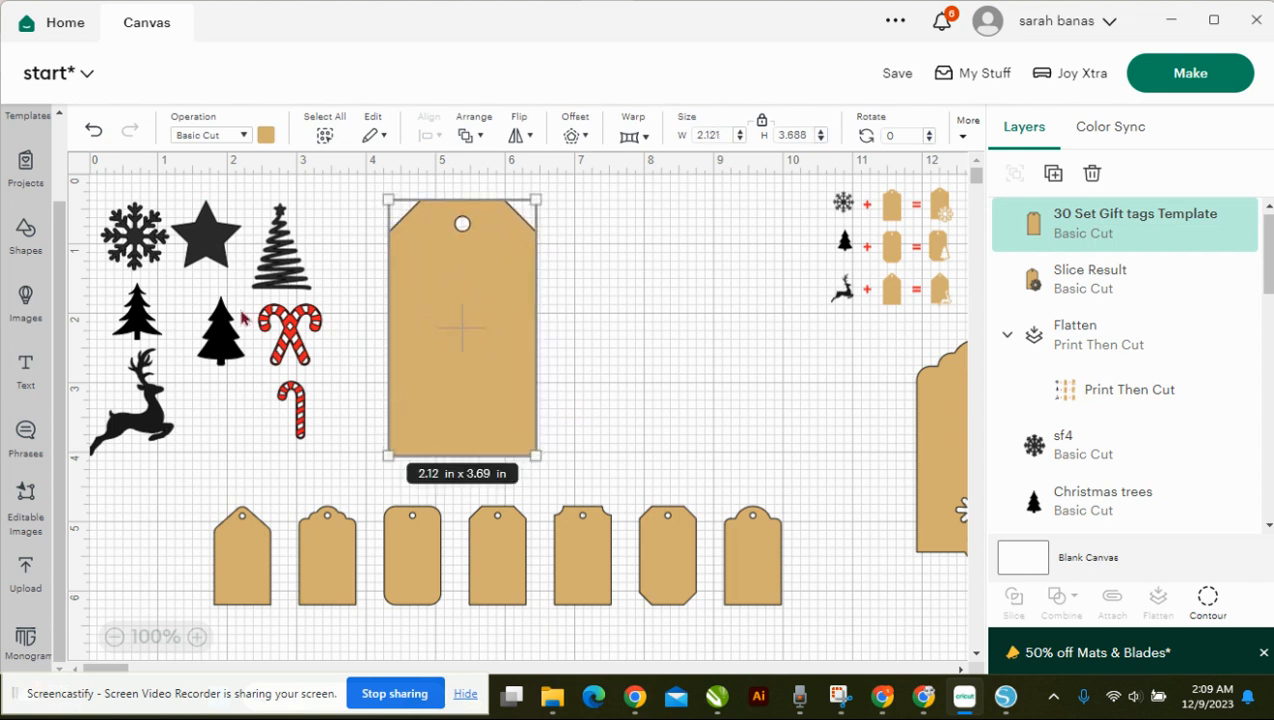
Move the single candy cane beside the enlarged tag and scale it to about 0.92 × 1.99 in.
click(300, 418)
drag(300, 418, 621, 332)
drag(645, 370, 653, 389)
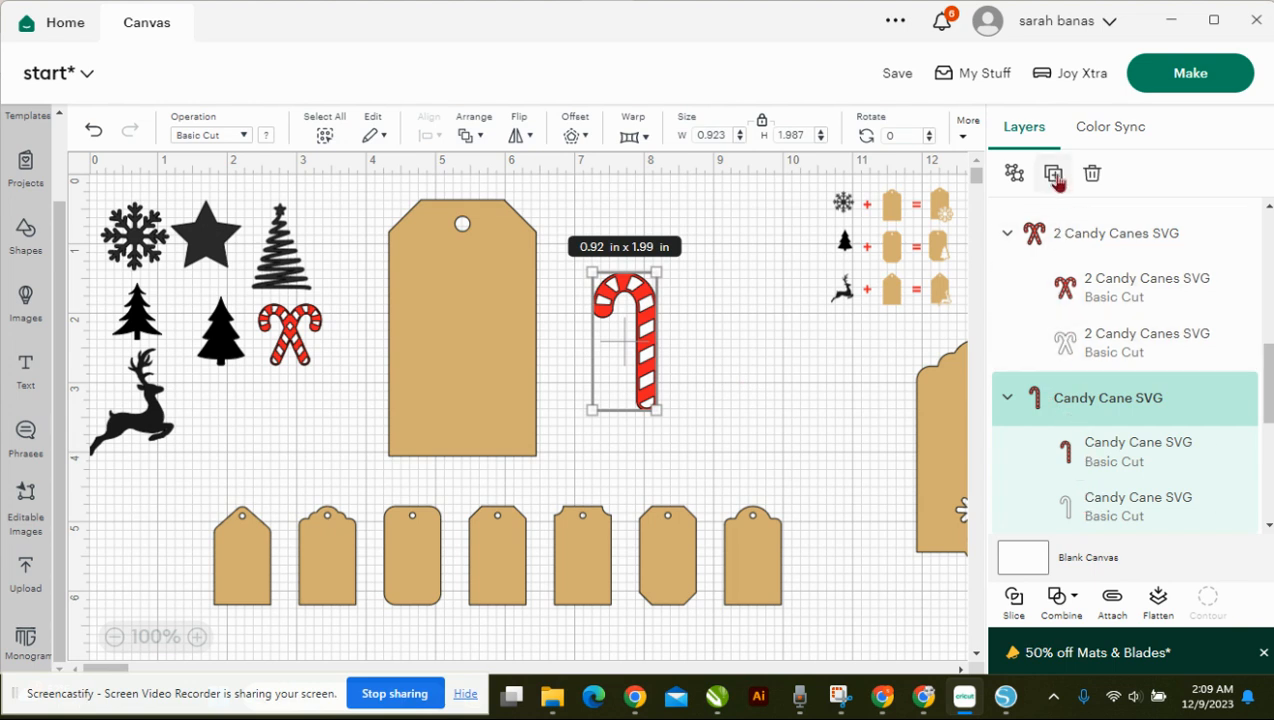
Ungroup the enlarged candy cane and delete its white background layer.
click(1015, 173)
click(717, 268)
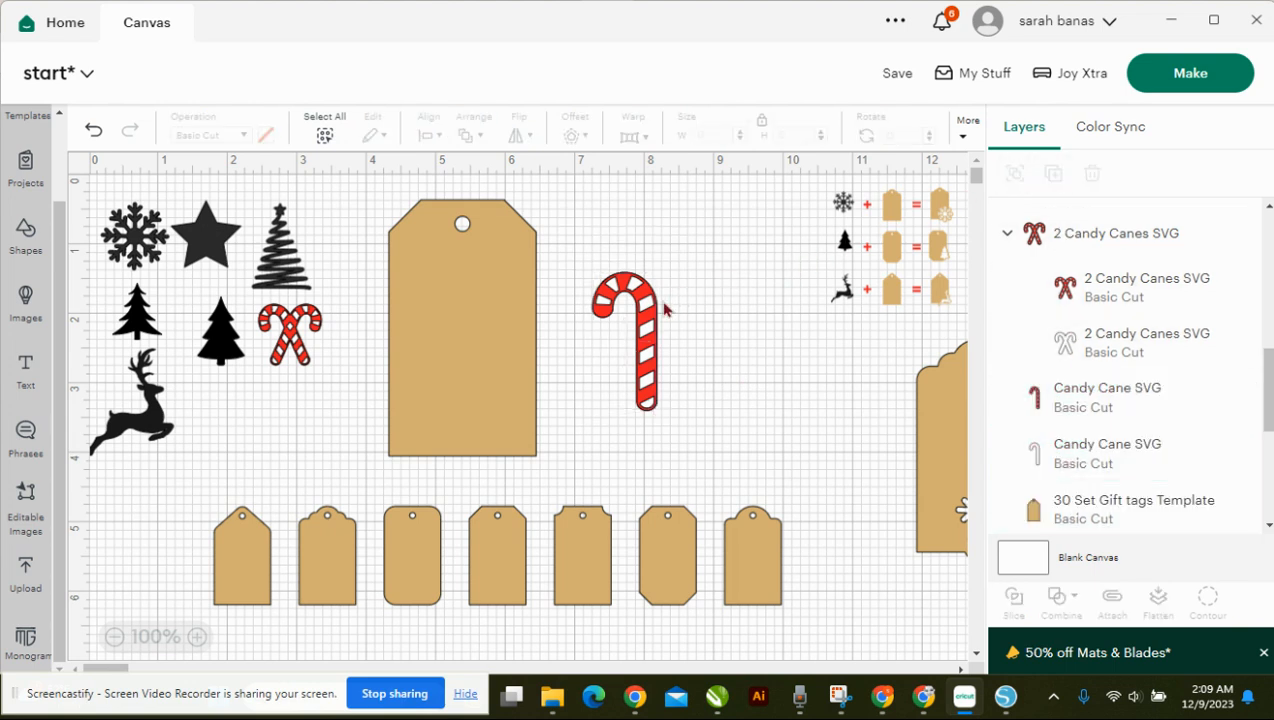
drag(652, 318, 714, 316)
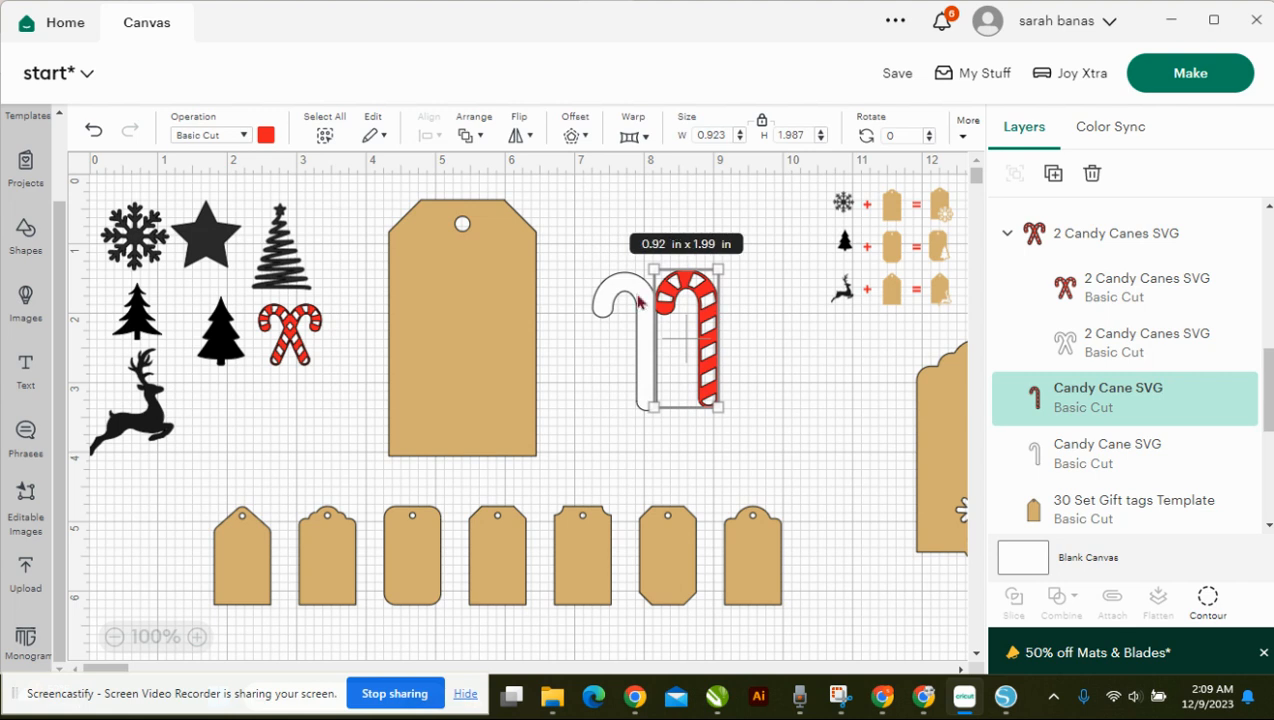
click(638, 301)
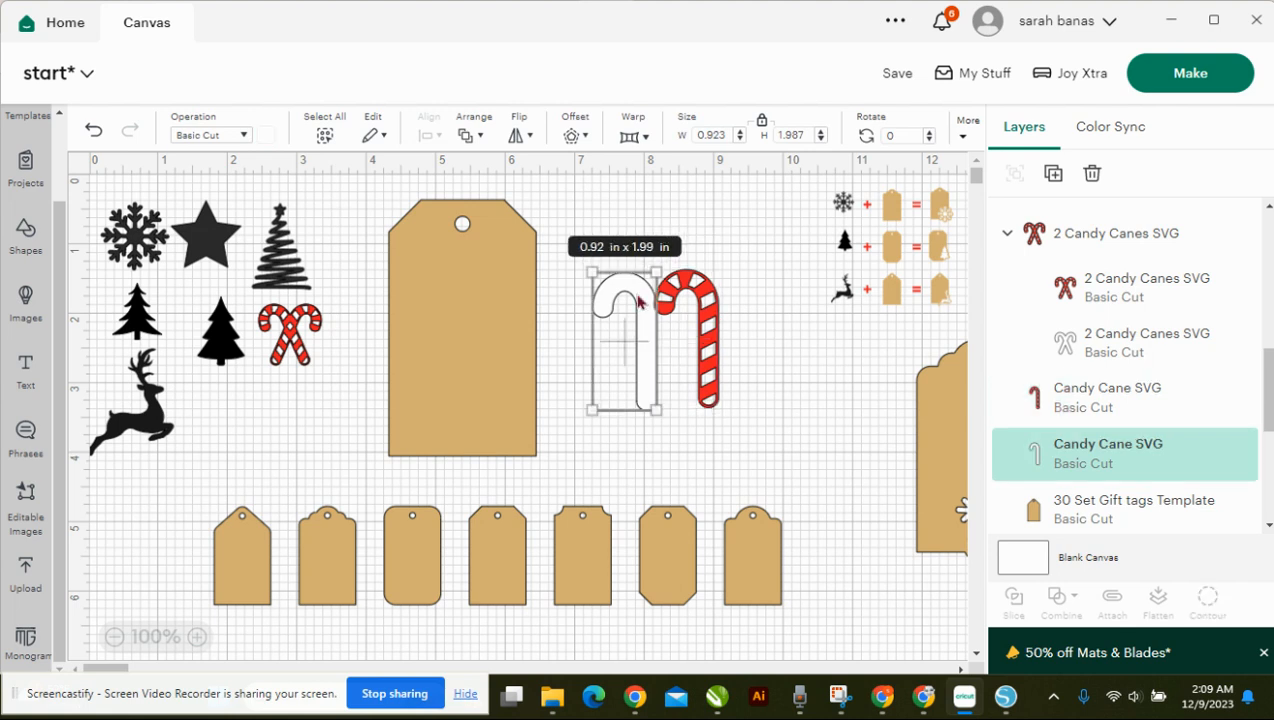
key(Delete)
click(676, 297)
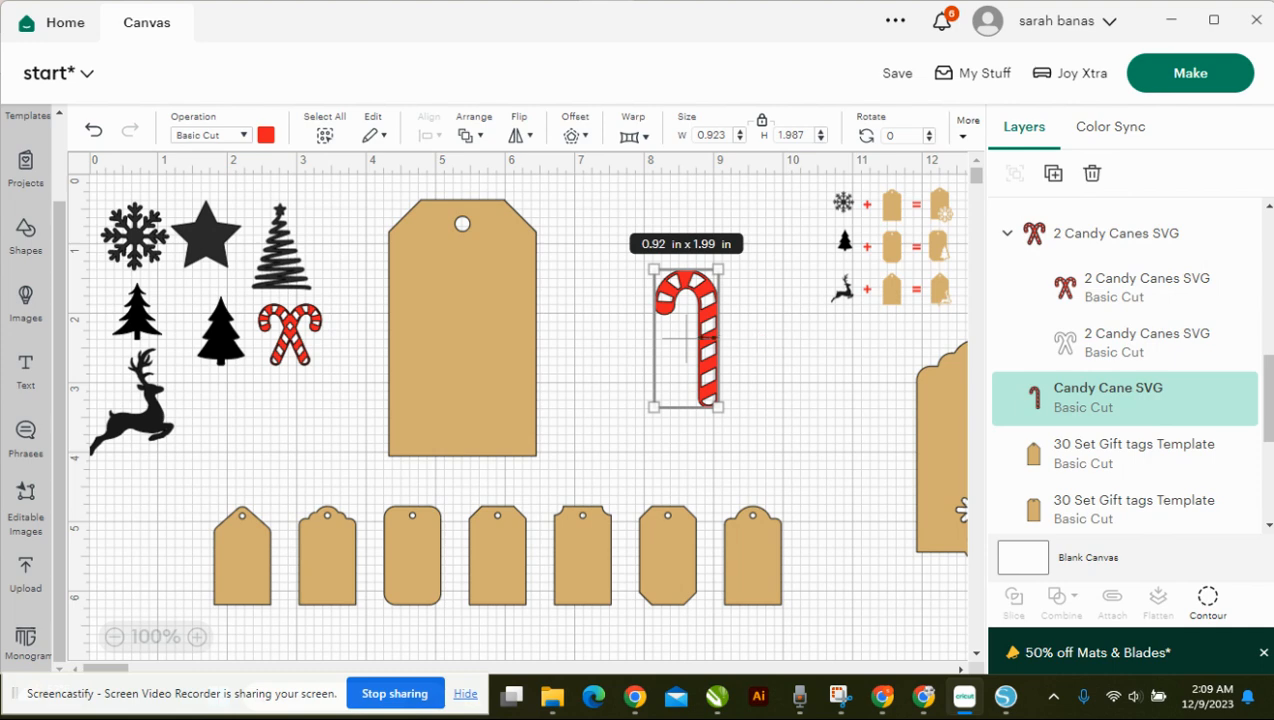
click(864, 360)
Bring the red candy cane to the front and place it over the tag's right edge.
drag(712, 346, 599, 352)
right_click(595, 350)
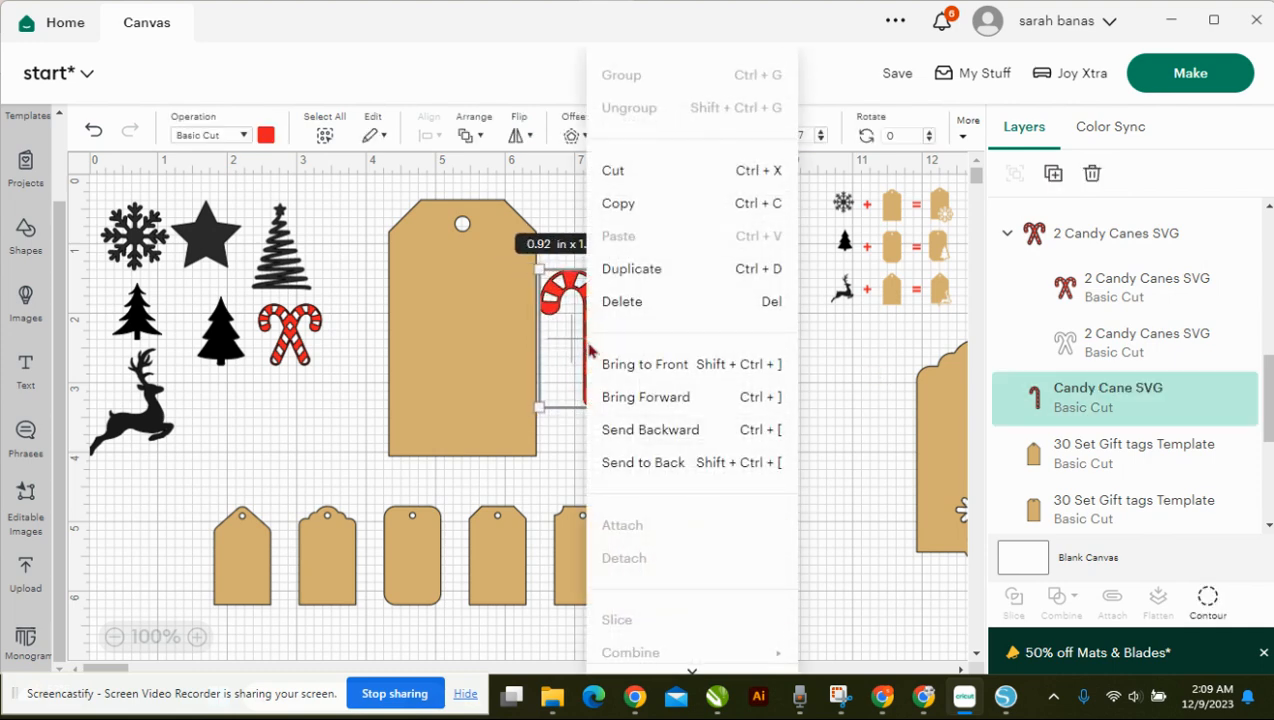
click(642, 374)
click(648, 352)
drag(590, 331, 527, 342)
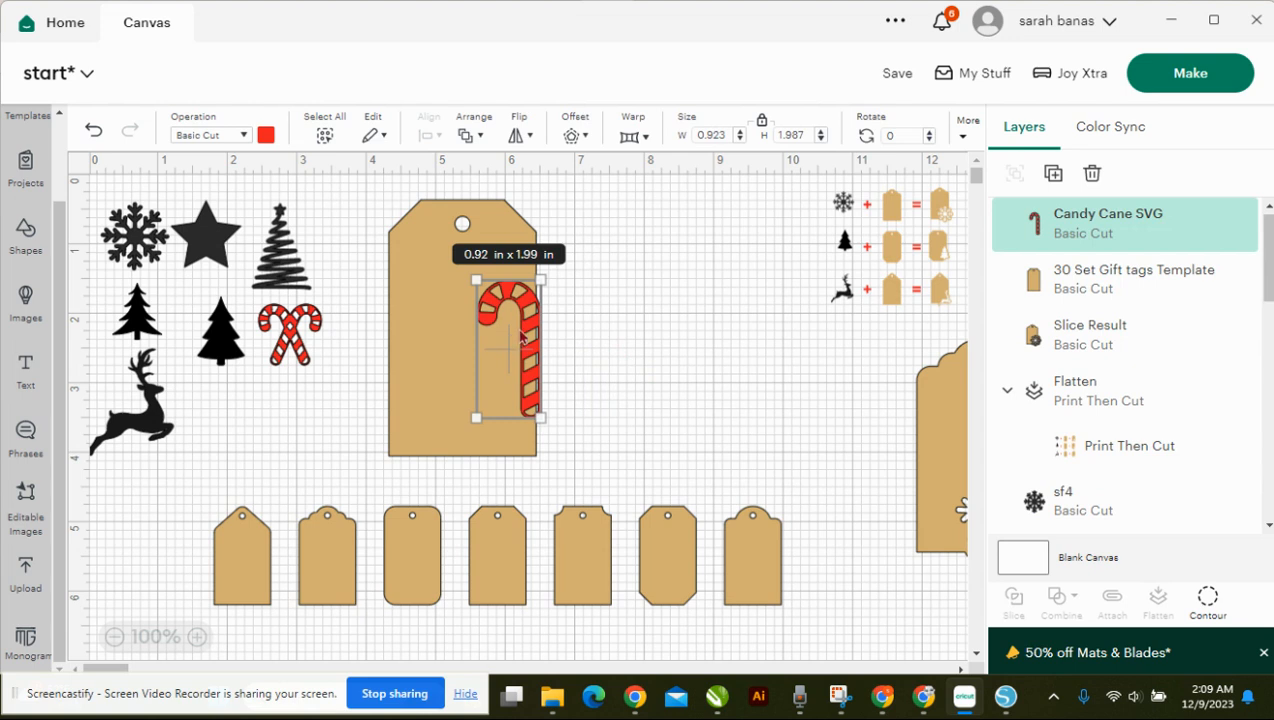
Rotate the candy cane to about 16.38° and position it over the tag's lower right corner.
drag(562, 270, 574, 290)
click(634, 392)
click(532, 372)
drag(532, 372, 531, 412)
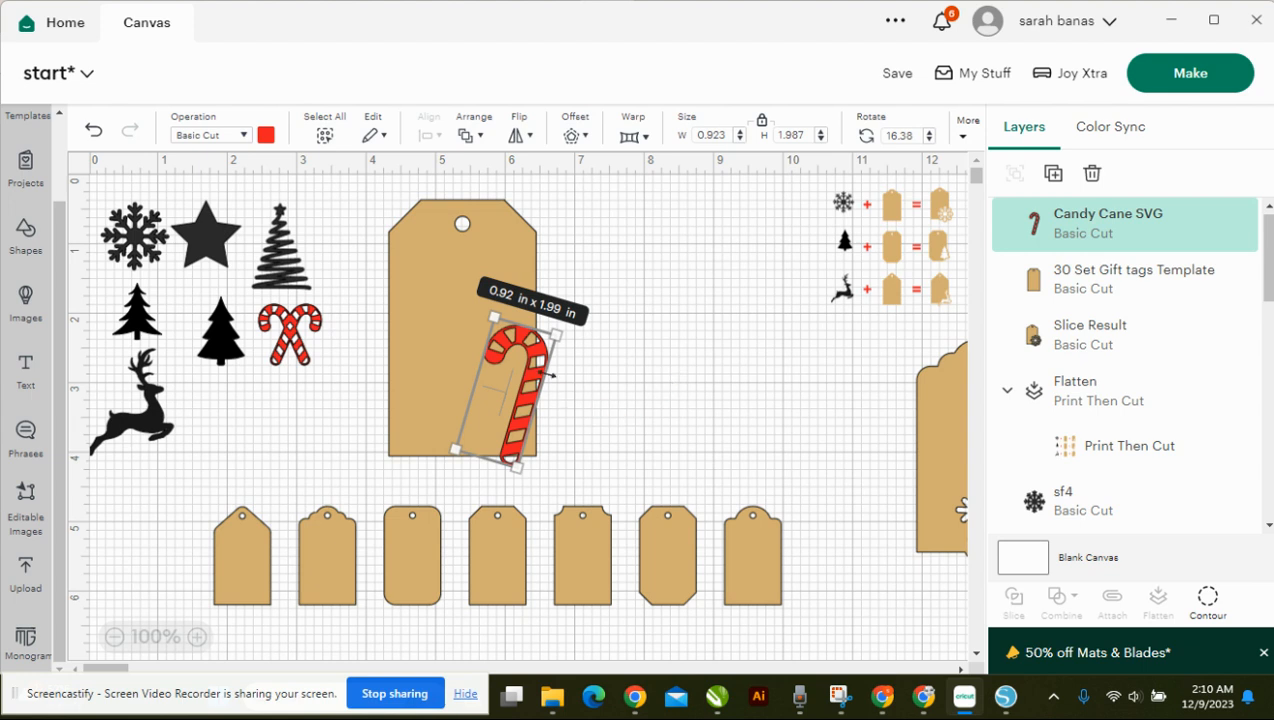
Duplicate the tilted candy cane and place the copy in the empty area beside the tag.
click(1054, 174)
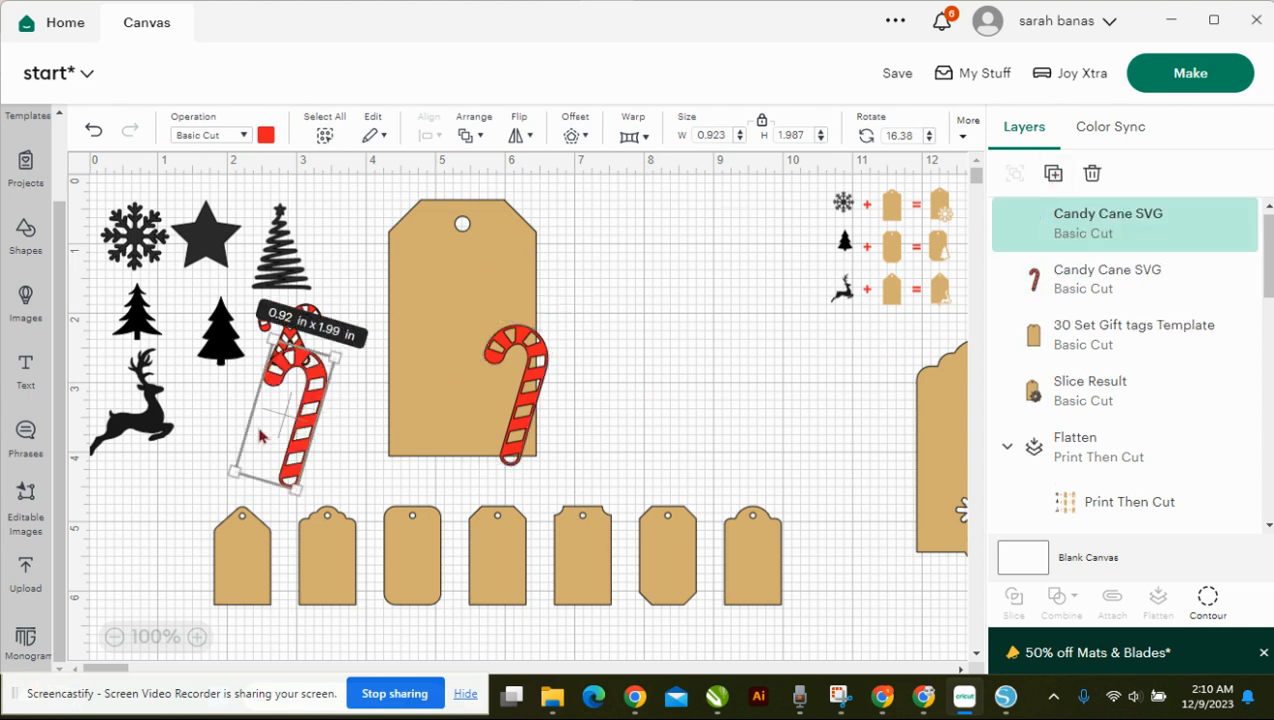
click(149, 459)
drag(312, 428, 702, 368)
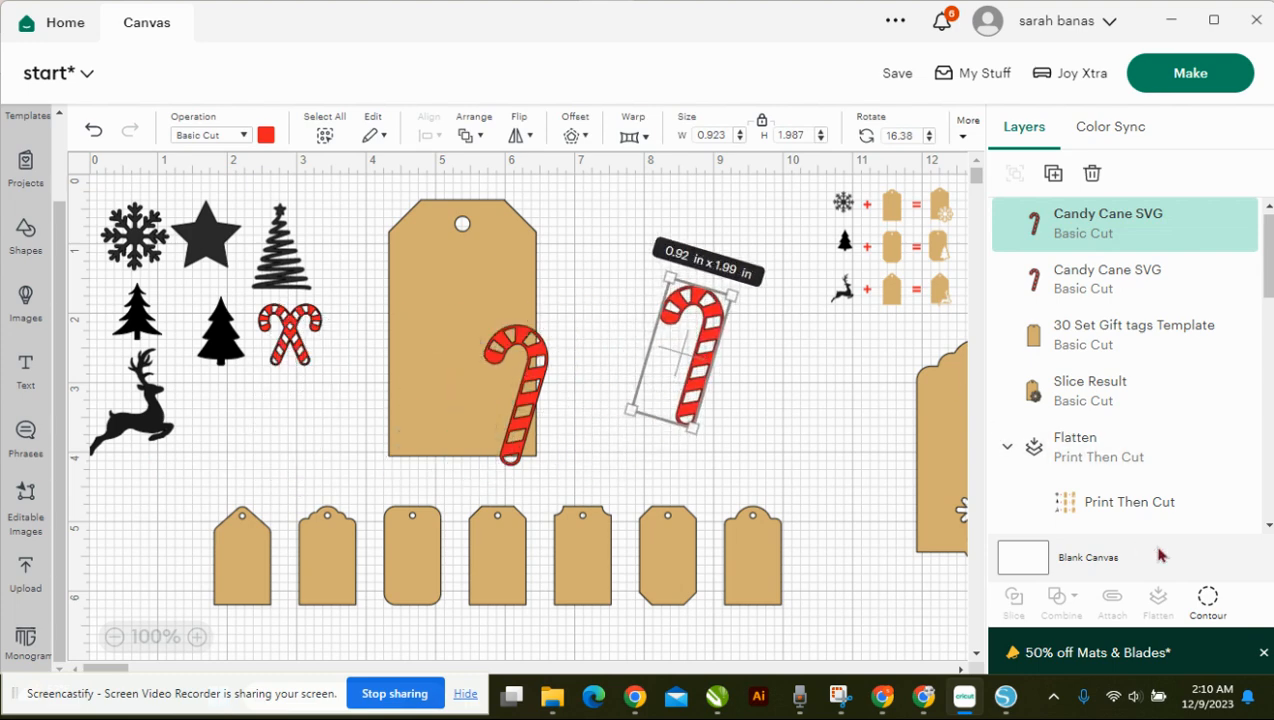
Hide the outer cane contour of the duplicate so that only its stripe shapes remain.
click(1210, 605)
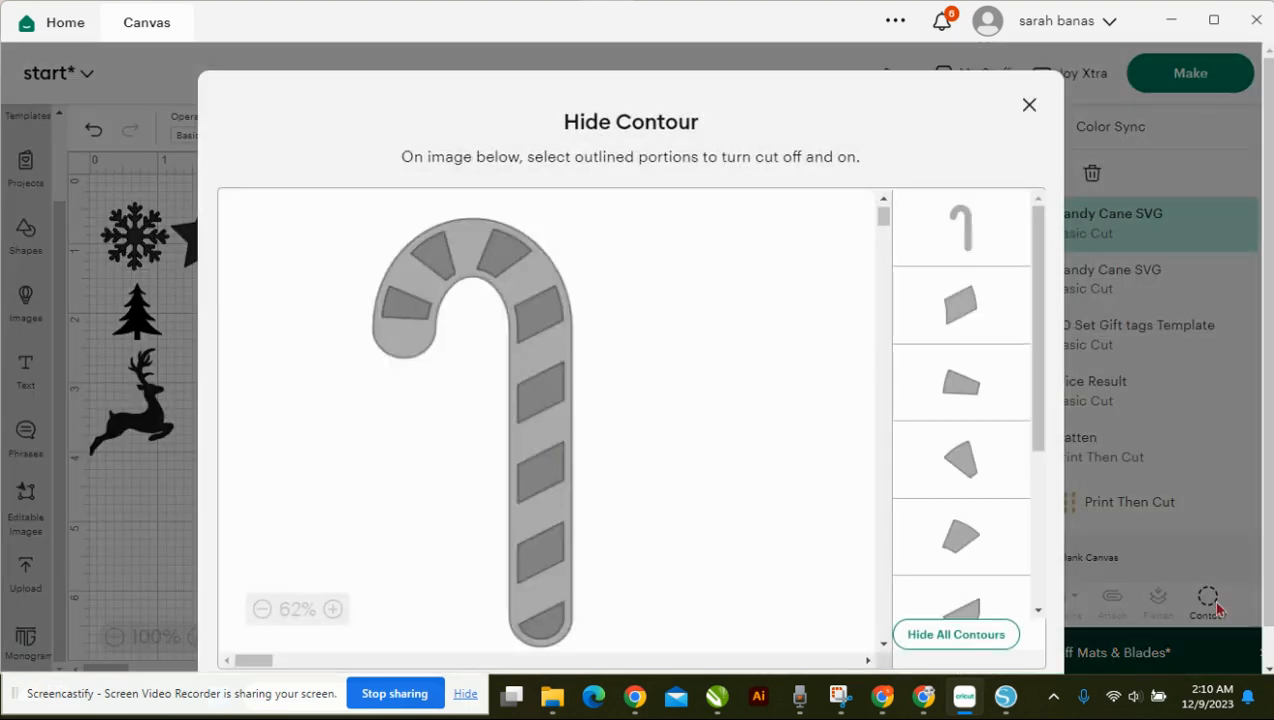
click(968, 242)
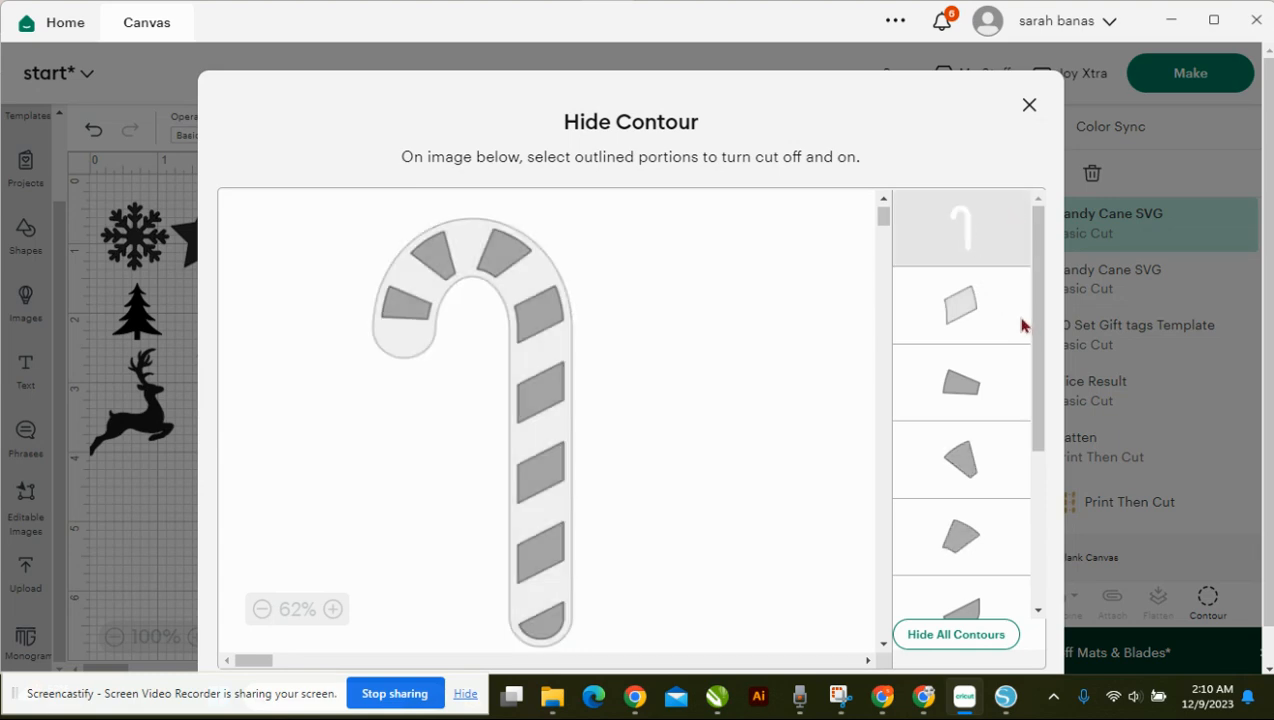
click(1029, 106)
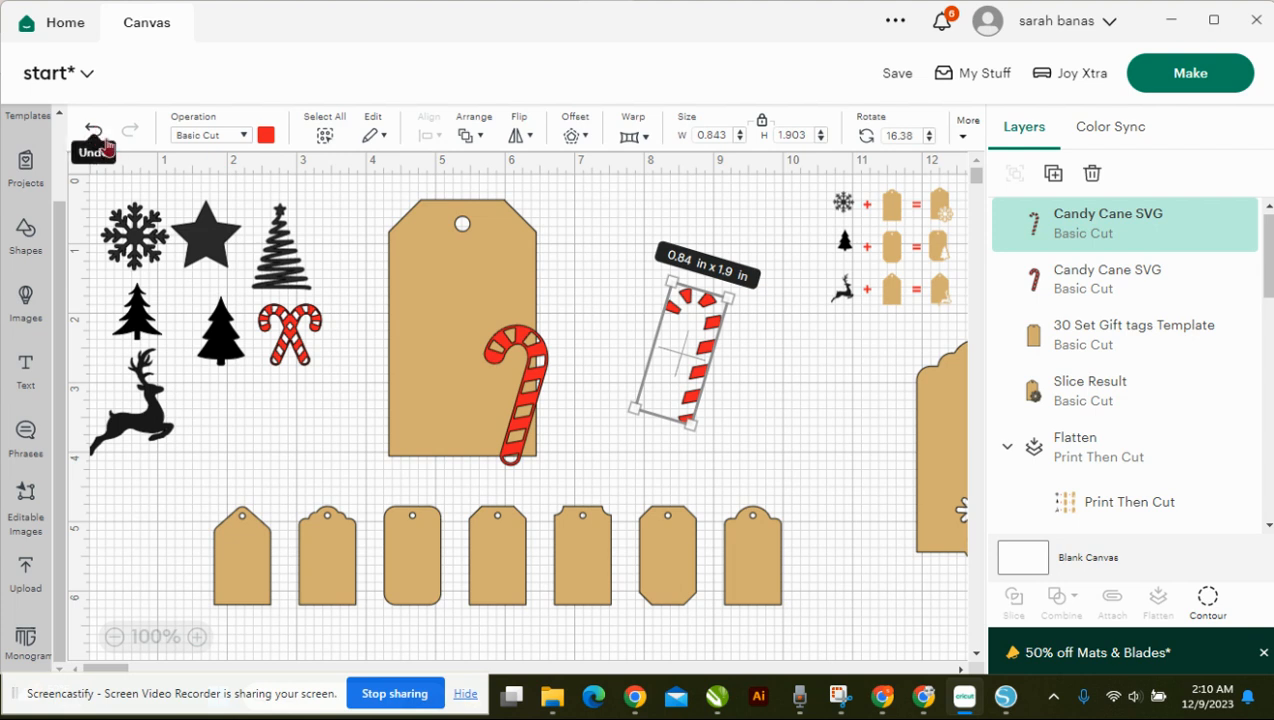
Fit the separate stripe shapes into the gaps of the candy cane on the tag.
click(575, 234)
drag(706, 305, 534, 346)
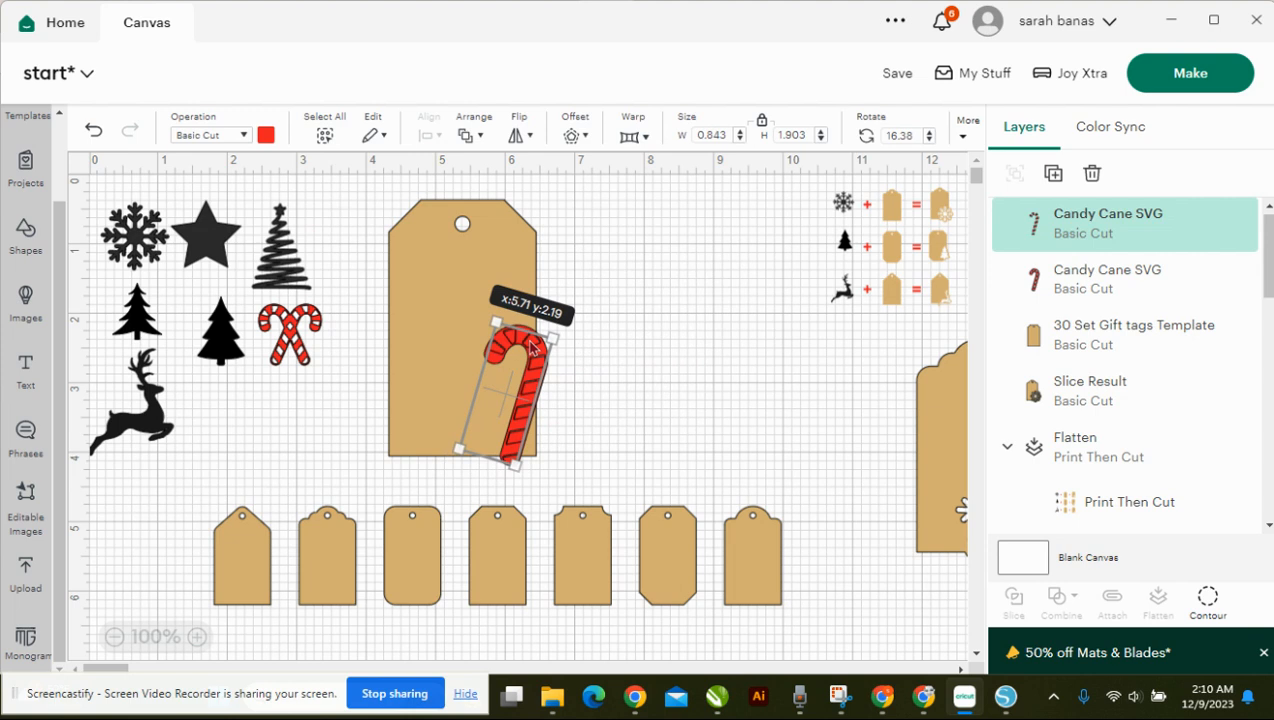
drag(533, 346, 531, 345)
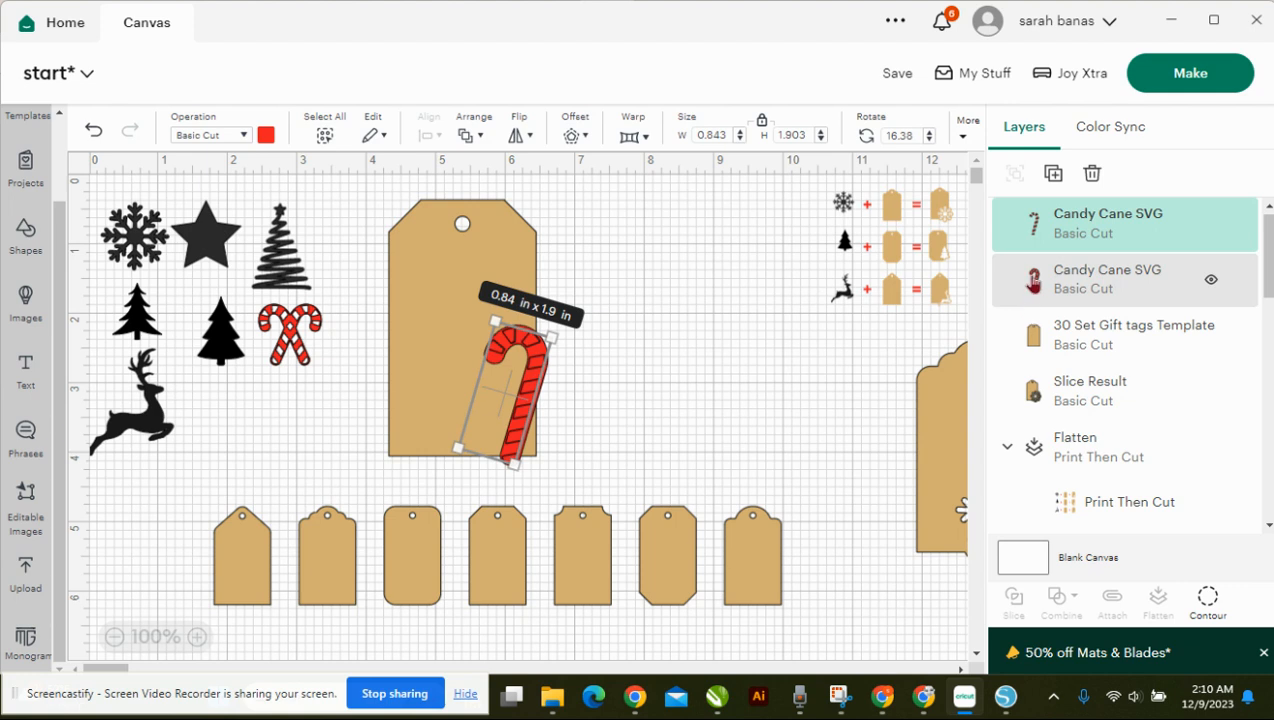
Select the original candy cane beneath the stripe shapes and nudge it right, away from them.
click(1120, 279)
key(Right)
key(Right)
key(Right)
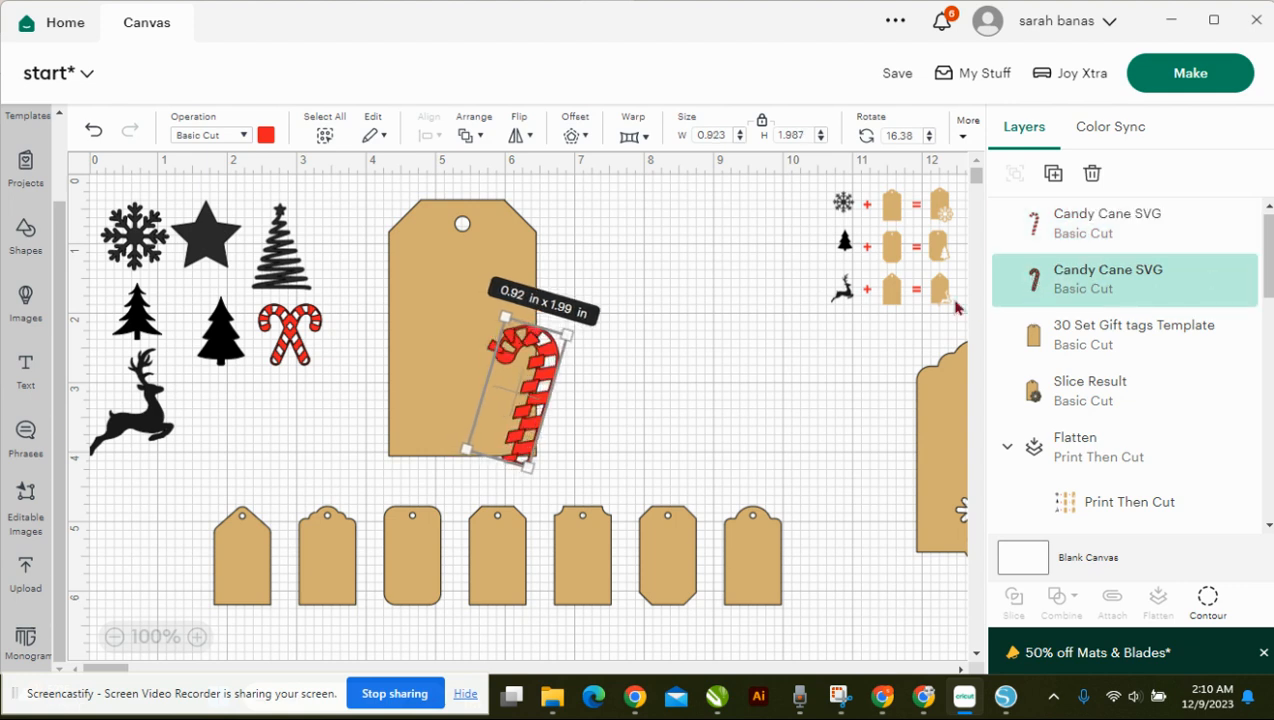
key(Right)
key(Right)
key(Right)
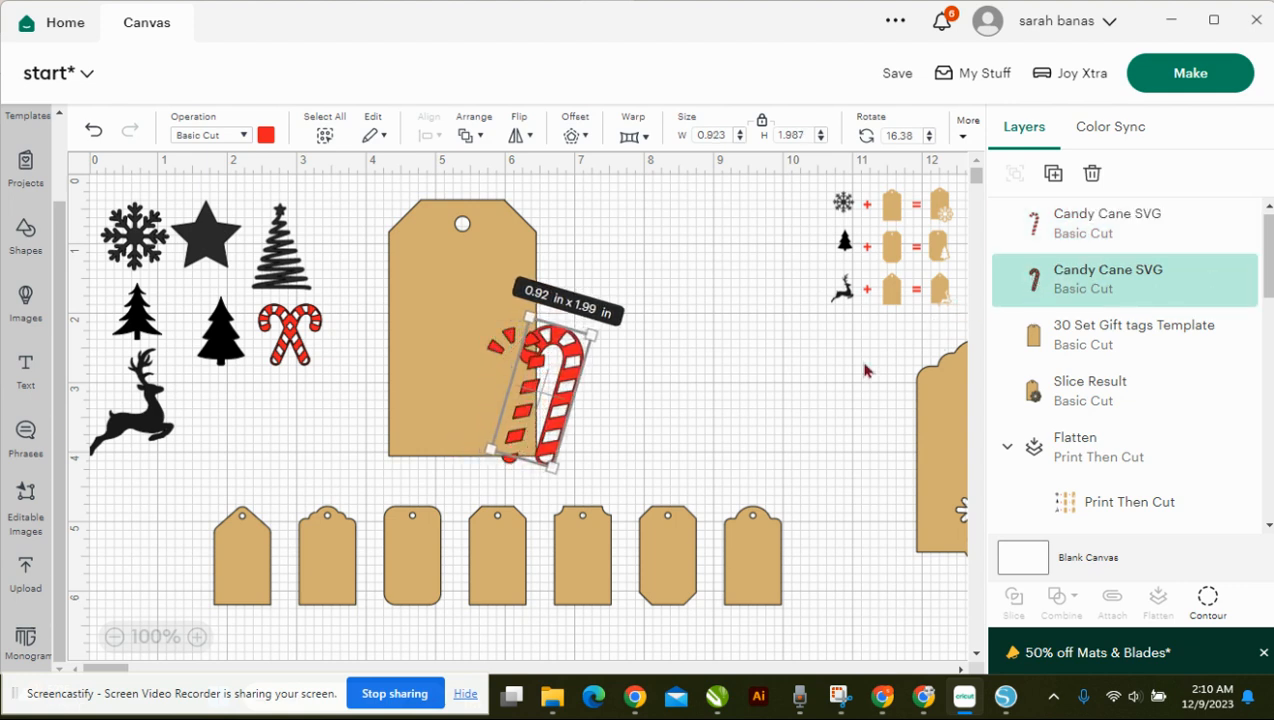
Move the whole candy cane clear of the tag, slice the stripe shapes out of the tag, and move the sliced tag aside.
click(757, 409)
drag(583, 386, 827, 376)
drag(575, 305, 469, 447)
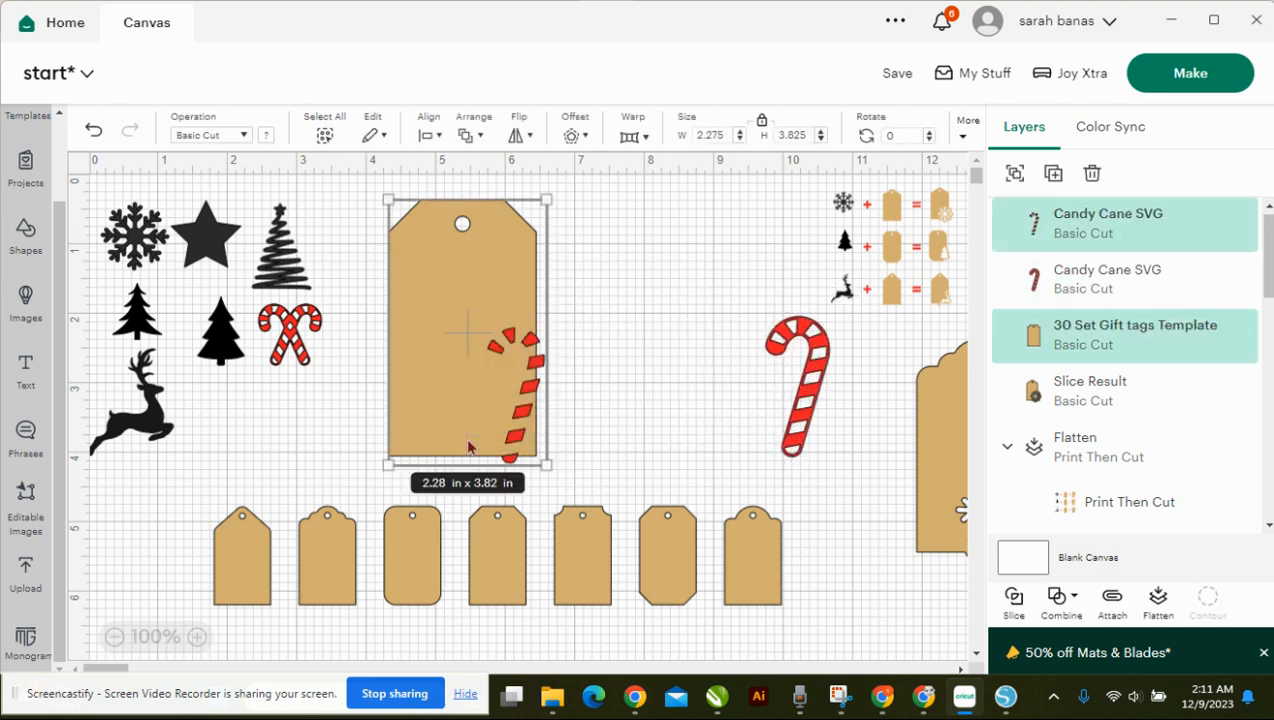
click(1014, 598)
drag(480, 272, 673, 272)
Bring the whole candy cane to the front and fit it over the striped cutouts in the tag.
drag(772, 358, 740, 336)
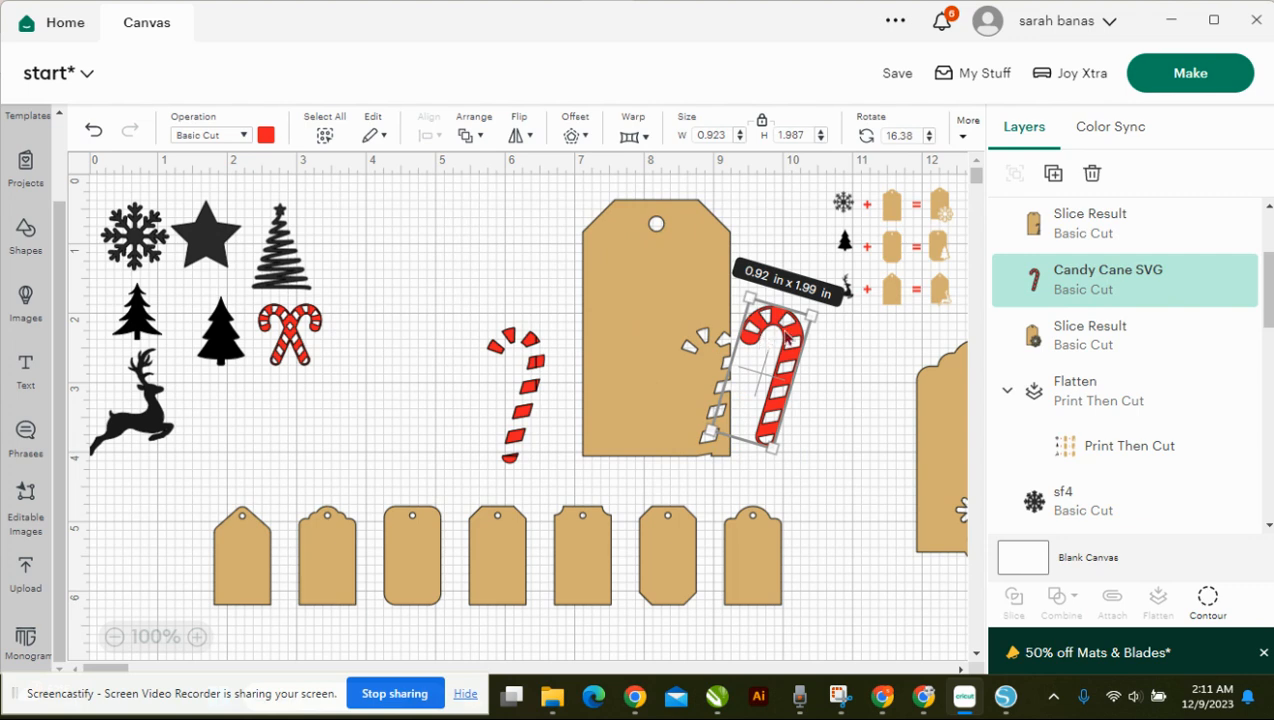
right_click(781, 334)
click(822, 376)
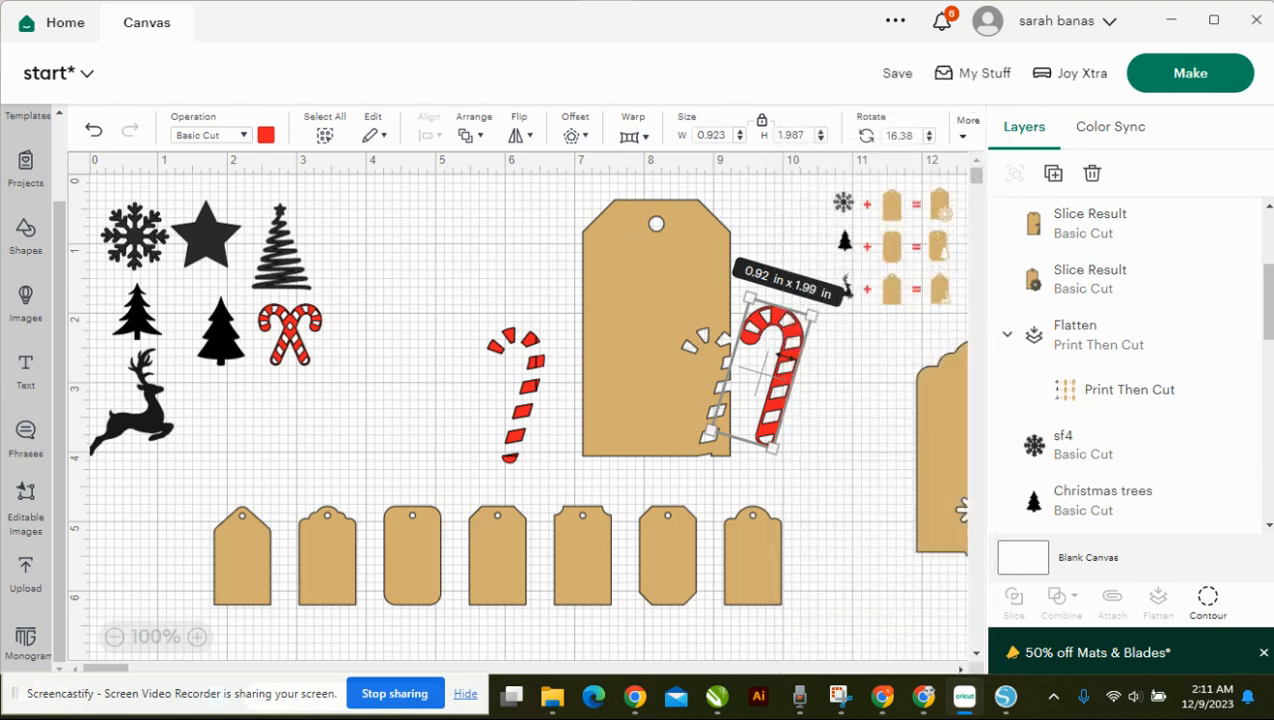
click(835, 357)
drag(797, 363, 732, 382)
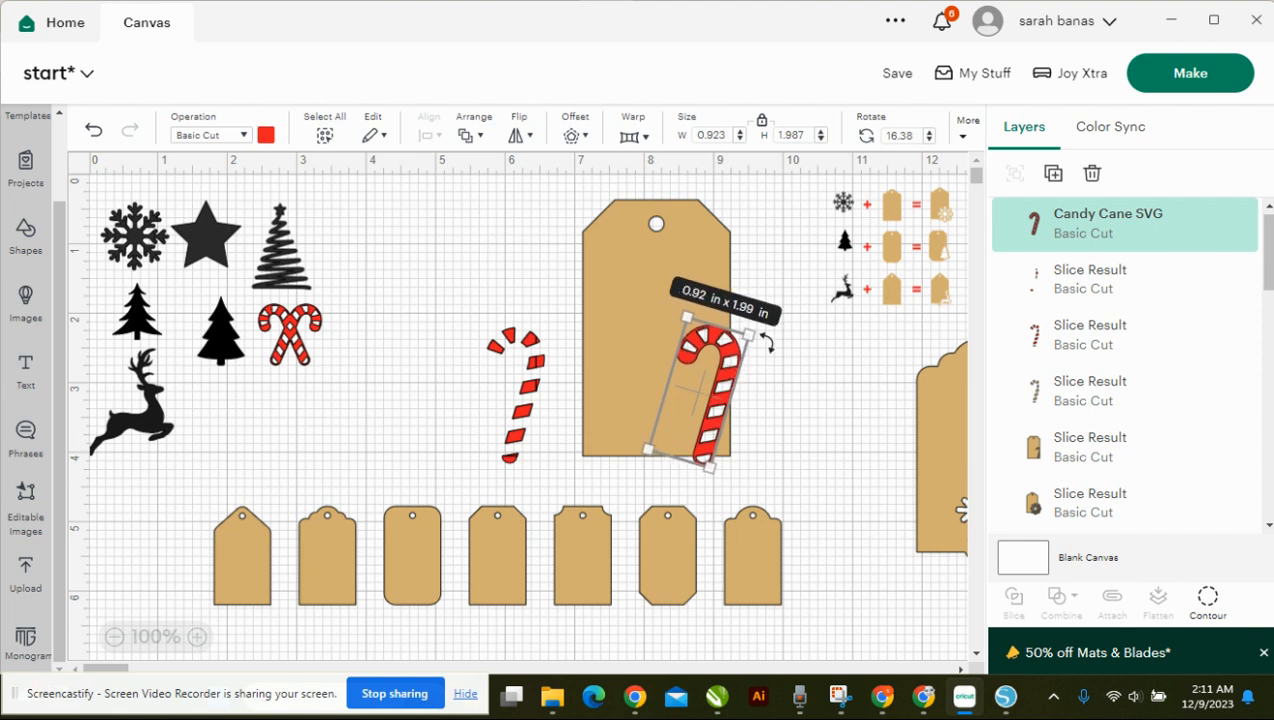
Duplicate the whole candy cane that lies on the tag.
drag(808, 360, 653, 404)
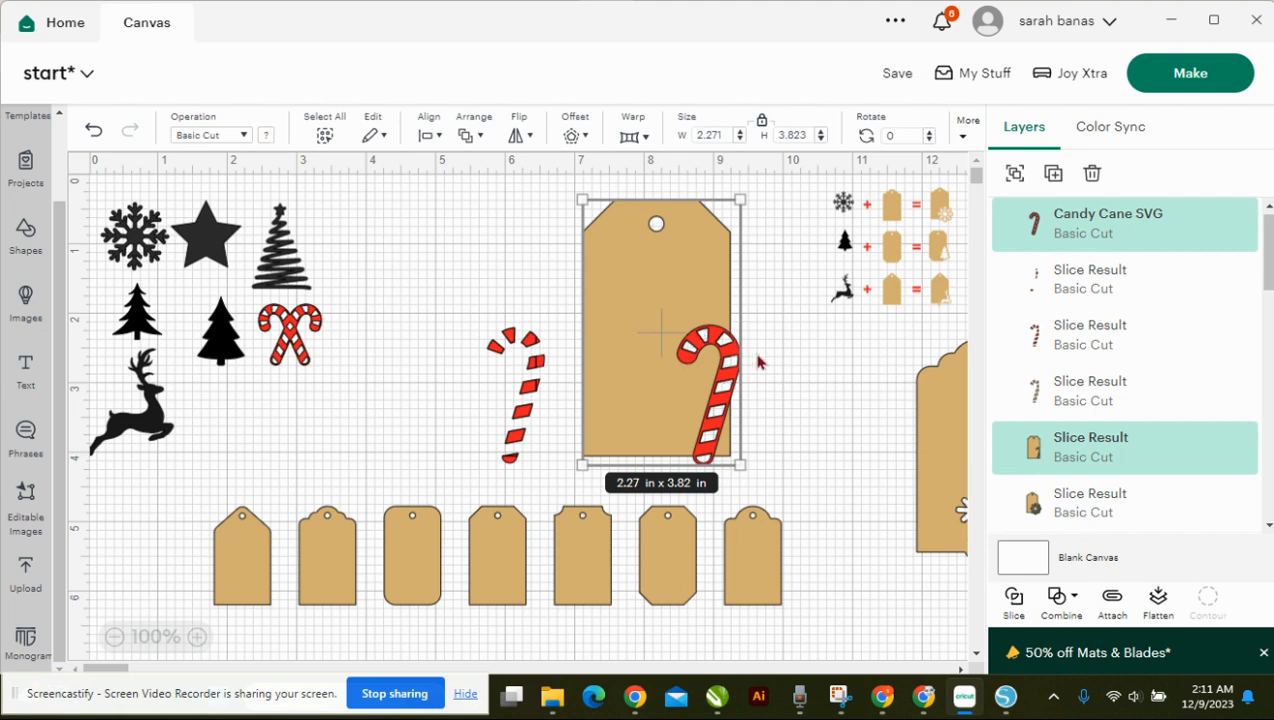
click(826, 395)
click(725, 388)
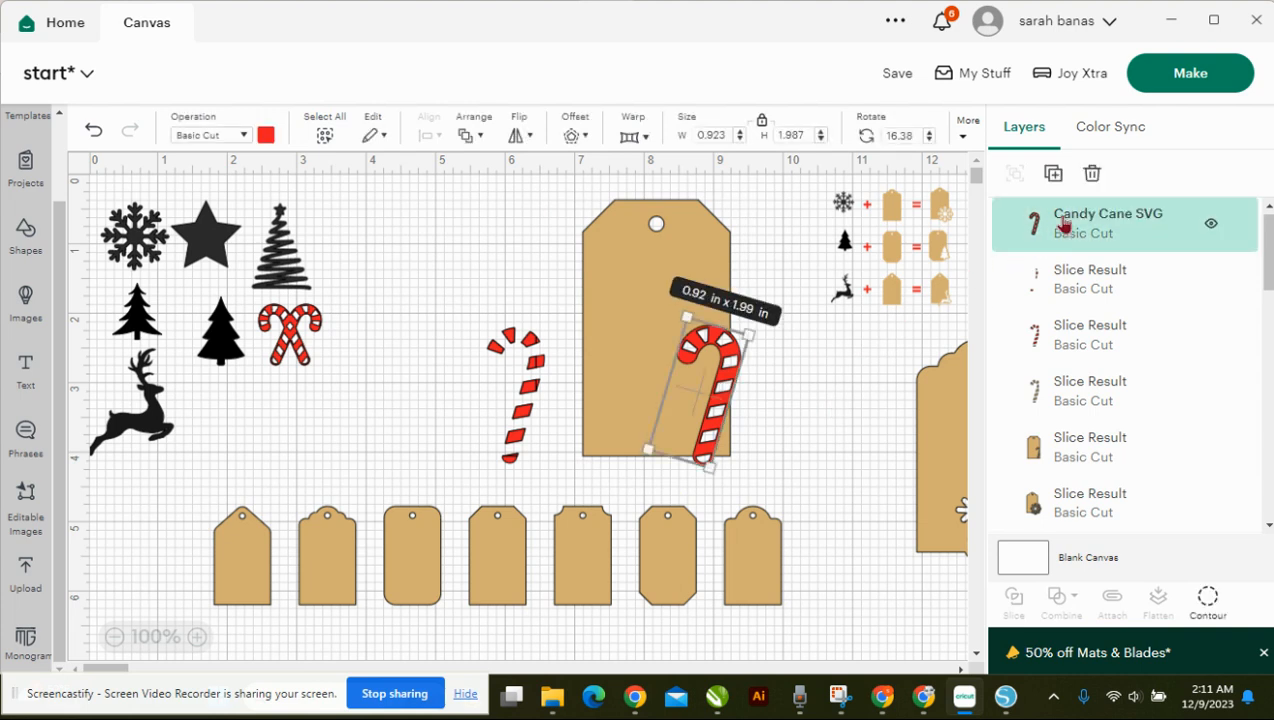
click(1056, 178)
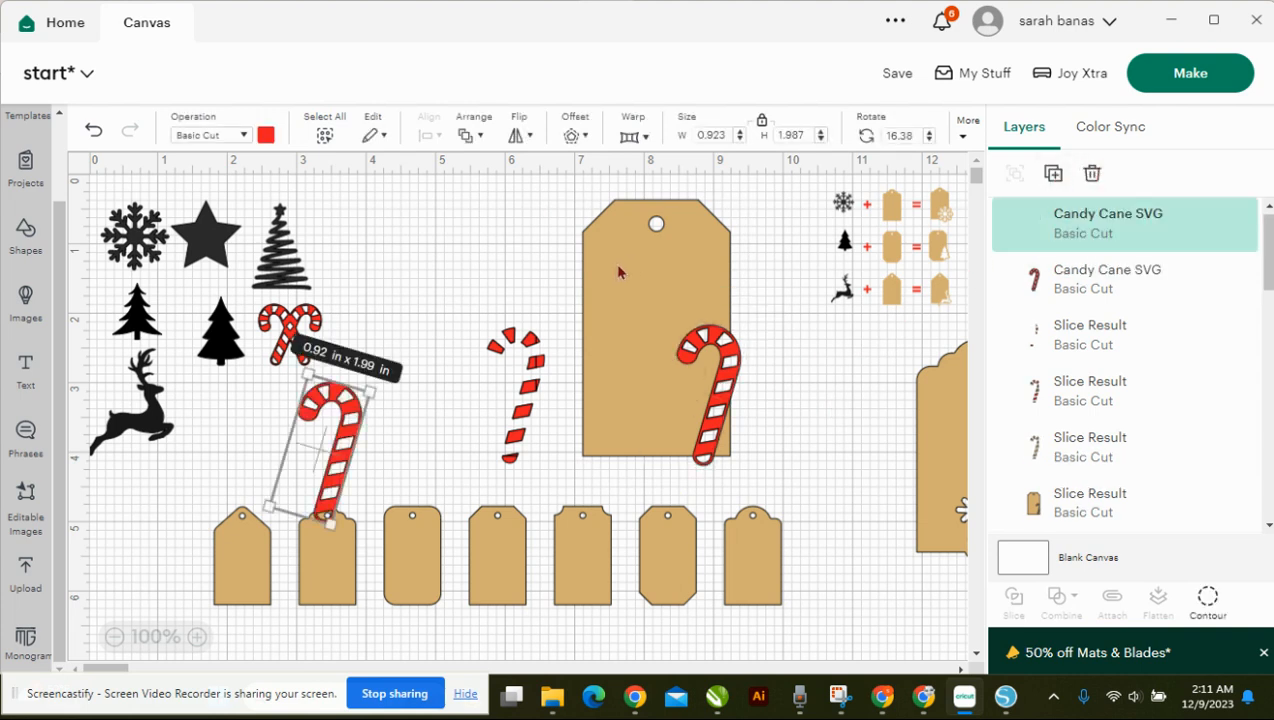
Delete the leftover red stripe pieces produced by the slice.
click(505, 345)
drag(484, 278, 541, 466)
key(Delete)
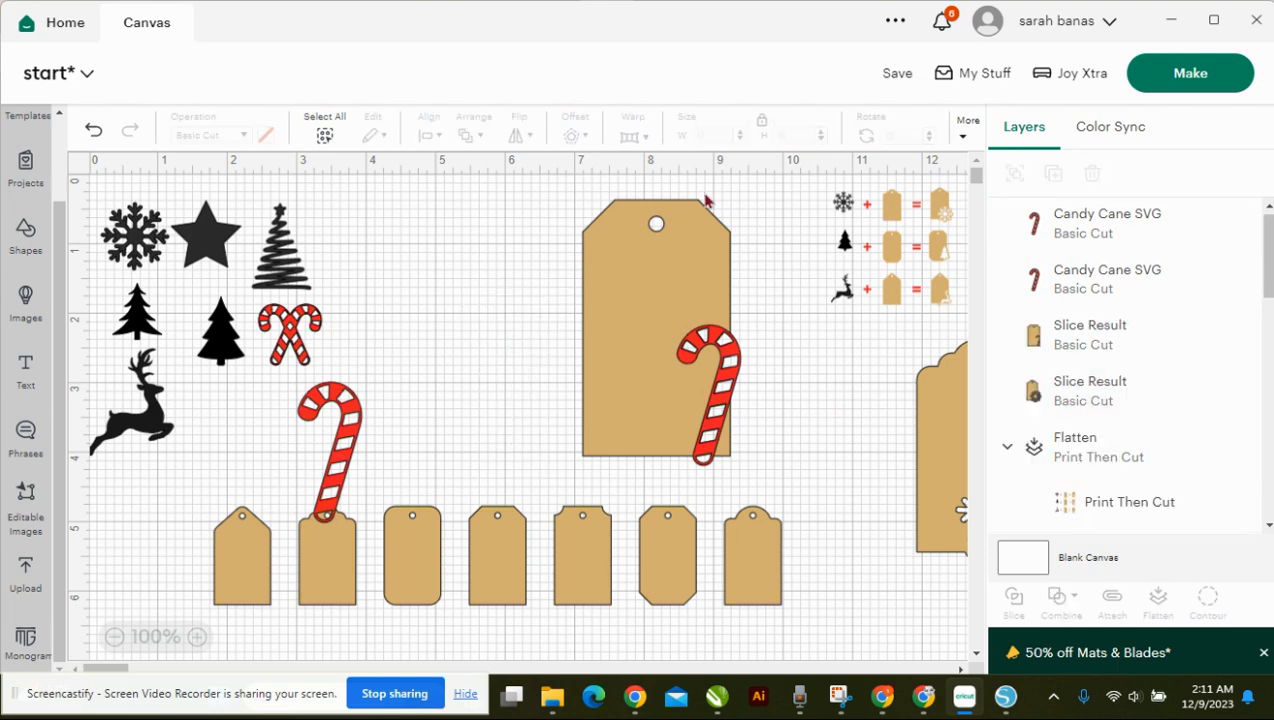
Move the duplicate candy cane off the small tags and weld the other candy cane to the large tag.
drag(355, 444, 449, 373)
drag(751, 301, 688, 425)
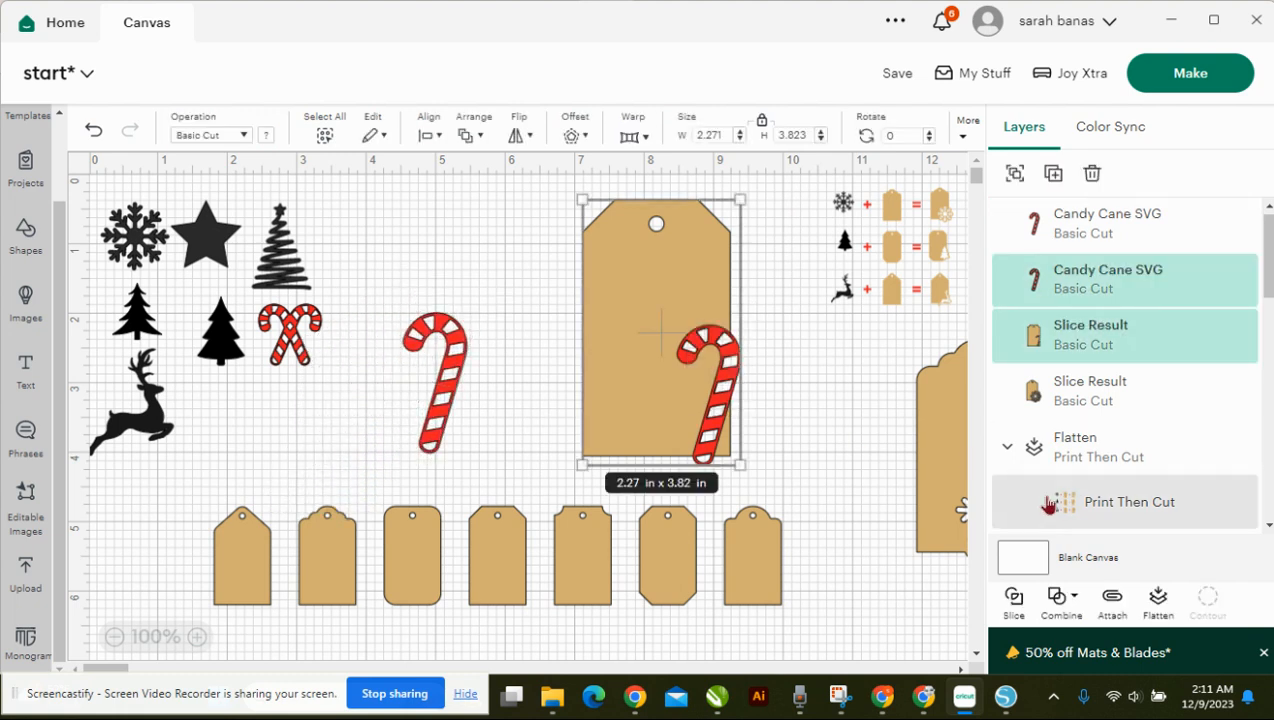
click(1073, 602)
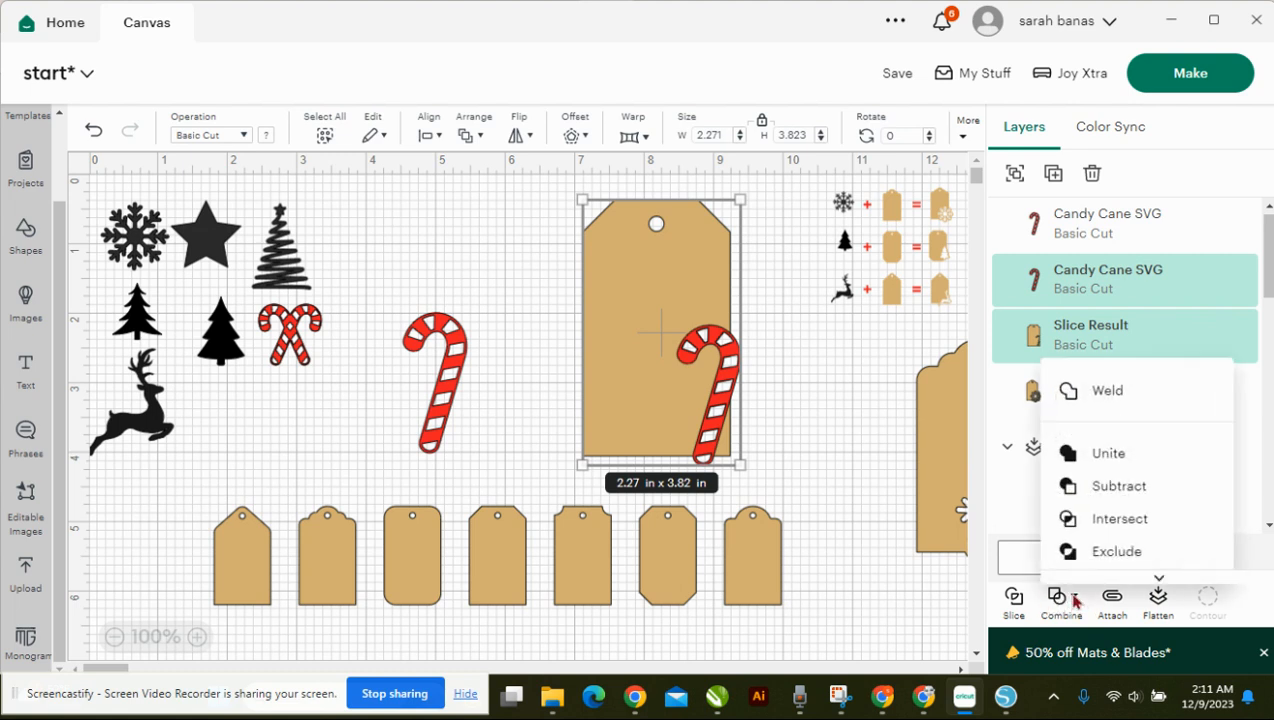
click(1106, 396)
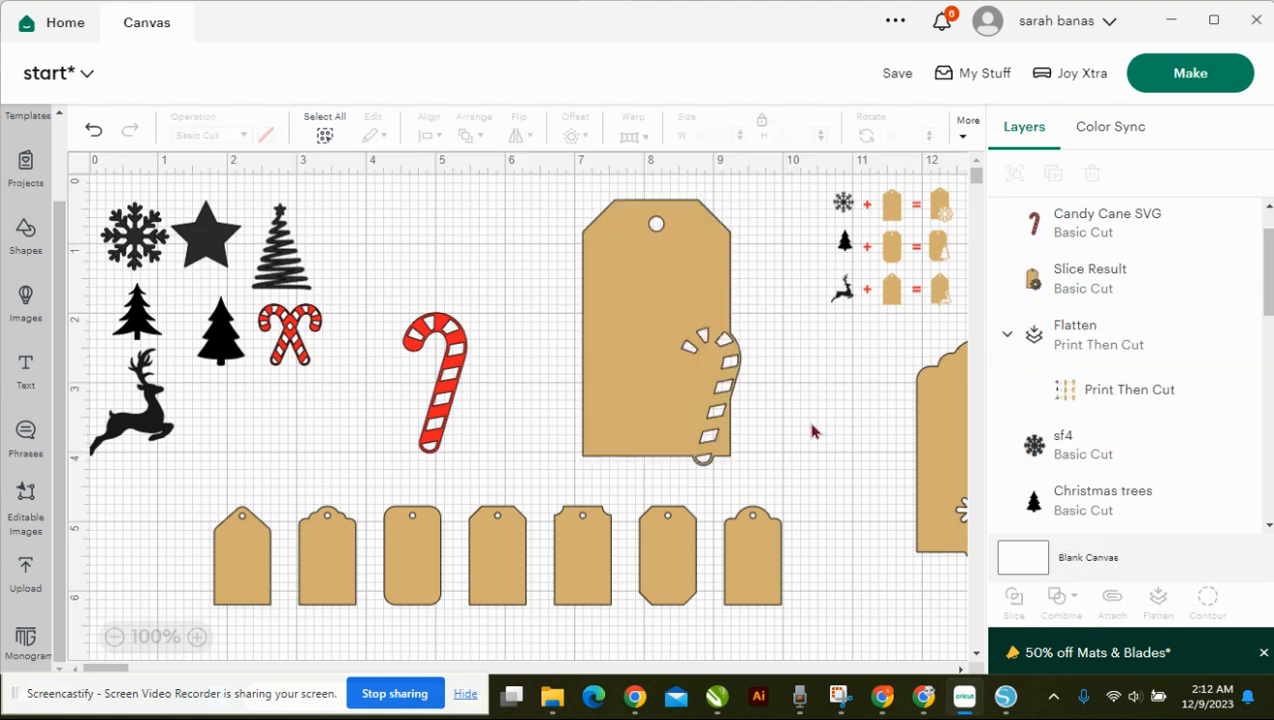
Bring the spare candy cane to the front and fit it over the cane-shaped cutouts in the welded tag.
drag(706, 393, 647, 392)
drag(448, 372, 780, 370)
right_click(783, 362)
click(805, 364)
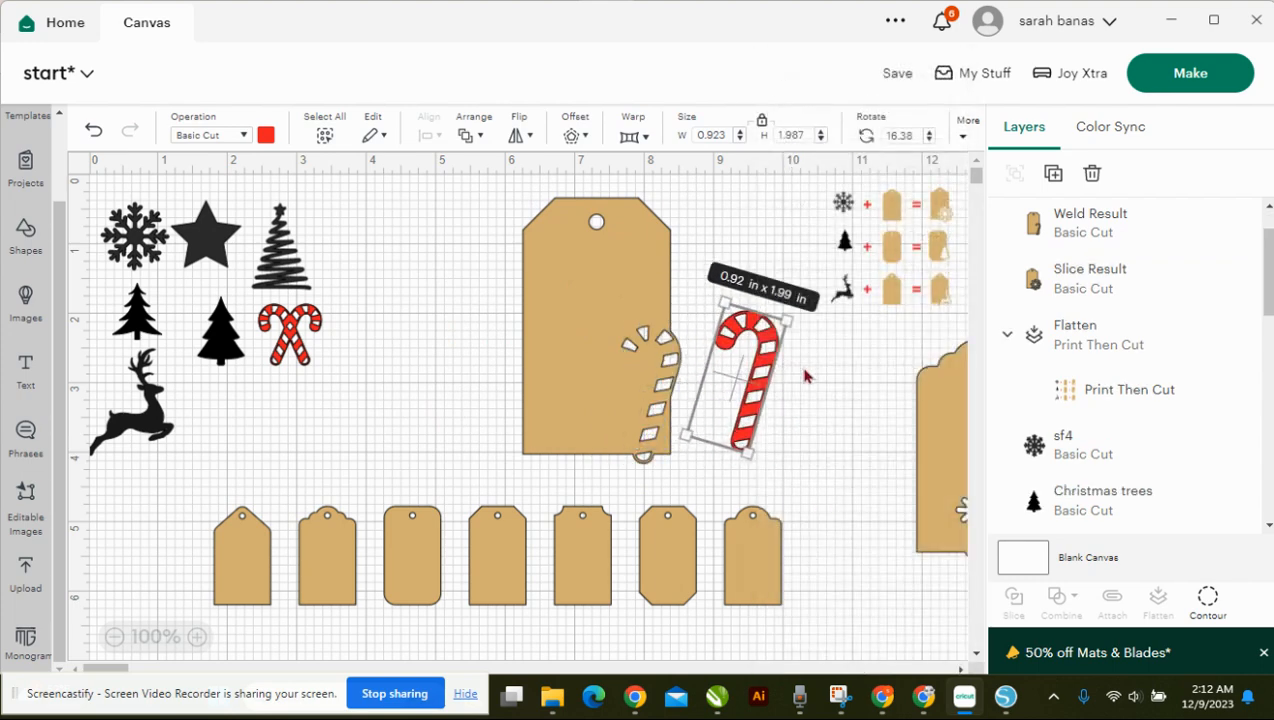
click(831, 407)
drag(762, 372, 667, 383)
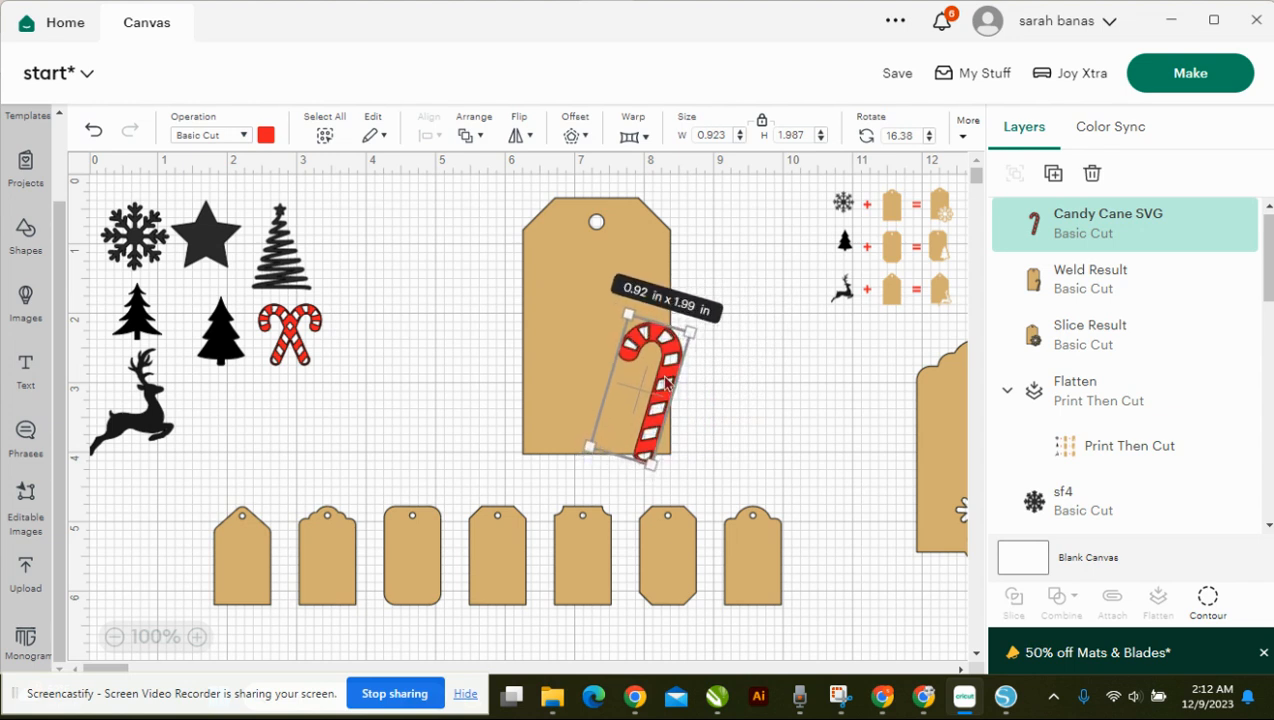
Scale the tag and candy cane together down to about 1.23 by 2.06 in and park them beside the other finished tag.
click(764, 344)
drag(688, 299, 570, 340)
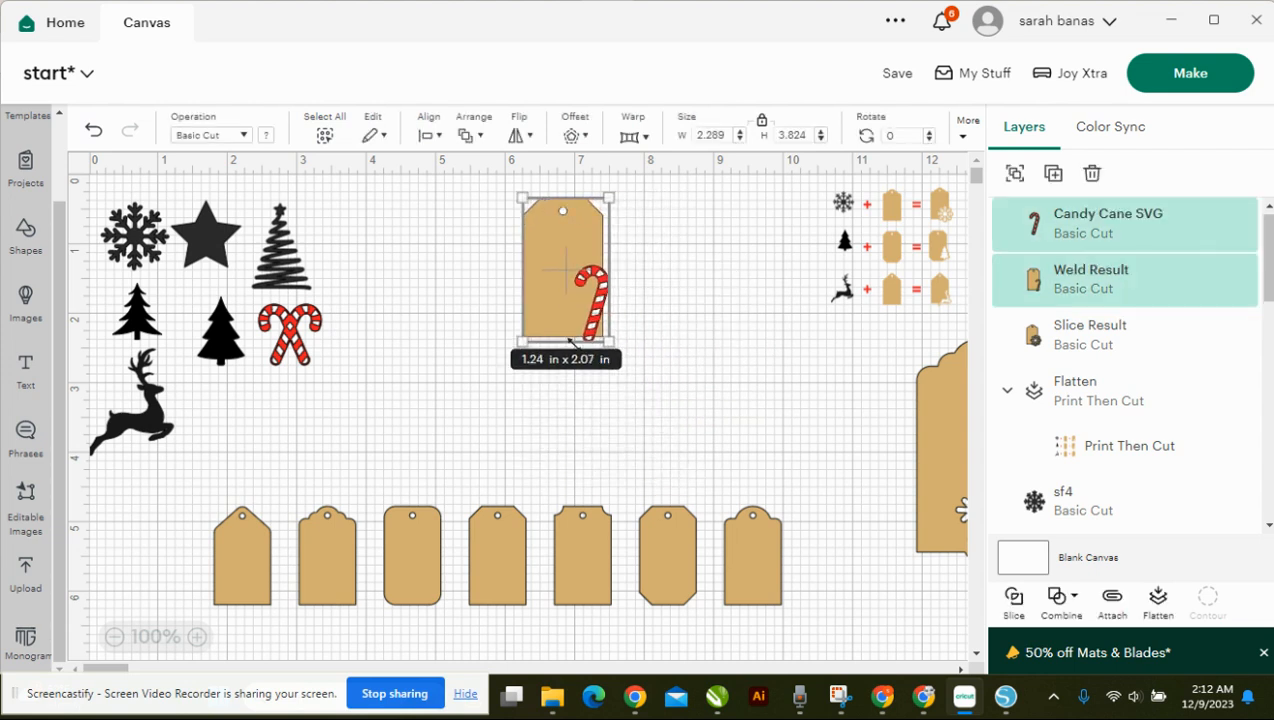
drag(548, 245, 911, 489)
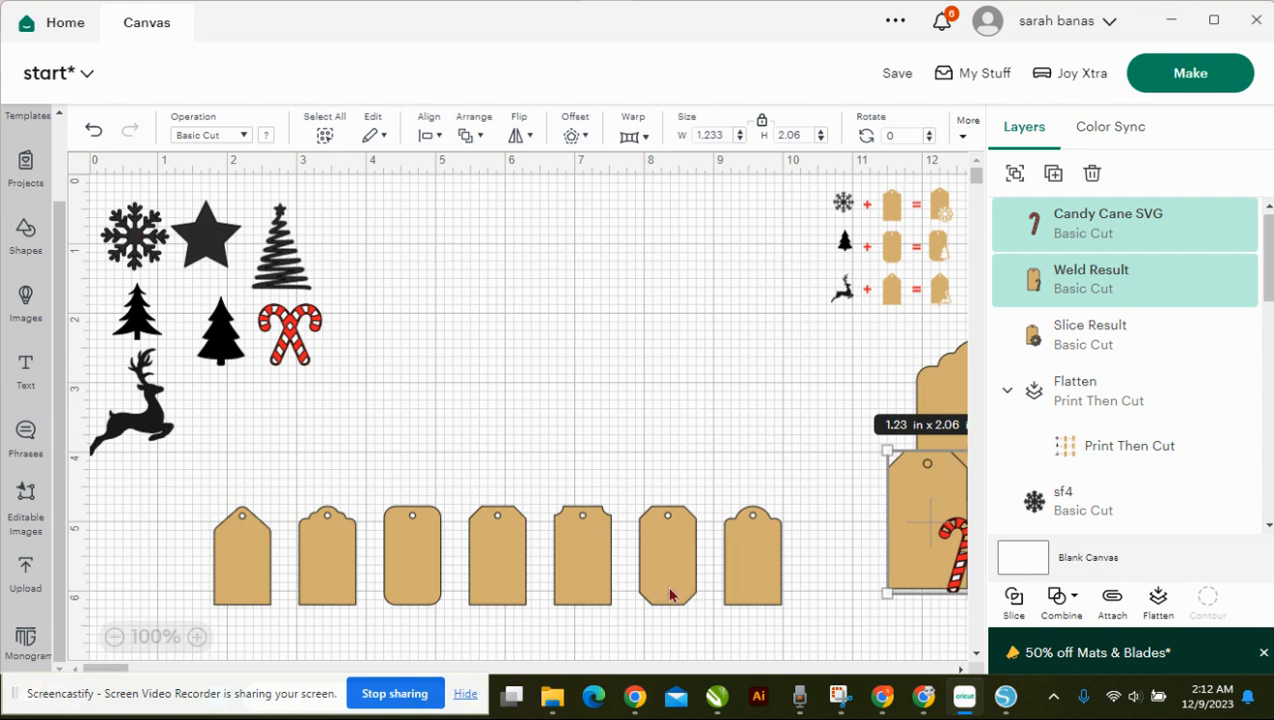
Duplicate the last tag template in the row, place the copy in the empty canvas area, and set the snowflake beside it.
click(745, 583)
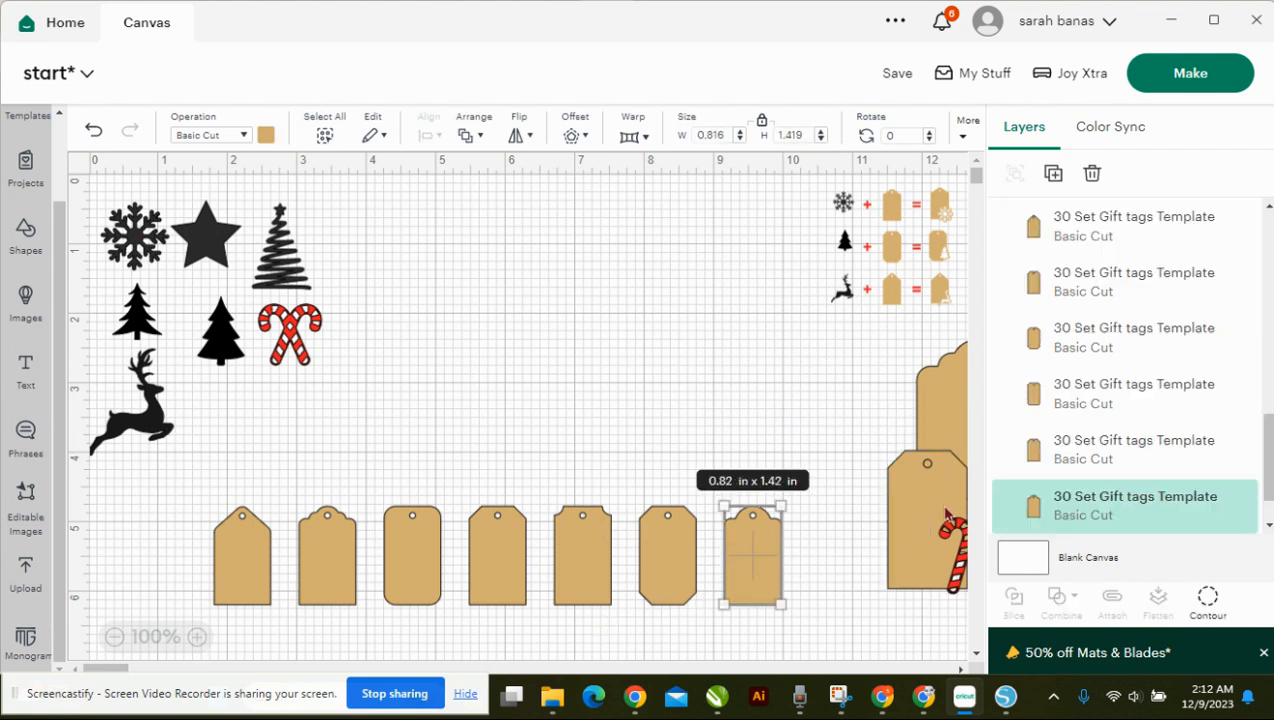
click(1053, 174)
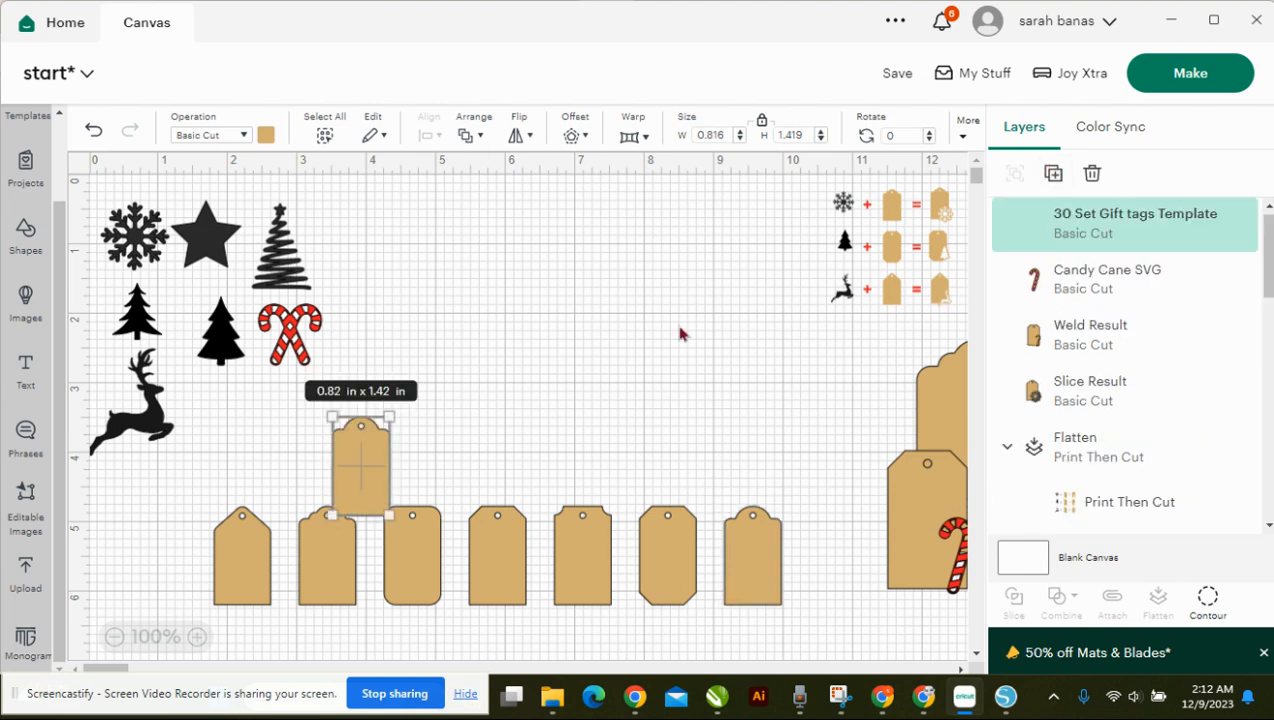
drag(369, 484, 533, 304)
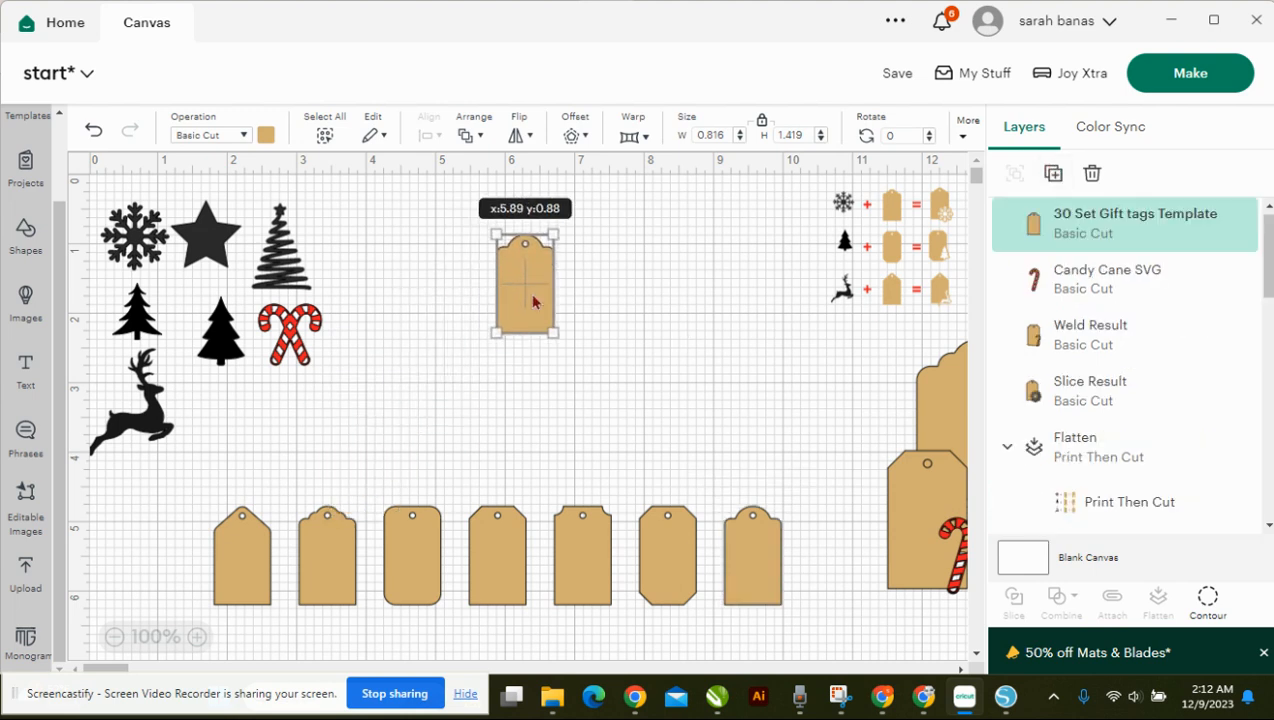
drag(141, 240, 449, 342)
Enlarge the round-topped tag copy to about 1.69 by 2.95 in and place it near the canvas's upper edge.
click(536, 296)
drag(551, 335, 643, 492)
drag(577, 370, 577, 308)
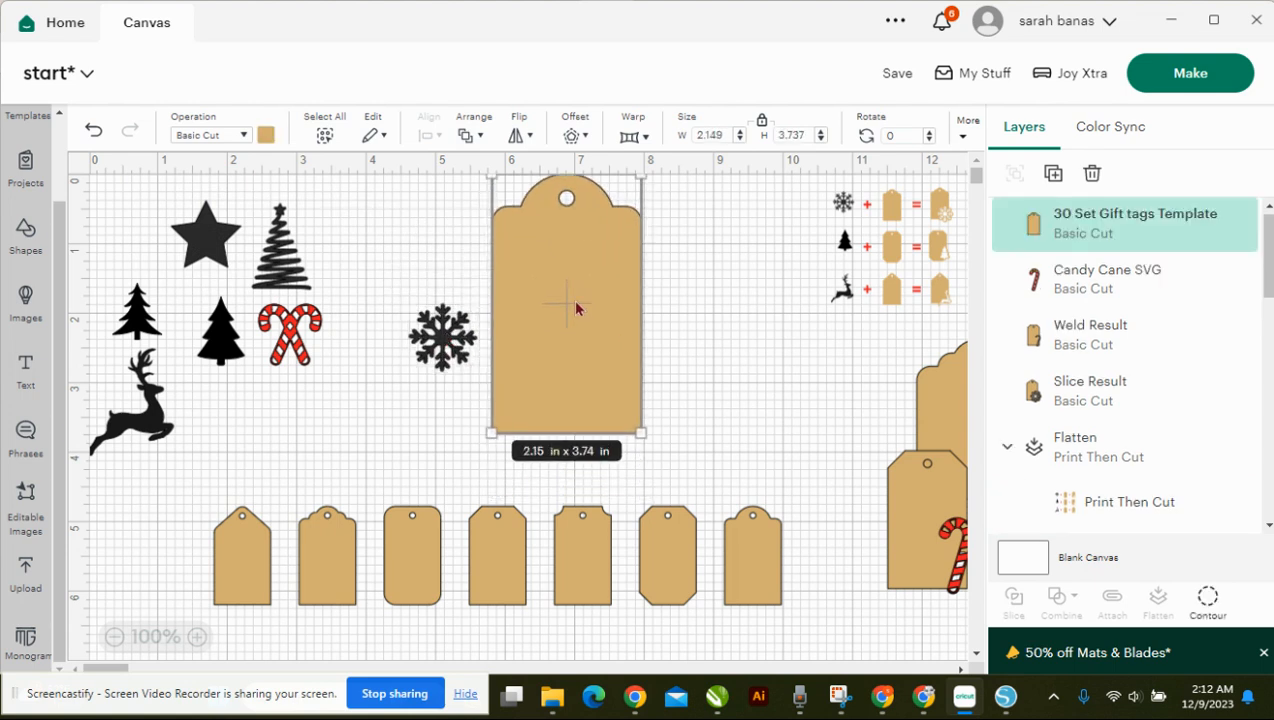
drag(637, 434, 610, 378)
Bring the snowflake to the front, enlarge it to about 1.44 in wide, and place it across the tag's bottom edge.
mouse_move(443, 340)
mouse_down()
mouse_move(526, 373)
mouse_move(431, 348)
mouse_up()
right_click(433, 348)
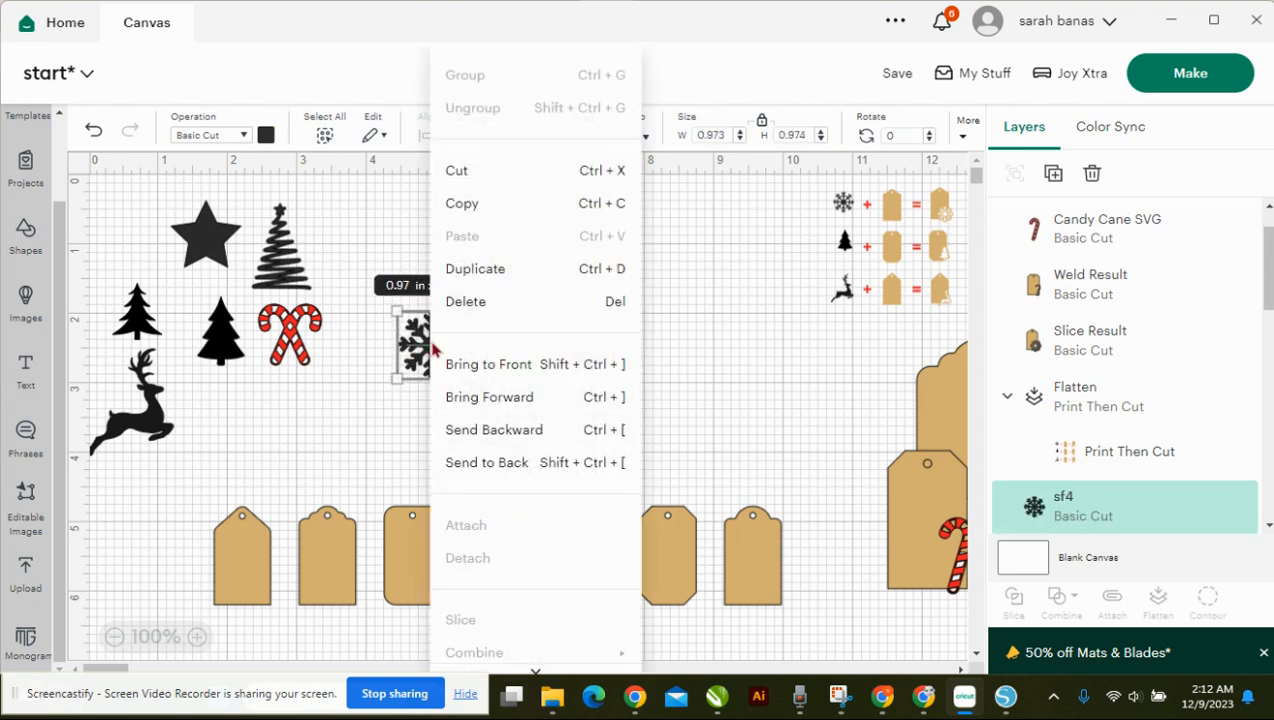
click(476, 373)
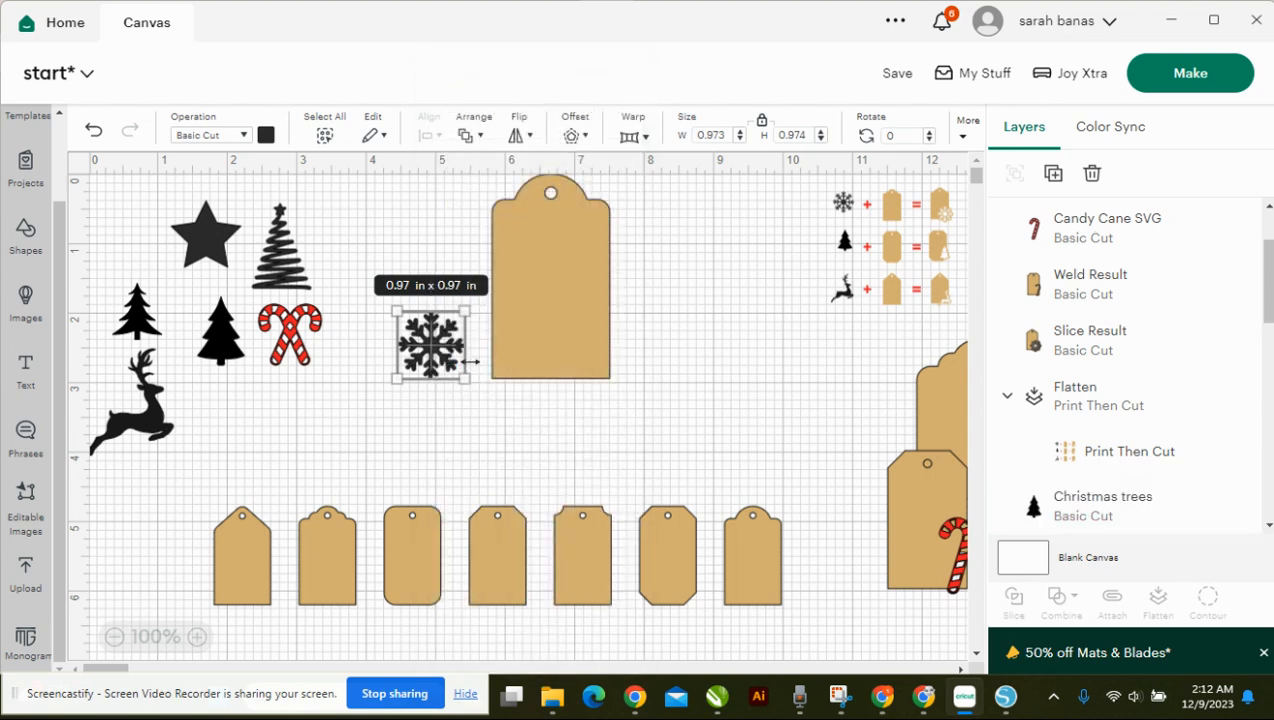
click(343, 393)
drag(444, 353, 607, 427)
drag(558, 371, 543, 378)
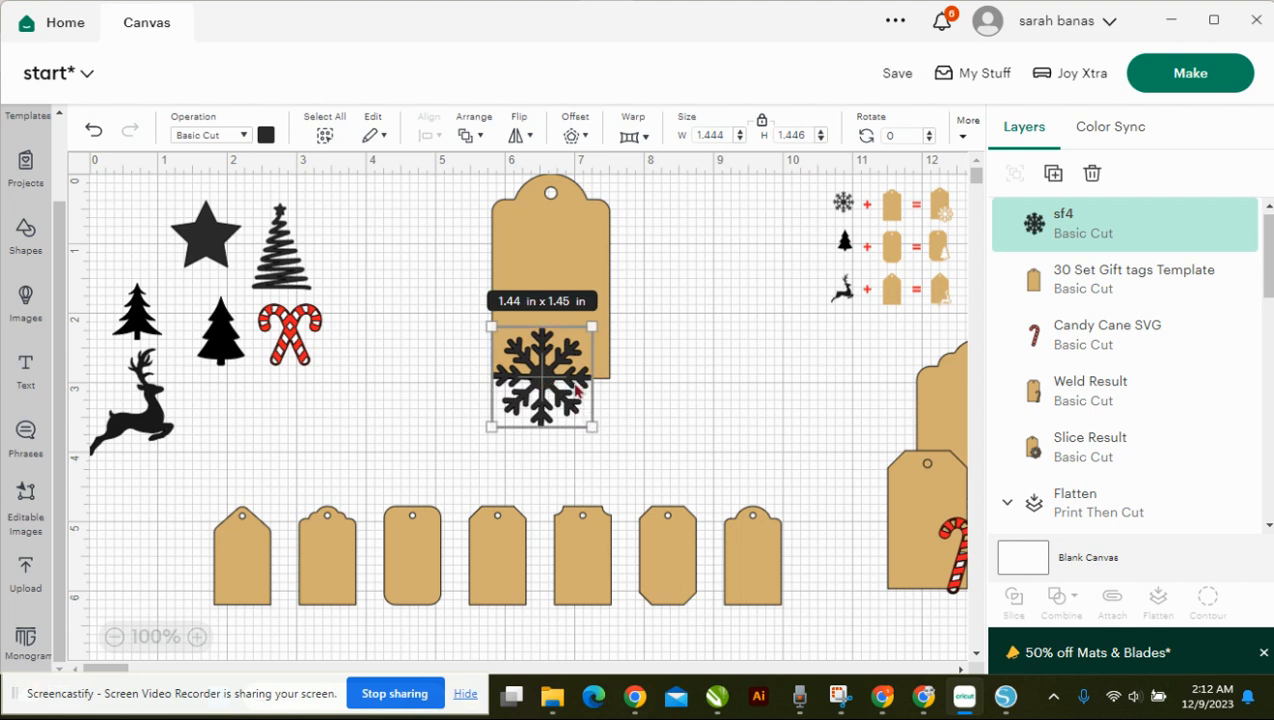
Create a 0.083 in offset with rounded corners around the snowflake.
click(570, 137)
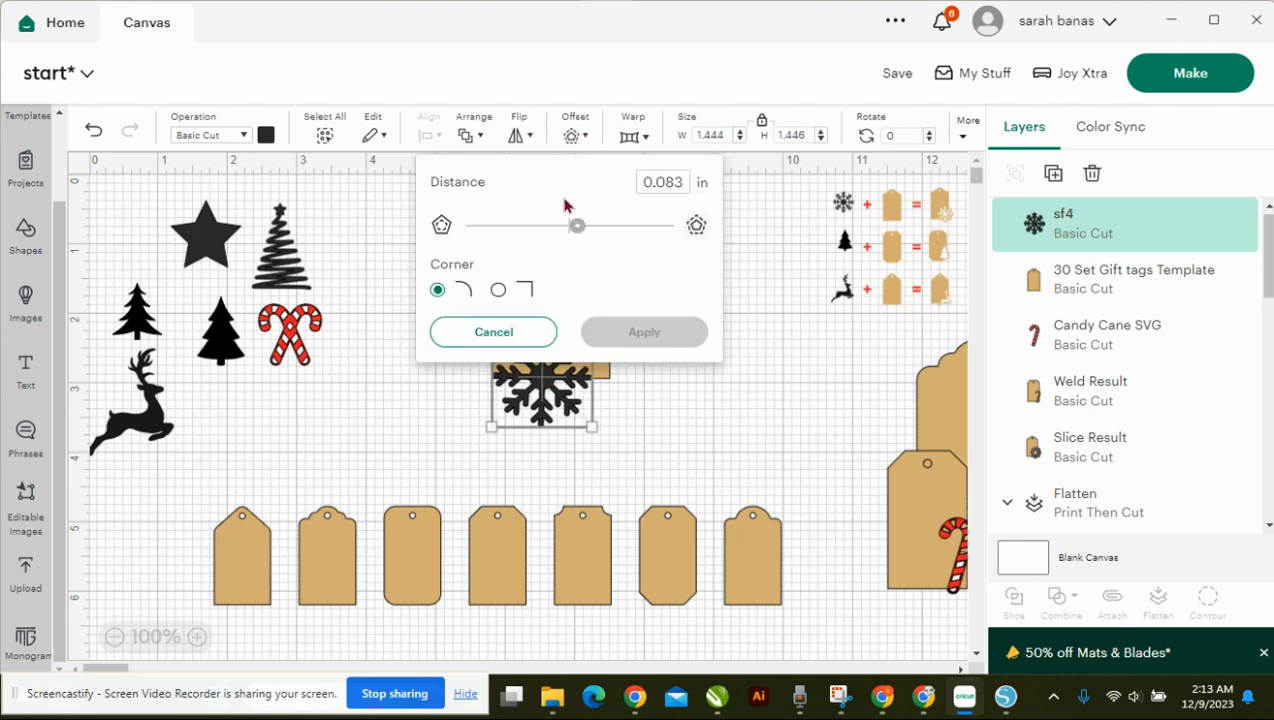
click(631, 331)
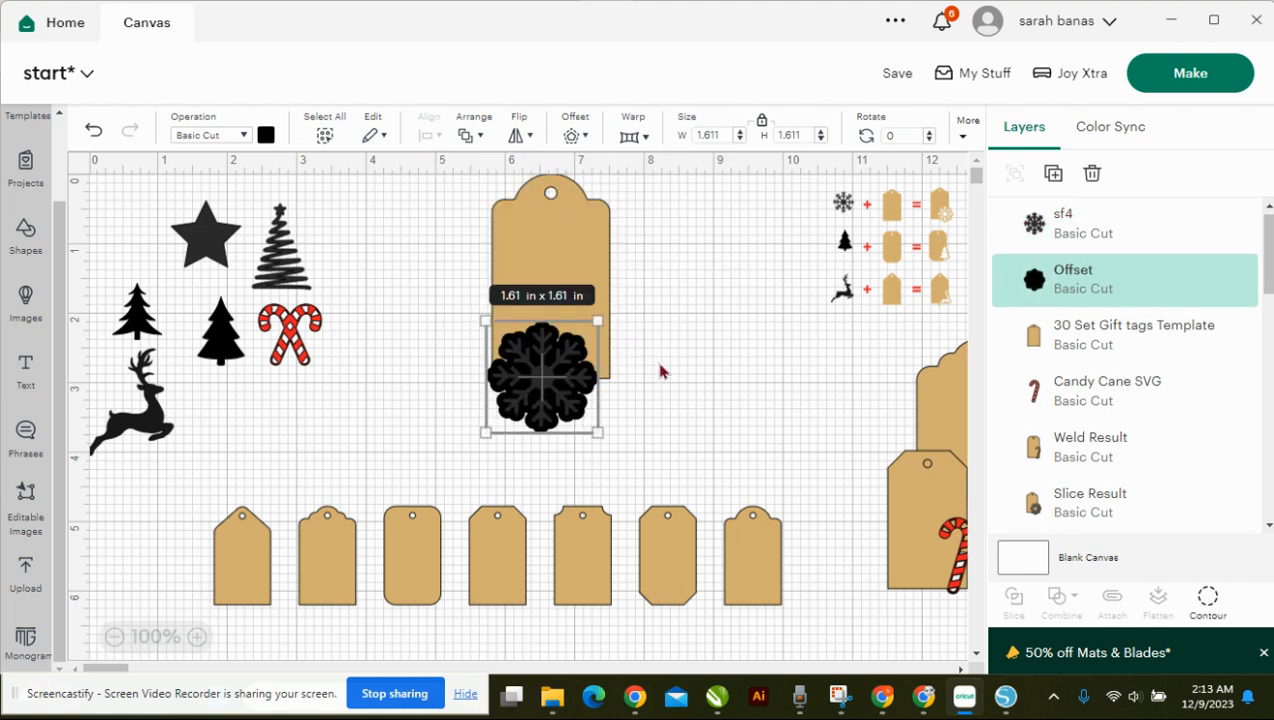
click(659, 437)
Check the tag's width and set the snowflake and its offset together to the same width, 1.694 in.
click(532, 410)
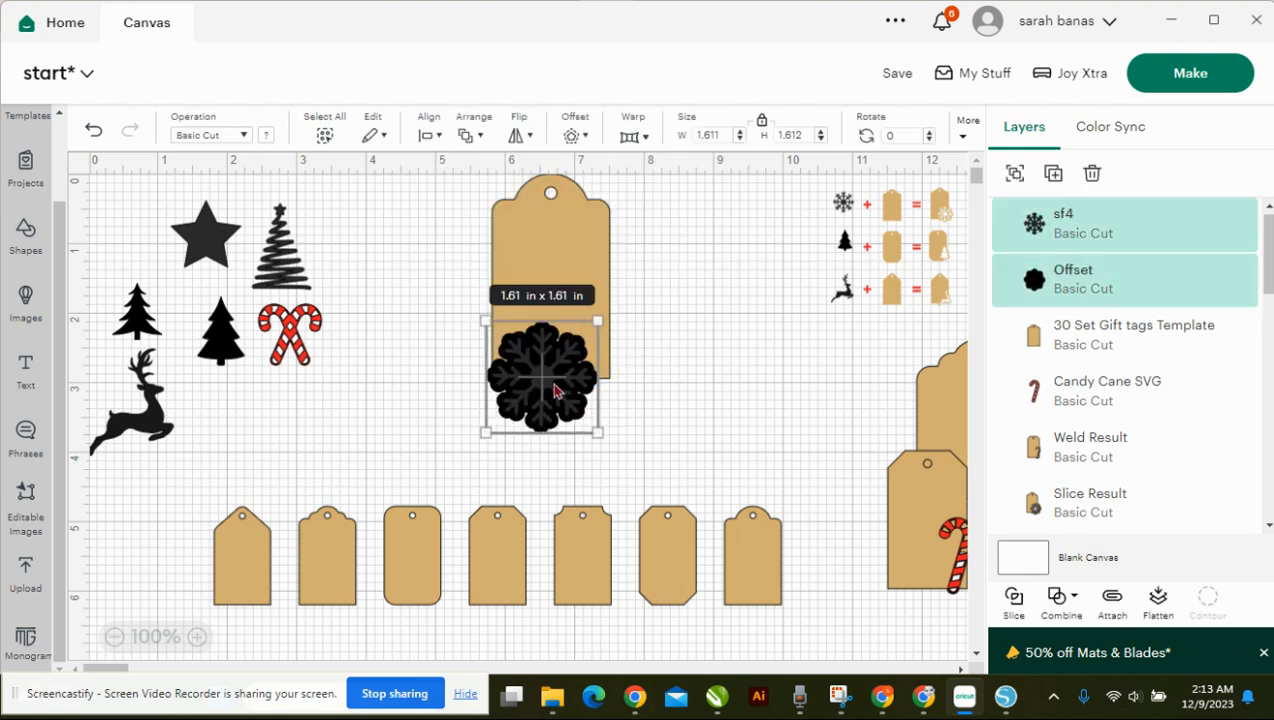
click(566, 220)
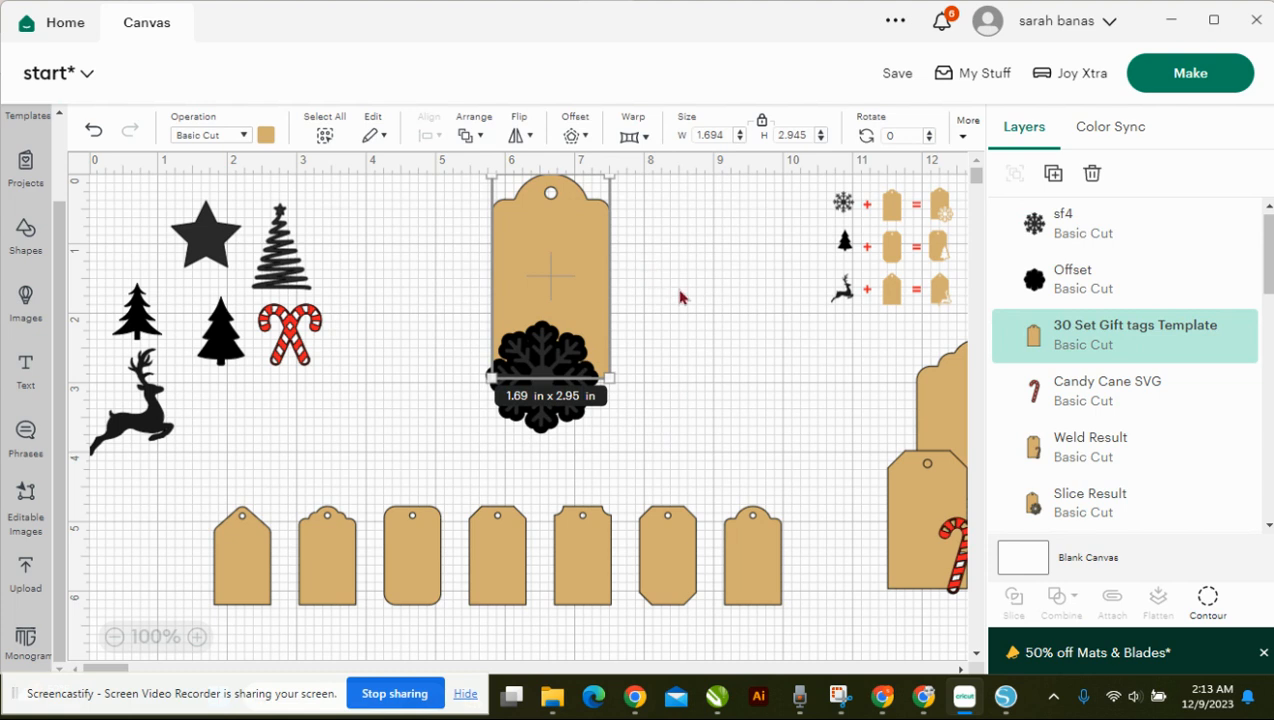
click(606, 421)
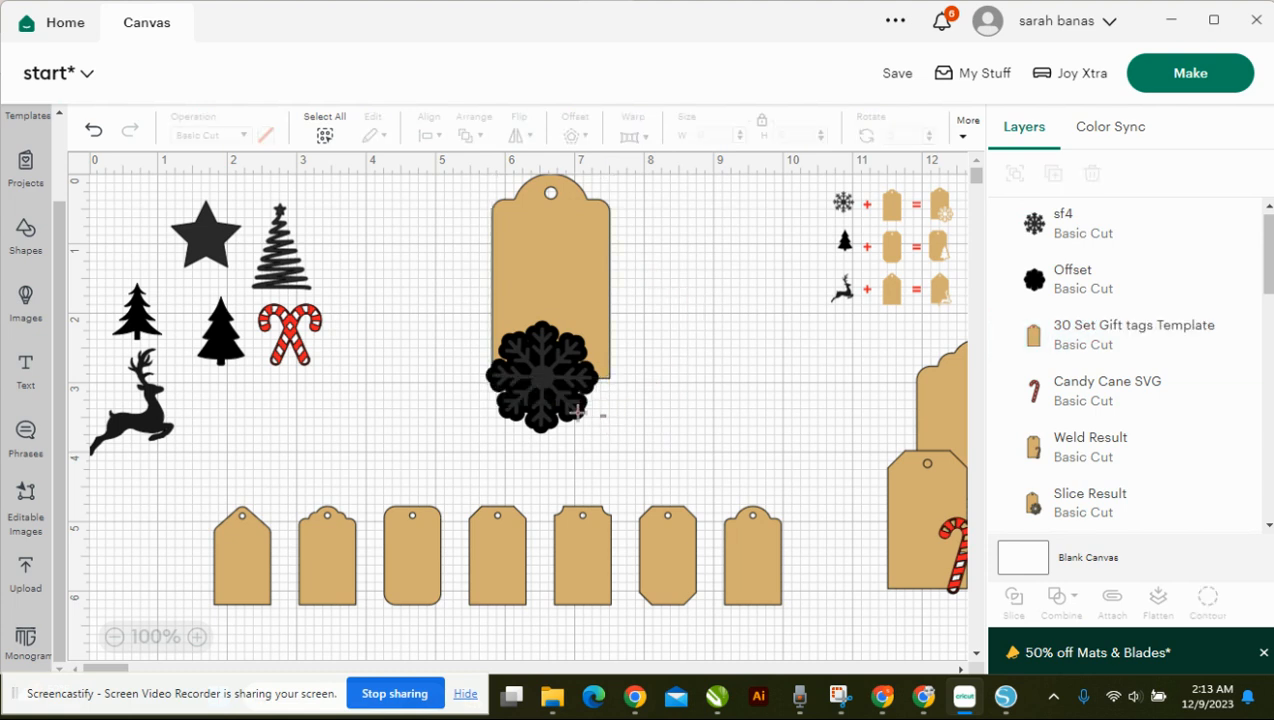
click(519, 412)
click(724, 133)
key(BackSpace)
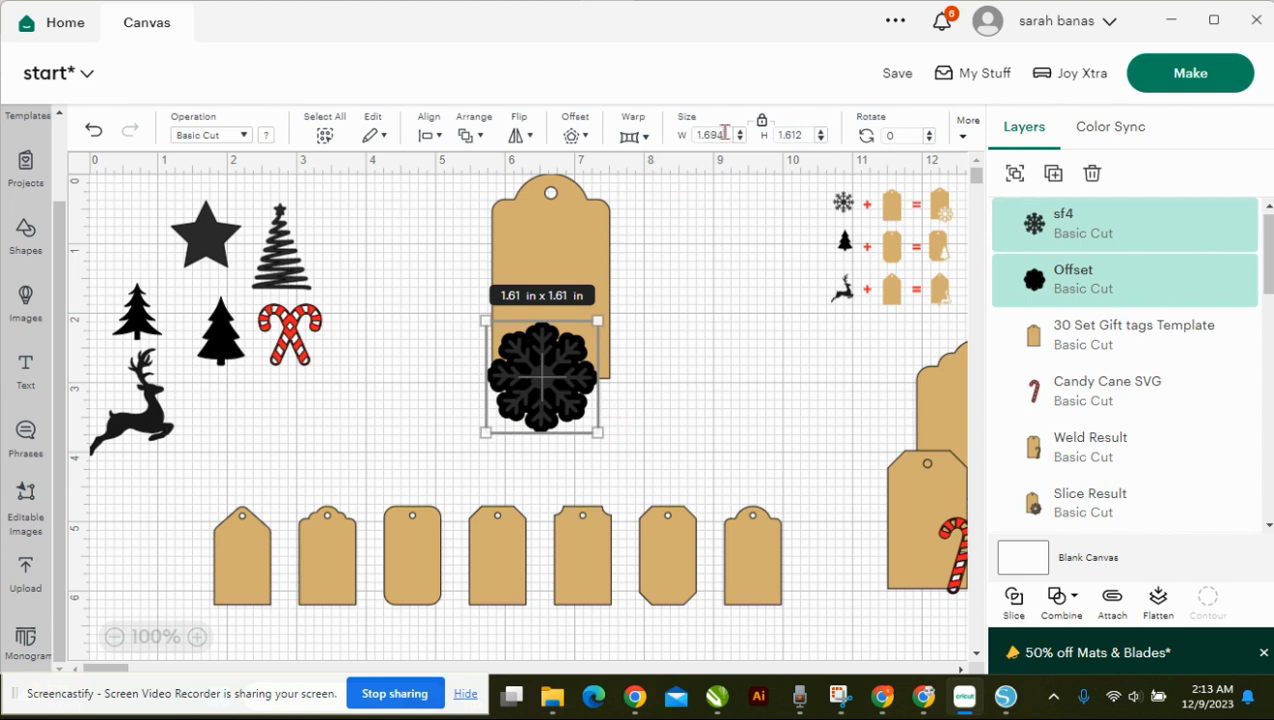
key(Return)
Center the snowflake, its offset and the tag horizontally on one another.
drag(432, 254, 578, 430)
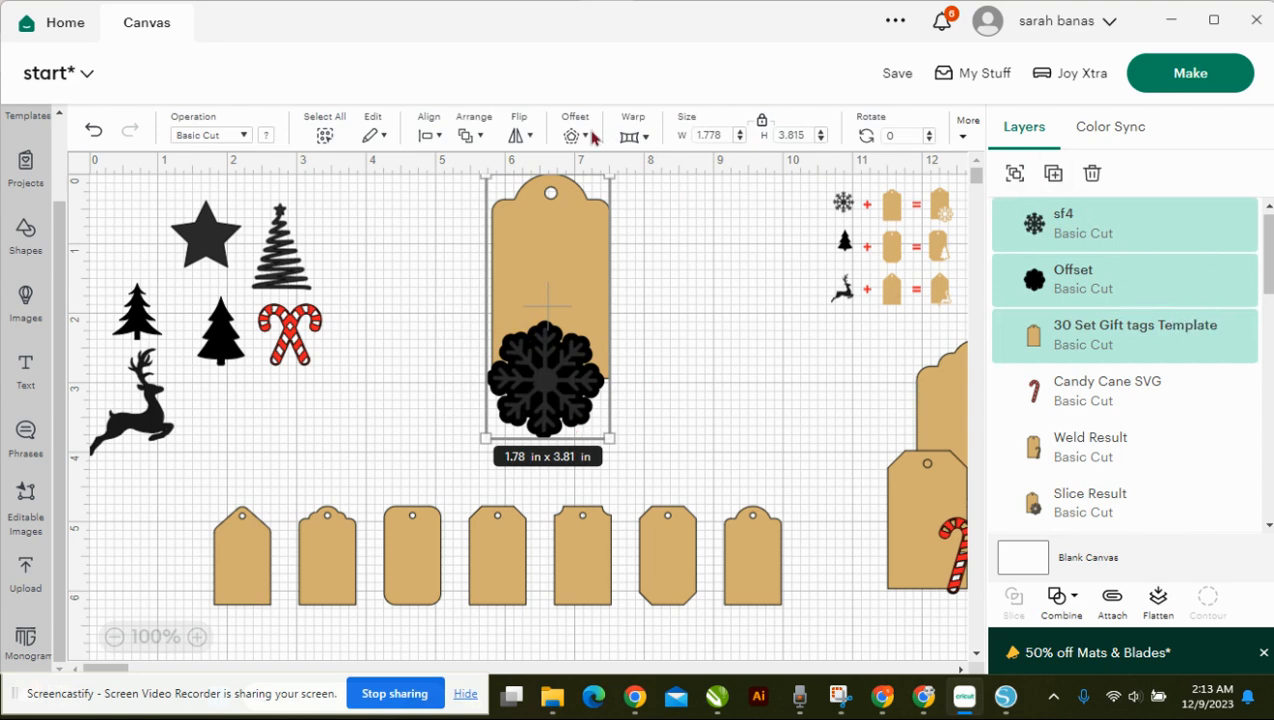
click(432, 136)
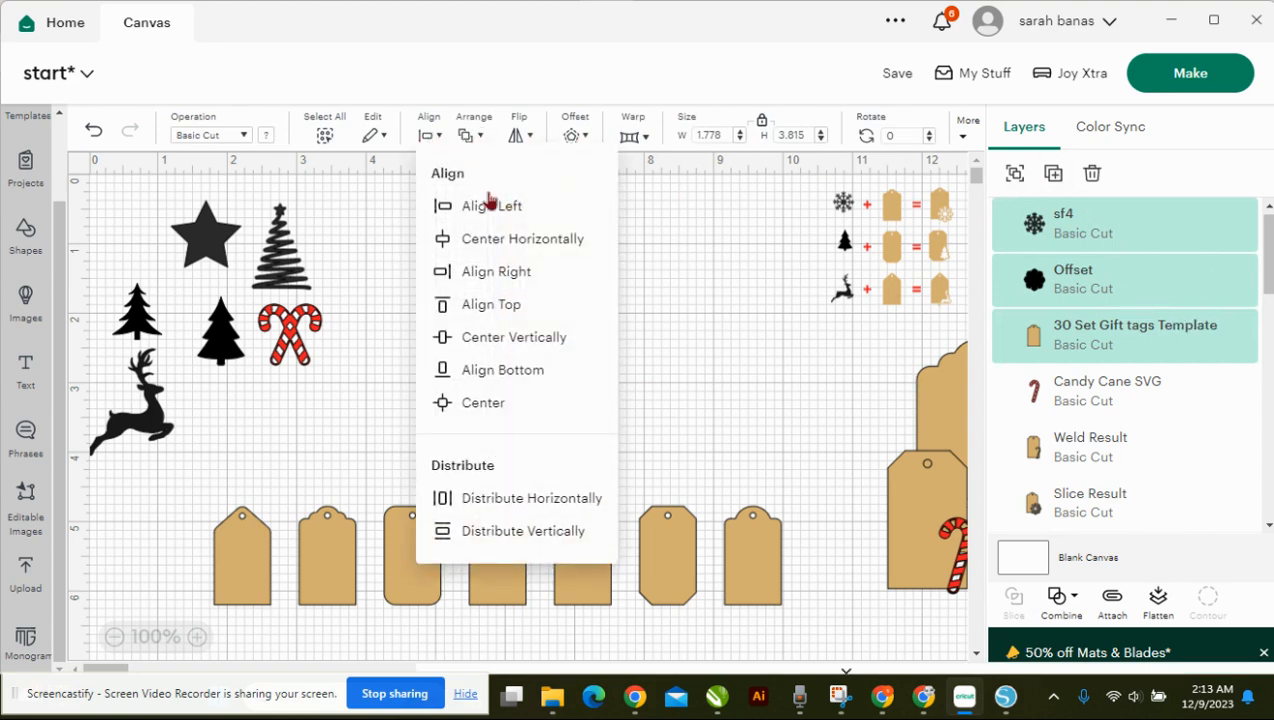
click(500, 240)
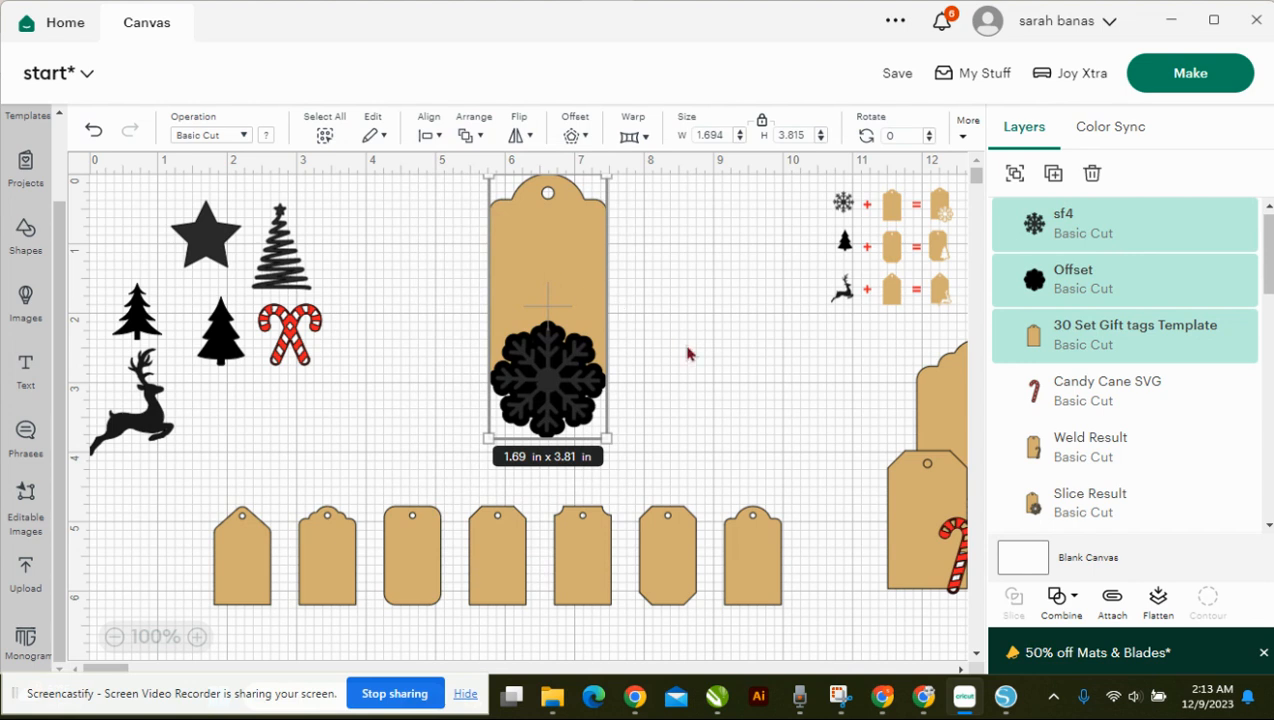
Move the snowflake aside and weld its offset to the round-topped tag.
click(713, 370)
drag(545, 380, 772, 410)
drag(638, 282, 540, 405)
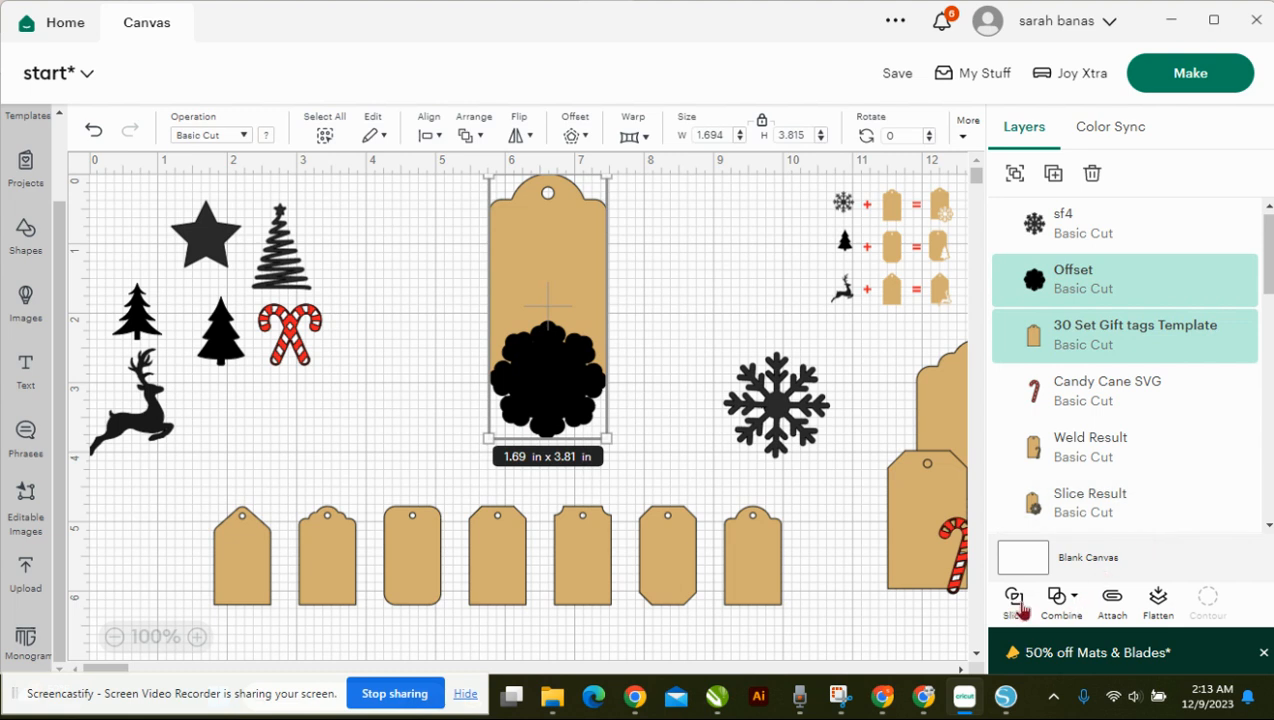
click(1064, 598)
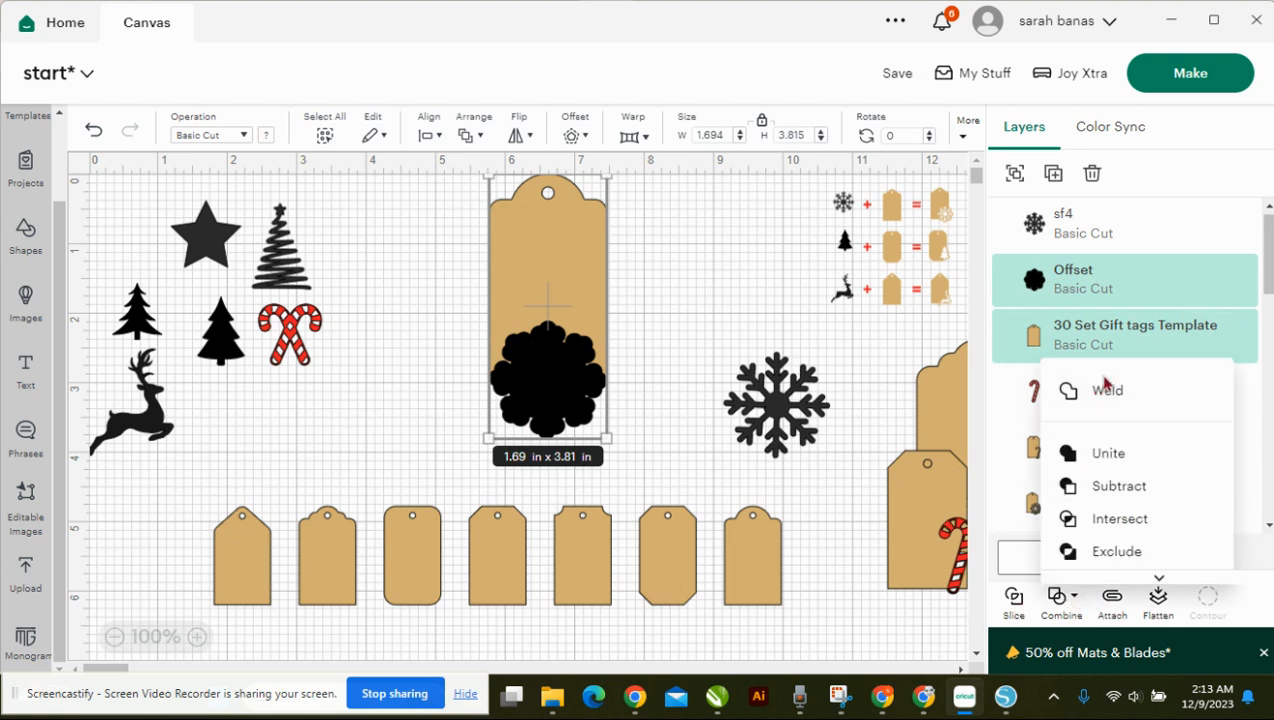
click(1105, 390)
Place the snowflake in front over the welded offset, slice it out of the tag, and move the sliced tag aside.
drag(780, 410, 549, 387)
right_click(675, 380)
click(676, 371)
drag(695, 334, 466, 428)
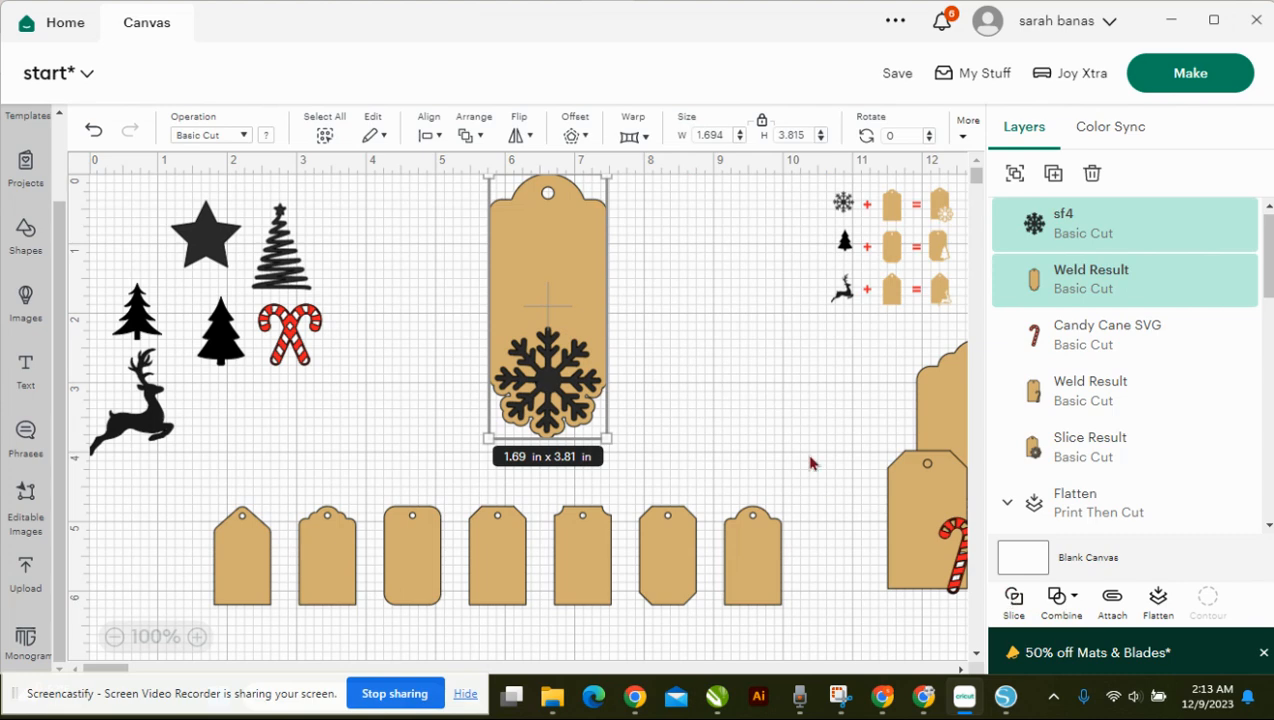
drag(505, 301, 686, 309)
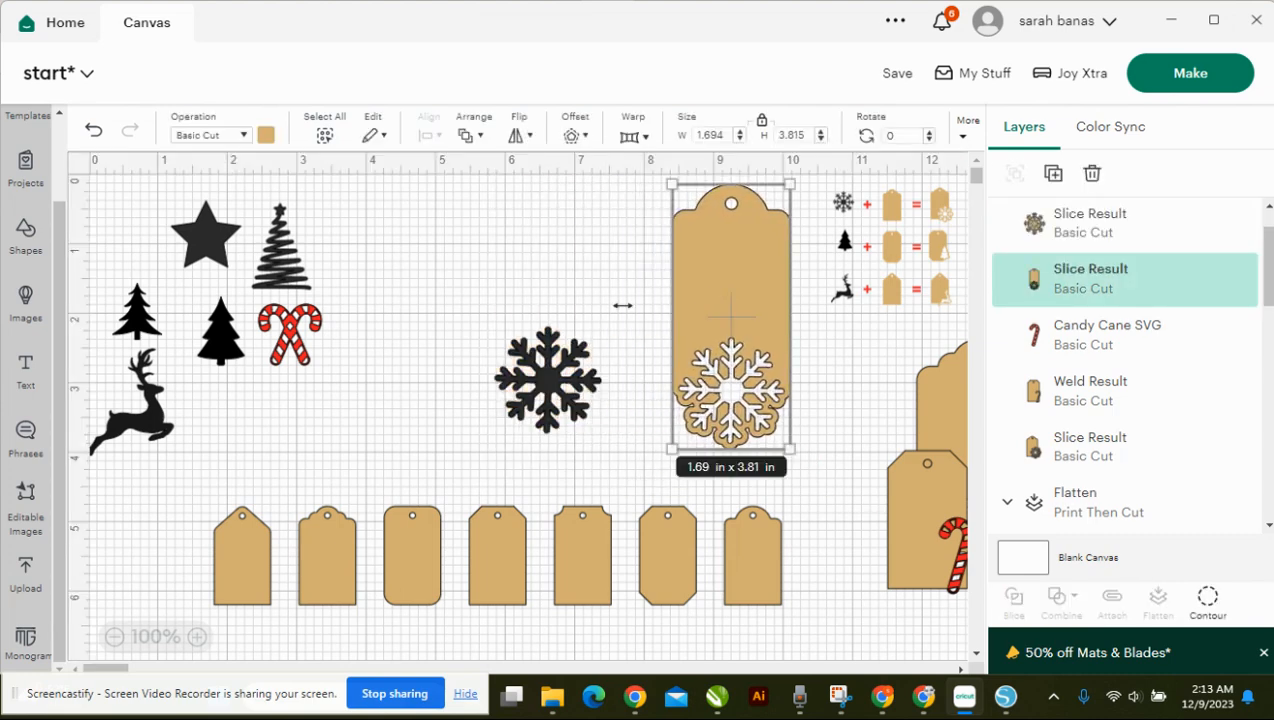
Delete the leftover snowflake, shrink the sliced snowflake tag to about 0.85 by 1.91 in, and move it onto the finished tags.
drag(470, 285, 600, 452)
key(Delete)
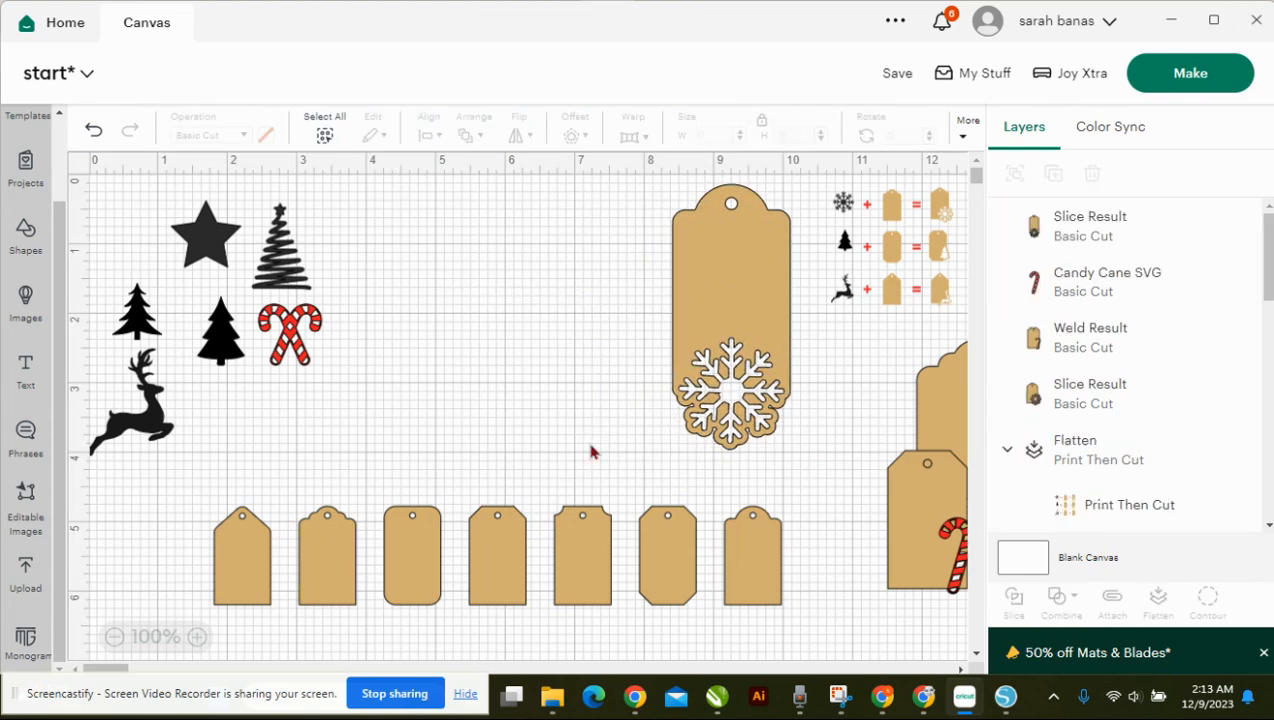
click(704, 314)
drag(789, 449, 731, 317)
drag(697, 237, 927, 480)
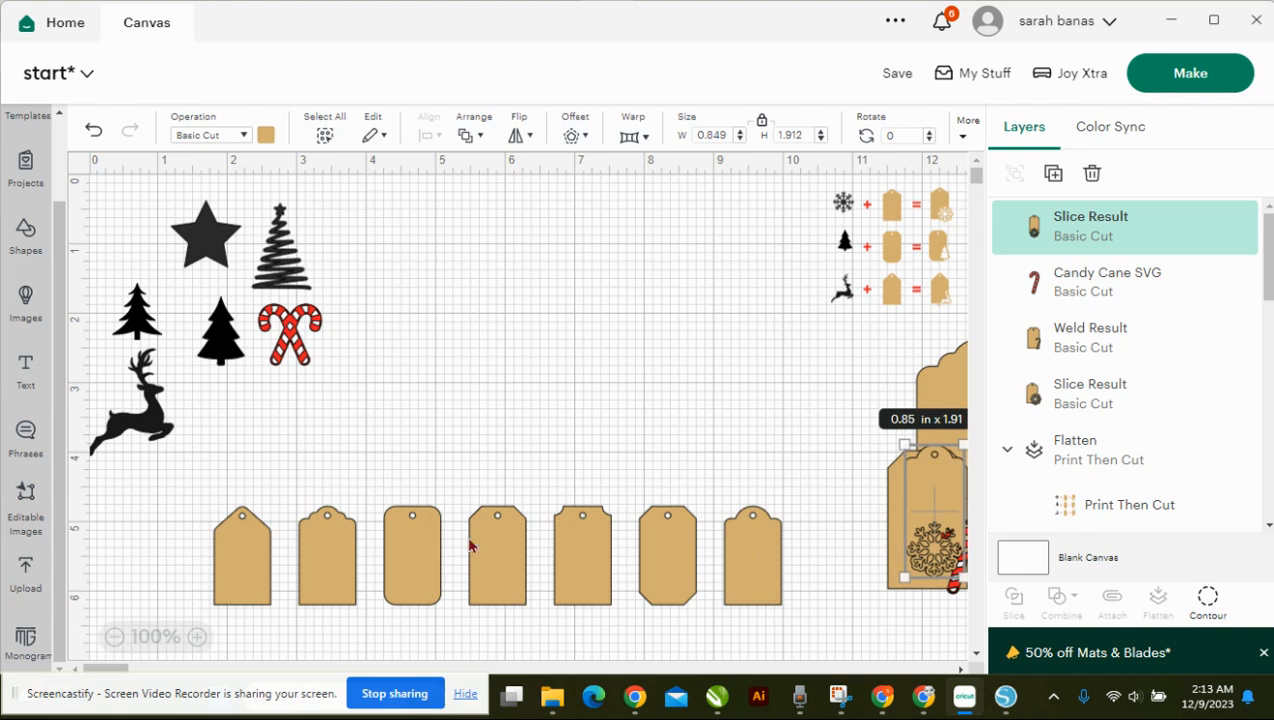
Enlarge the reindeer to about 1.81 by 2.26 in in open canvas space and place an enlarged duplicate of the cut-corner tag beside it.
drag(143, 410, 467, 340)
drag(497, 383, 493, 349)
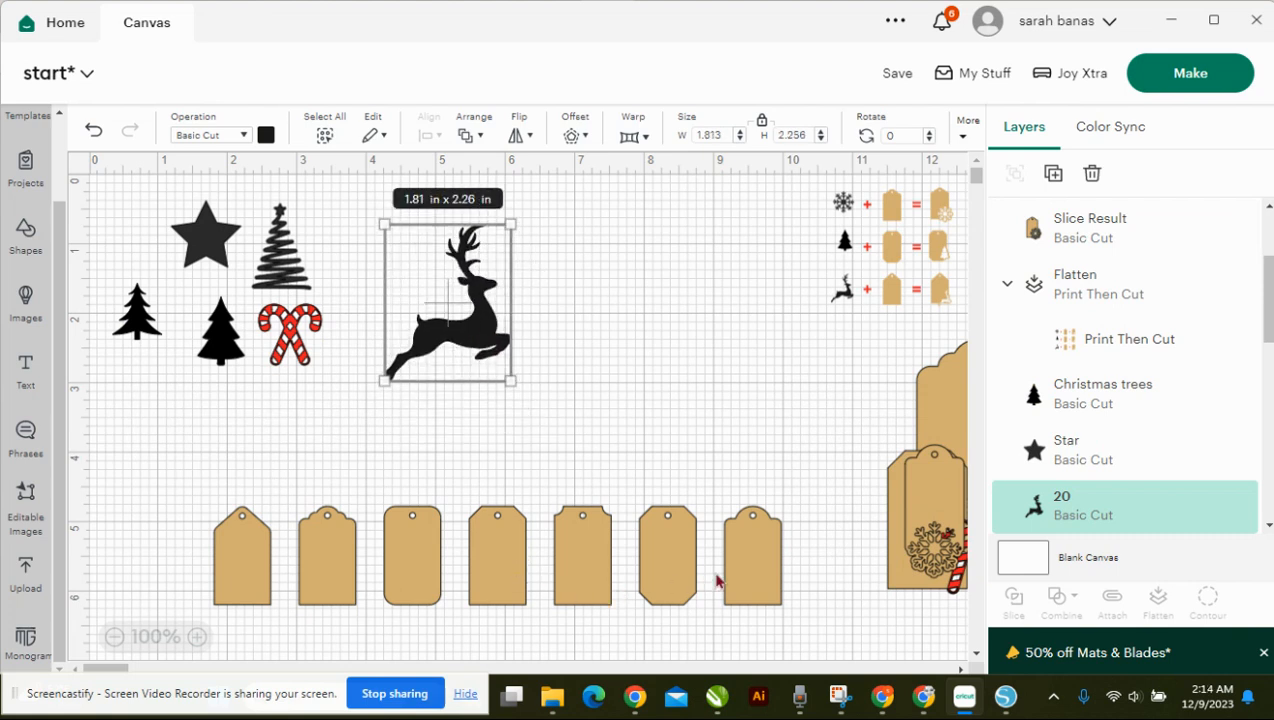
click(680, 573)
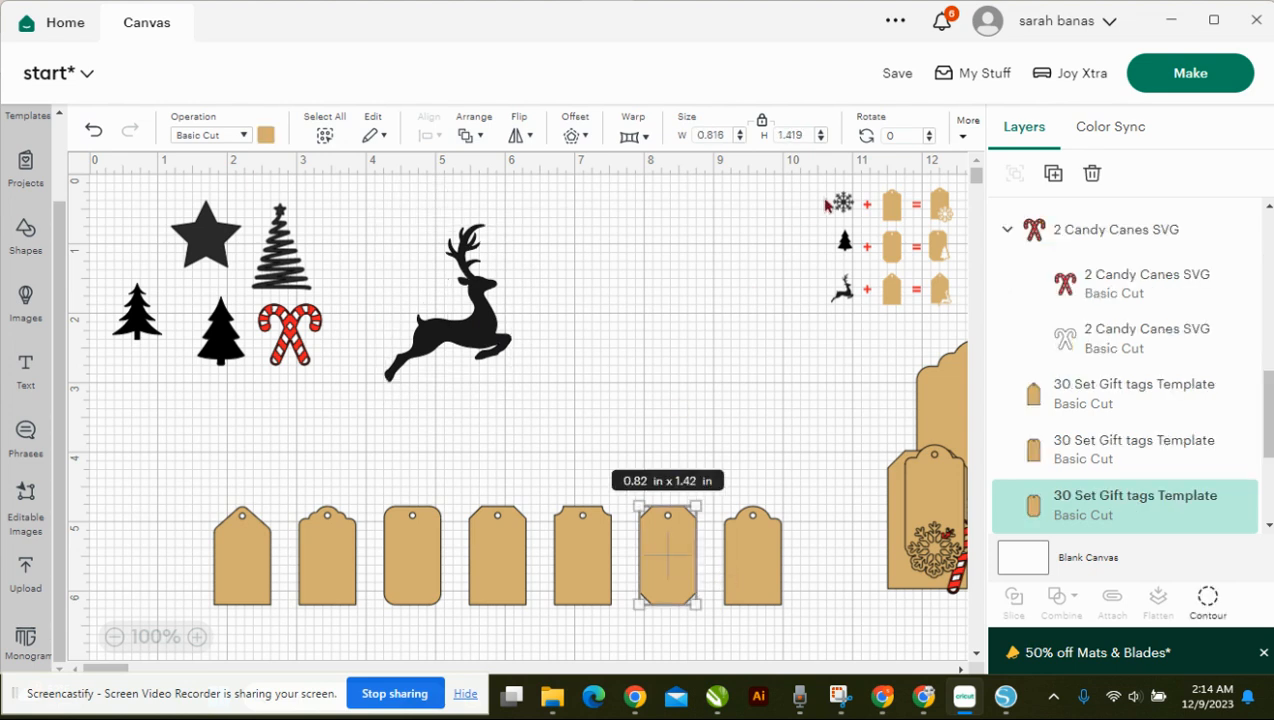
click(1053, 173)
drag(406, 500, 394, 256)
drag(410, 306, 500, 456)
drag(452, 368, 626, 376)
Create a 0.083 in offset with rounded corners around the reindeer.
click(476, 314)
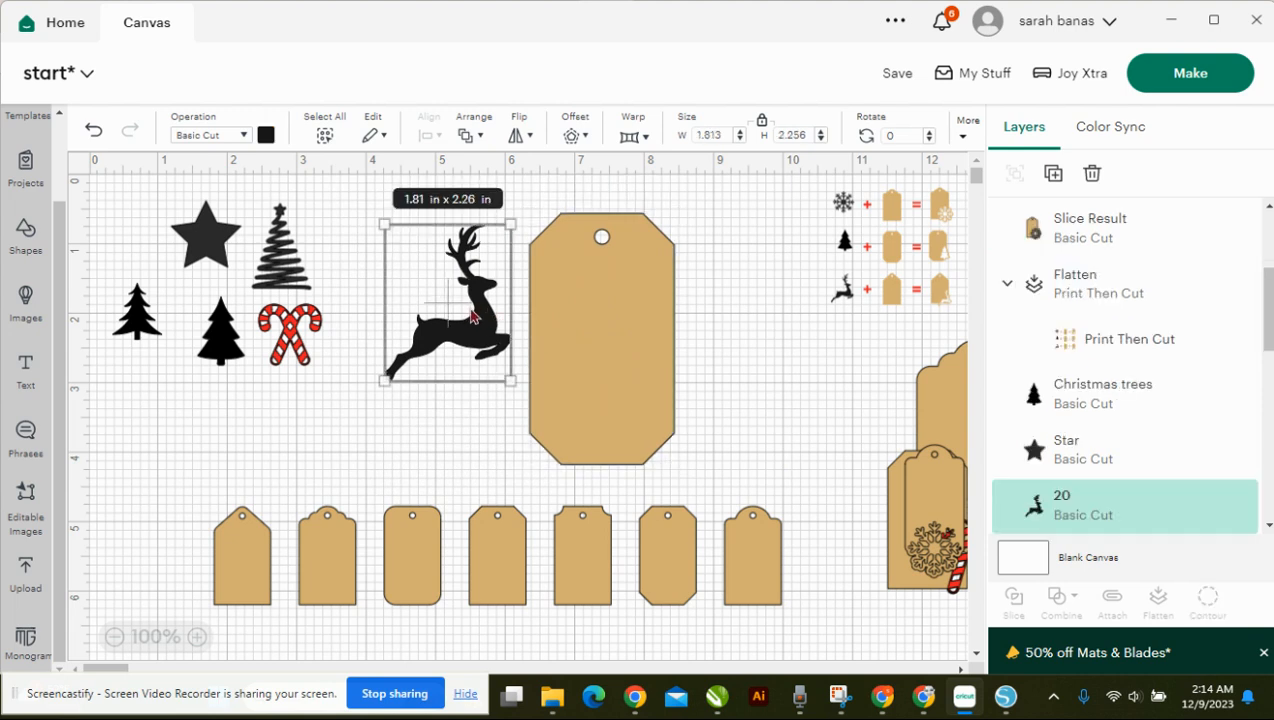
click(571, 137)
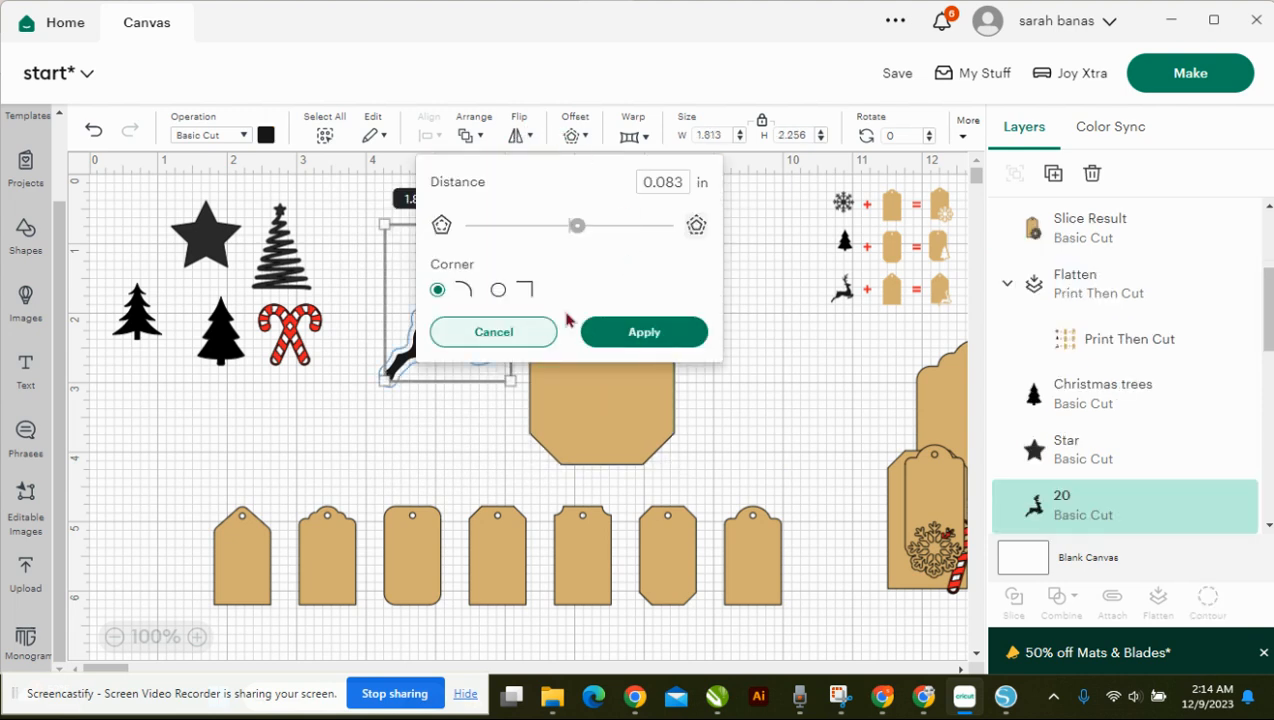
click(631, 333)
Bring the reindeer offset to the front, position it over the large tag's lower-right corner, and weld it to the tag.
drag(484, 328, 726, 396)
right_click(726, 396)
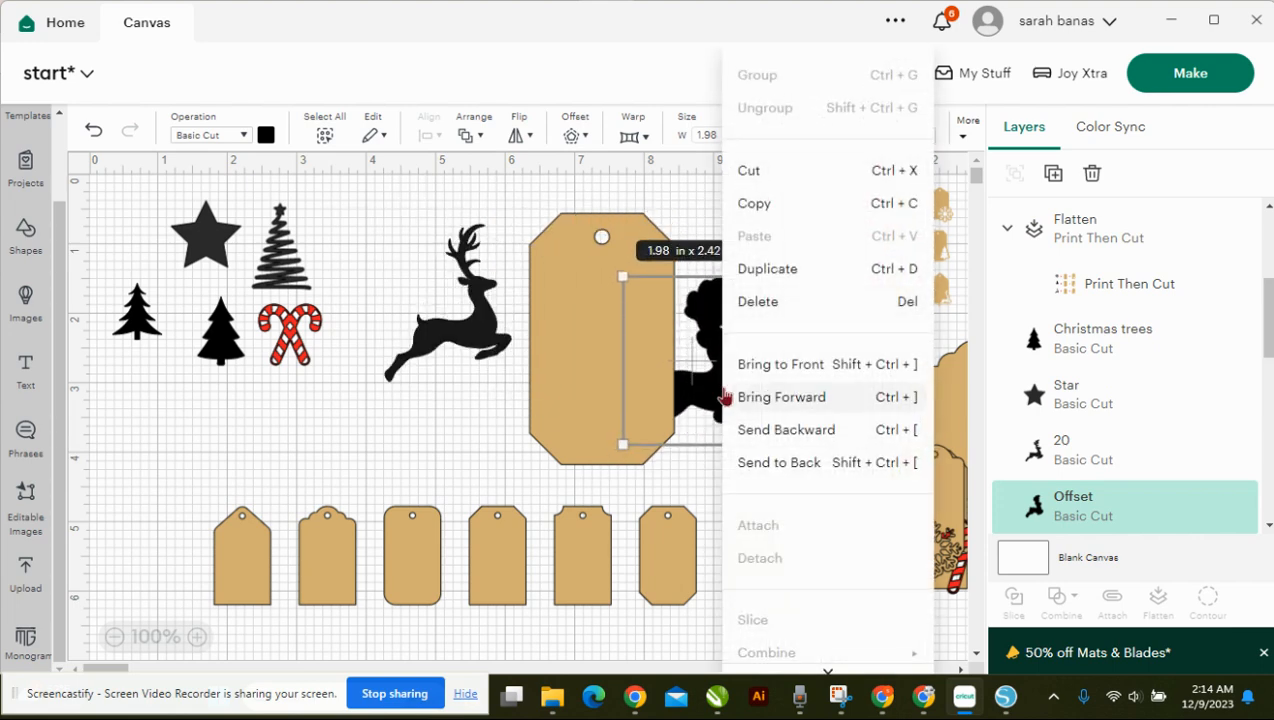
click(738, 369)
drag(708, 402, 648, 442)
drag(763, 321, 617, 401)
click(1059, 603)
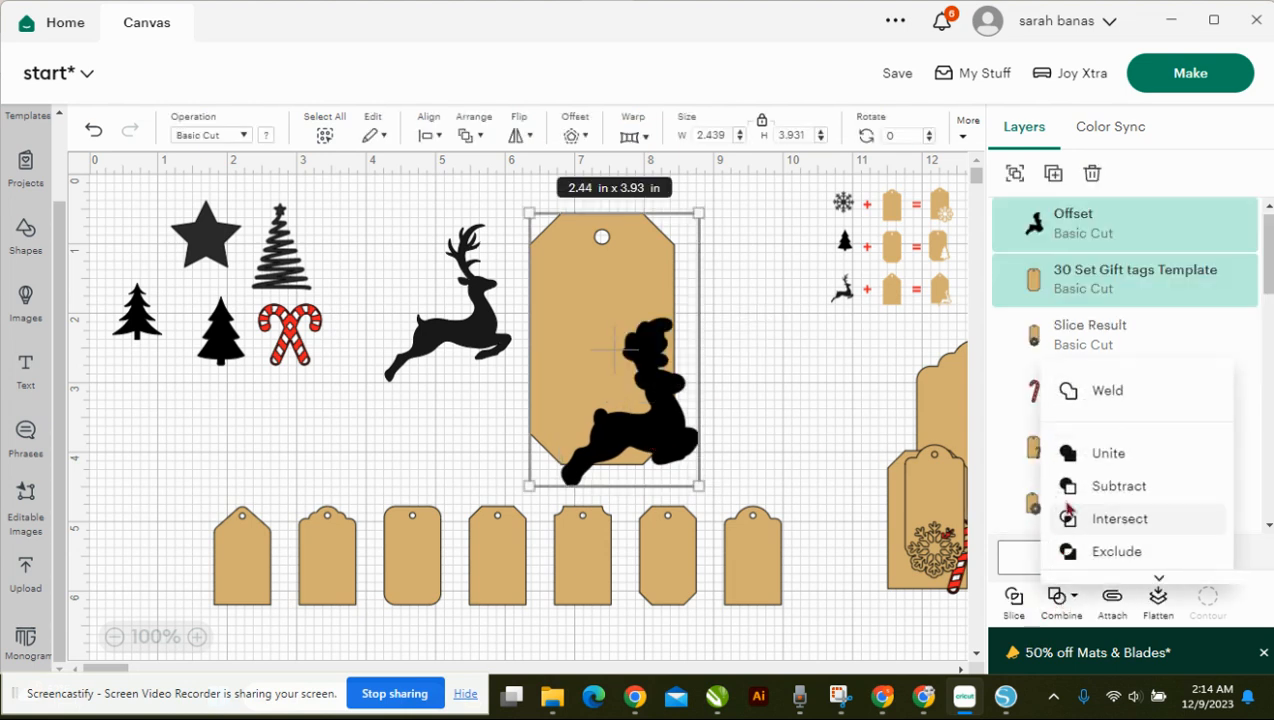
click(1102, 397)
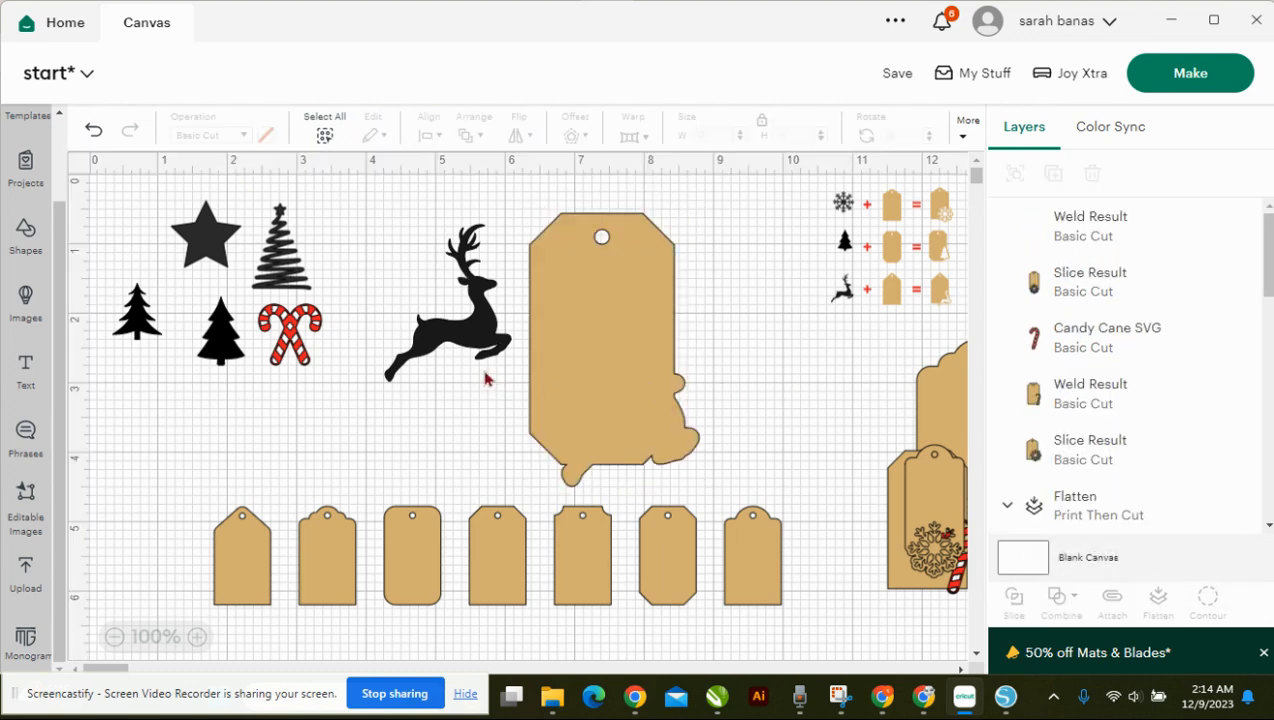
Bring the reindeer to the front, align it over its welded offset, and slice it out of the tag.
click(481, 329)
right_click(481, 329)
click(510, 364)
drag(487, 340, 660, 438)
drag(739, 368, 640, 468)
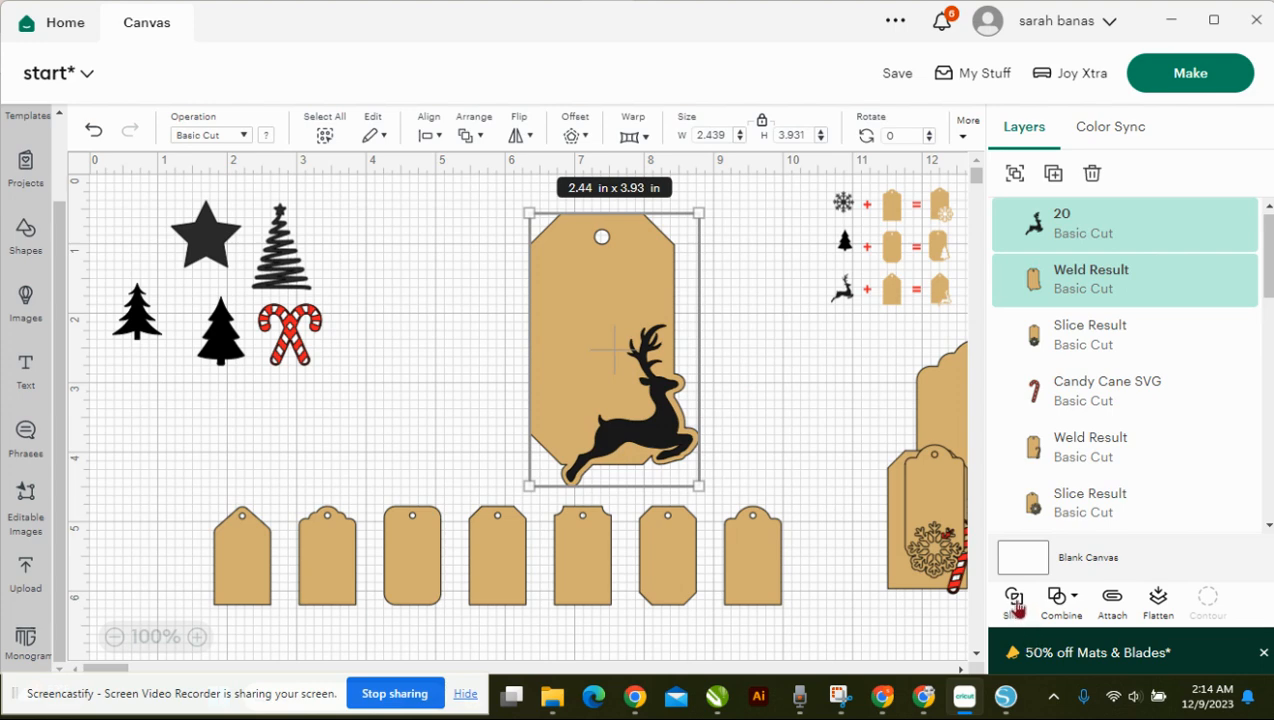
click(1015, 600)
Move the sliced reindeer tag aside and delete the two leftover reindeer pieces.
drag(566, 298, 414, 285)
click(650, 445)
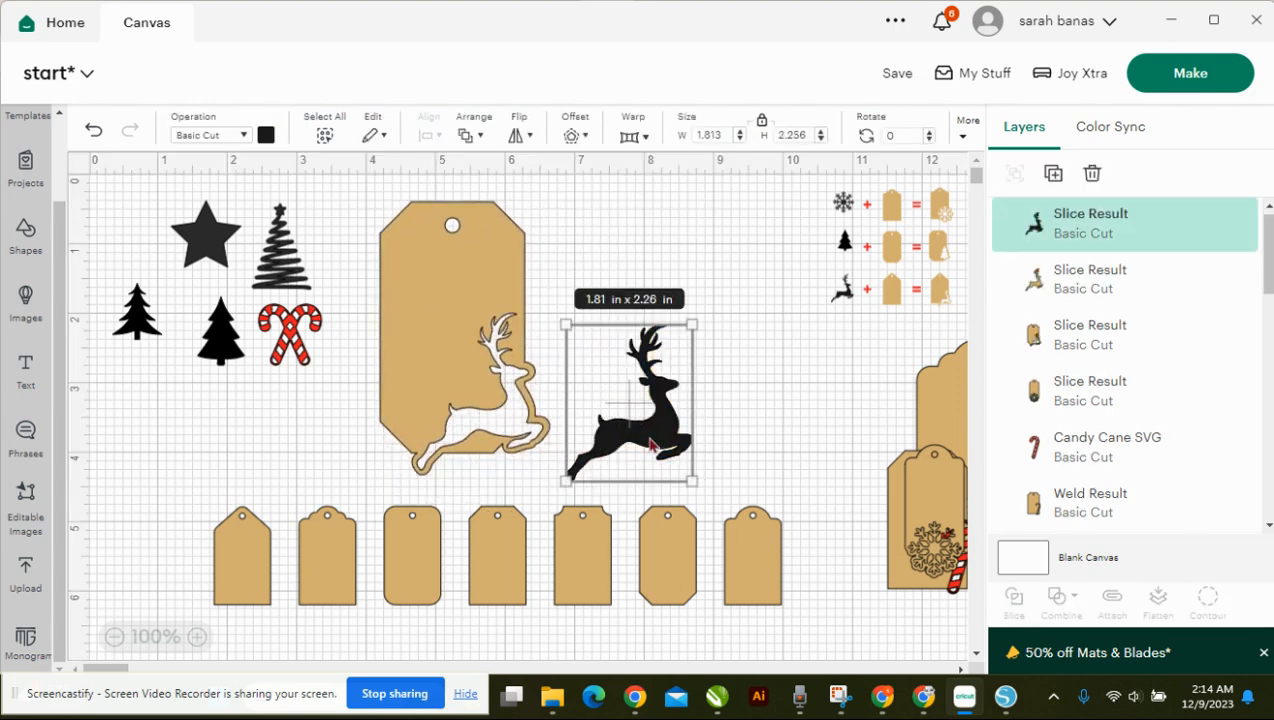
key(Delete)
click(651, 447)
key(Delete)
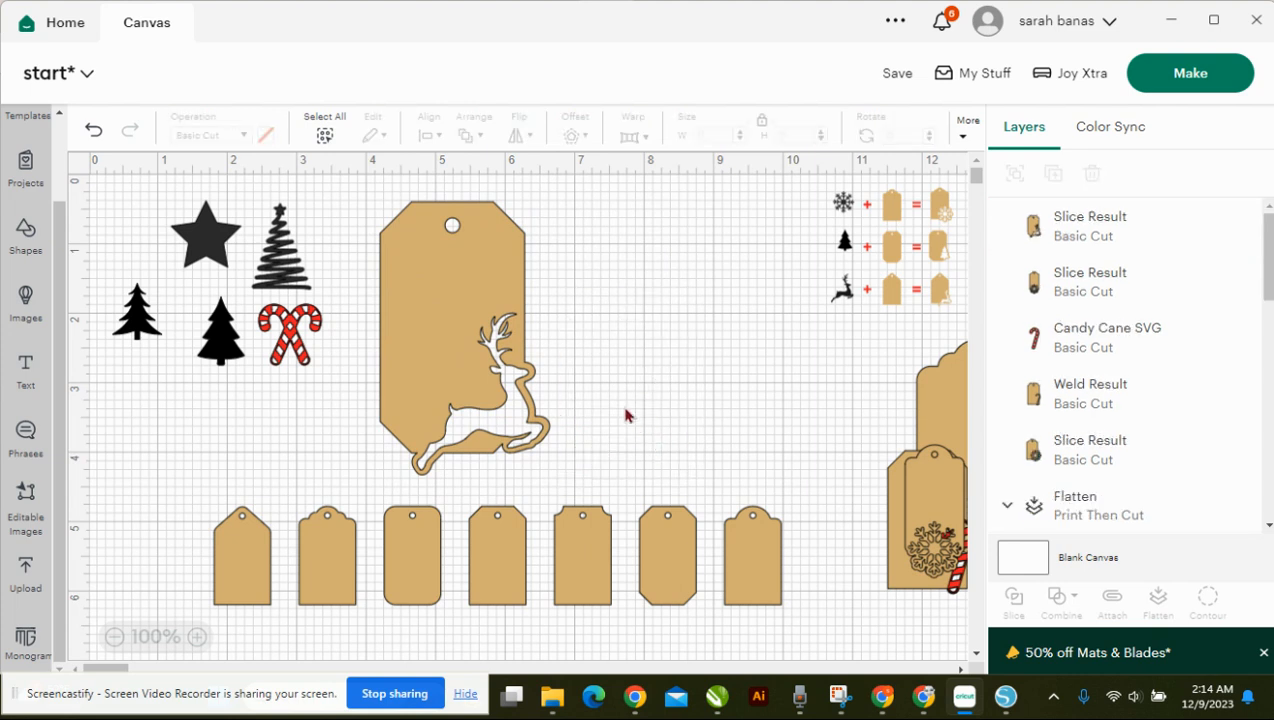
Shrink the reindeer tag to about 1.27 by 2.04 in and move it onto the finished tags.
drag(455, 321, 605, 339)
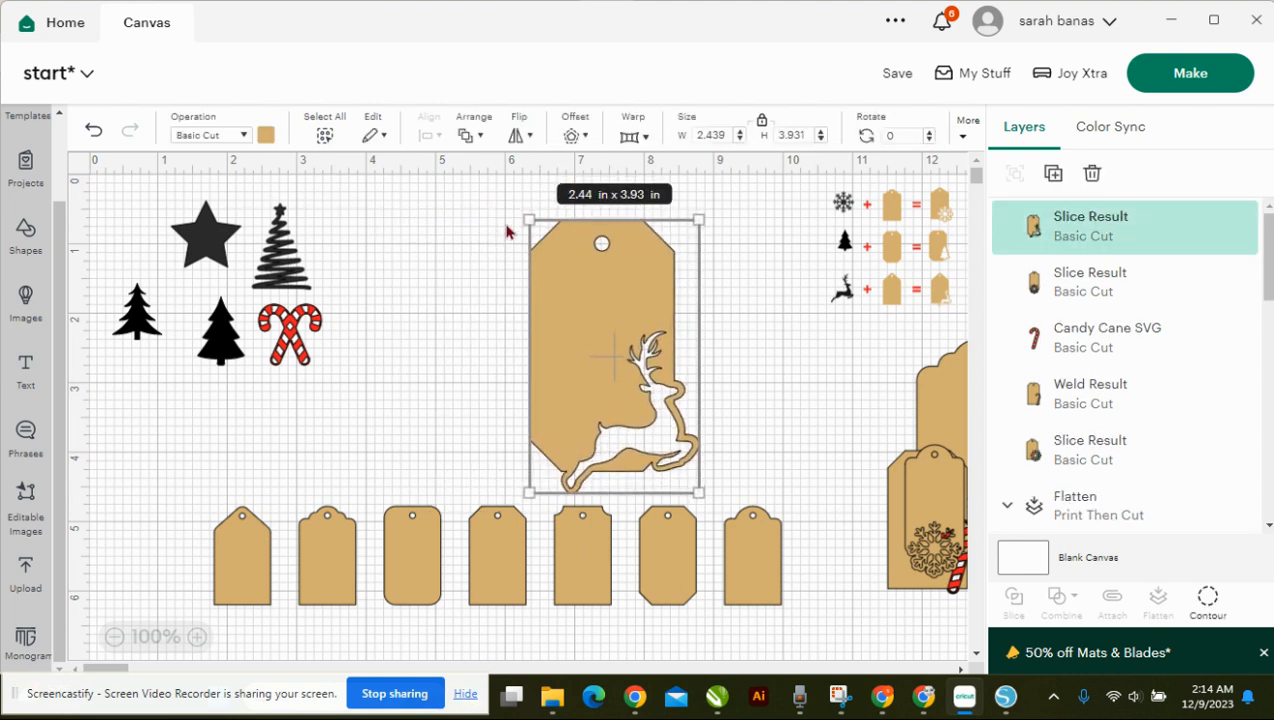
drag(518, 211, 609, 351)
drag(663, 417, 918, 448)
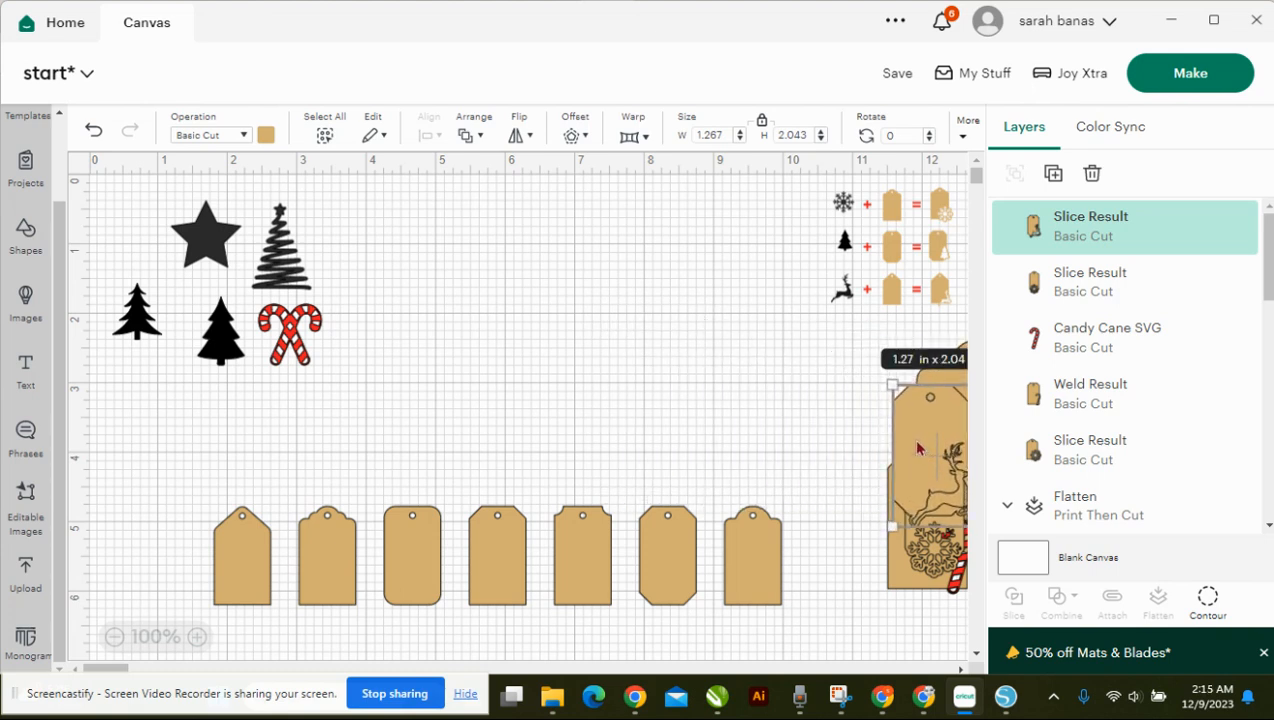